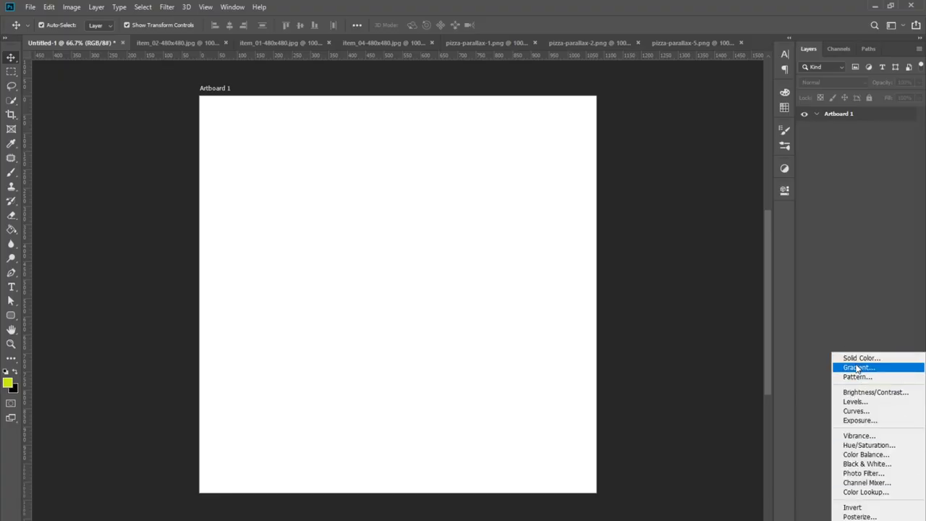
# Discard a trial solid colour fill and add a gradient fill layer from the yellow-to-black preset
pyautogui.click(861, 358)
pyautogui.moveTo(703, 341); pyautogui.dragTo(695, 356)
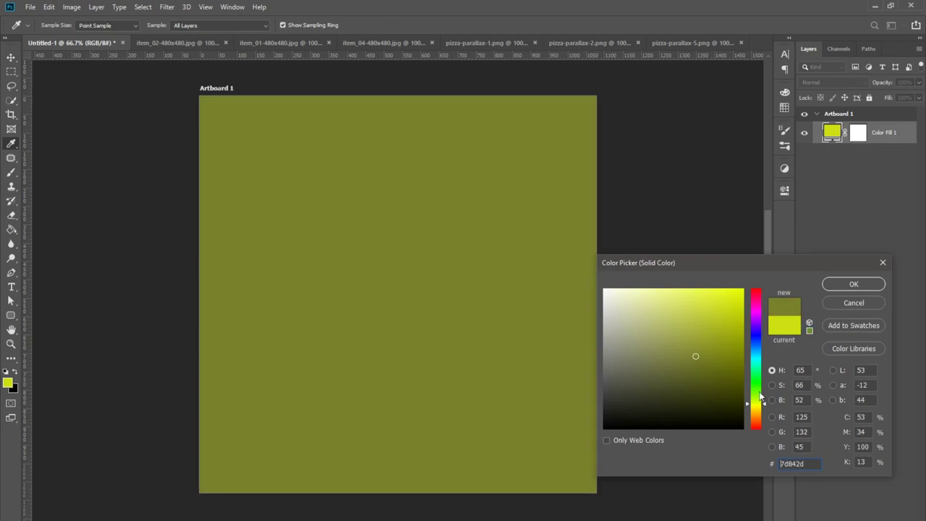
pyautogui.moveTo(760, 397); pyautogui.dragTo(760, 408)
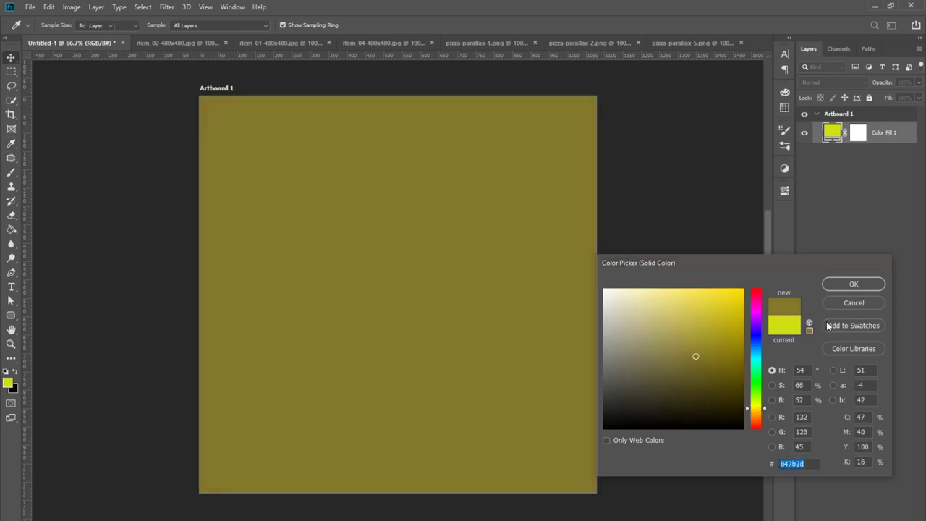
pyautogui.click(854, 302)
pyautogui.click(861, 364)
pyautogui.click(222, 189)
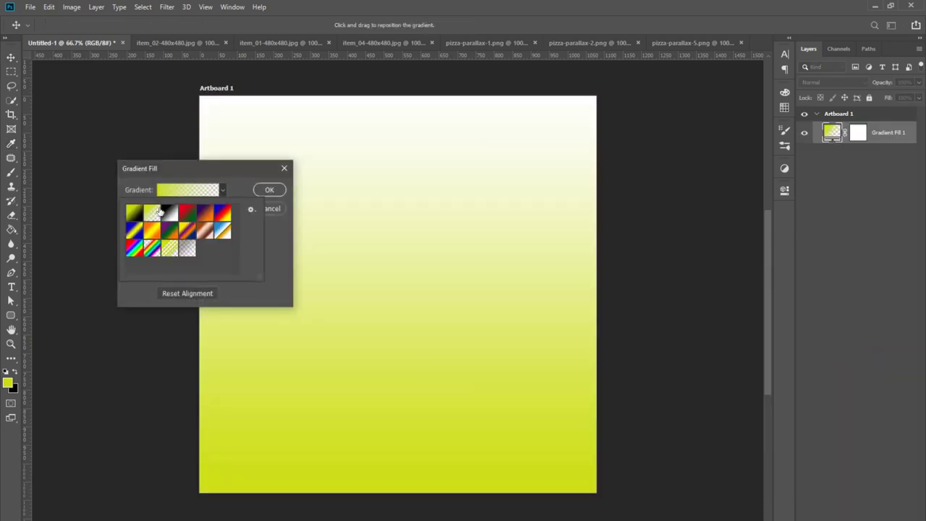
pyautogui.click(134, 213)
pyautogui.click(189, 190)
# Set the gradient's left stop to orange #f7b10b
pyautogui.click(579, 365)
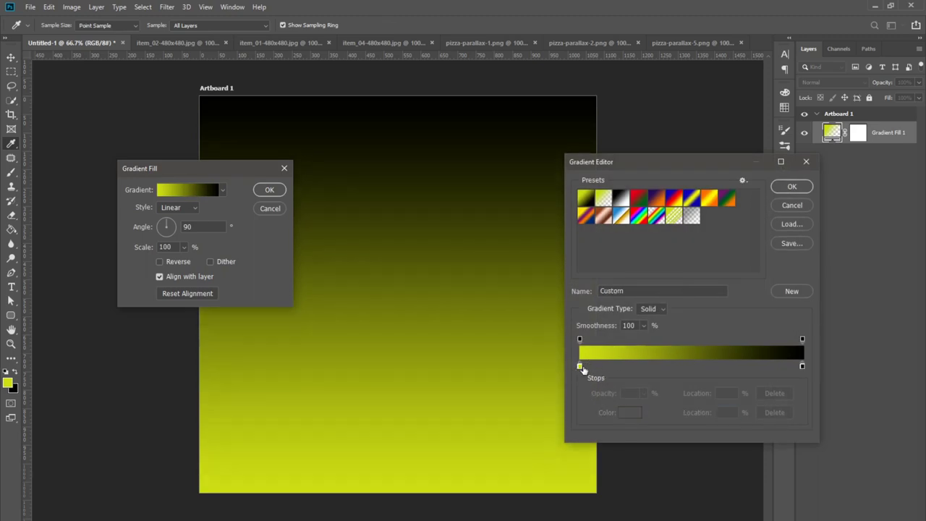
pyautogui.click(625, 415)
pyautogui.write('f7b10b')
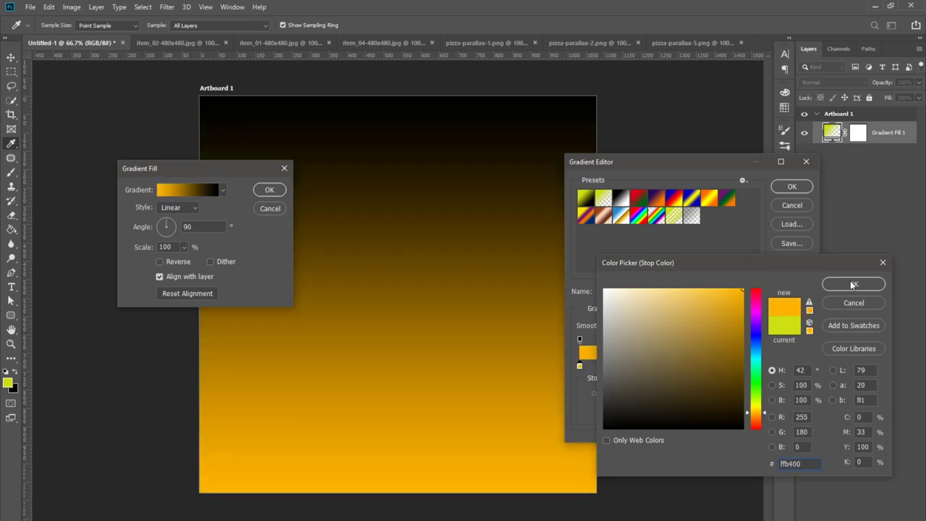
pyautogui.click(840, 284)
# Recolour the right stop from black to light yellow around #ffdf61
pyautogui.click(801, 365)
pyautogui.click(626, 416)
pyautogui.moveTo(761, 425); pyautogui.dragTo(762, 407)
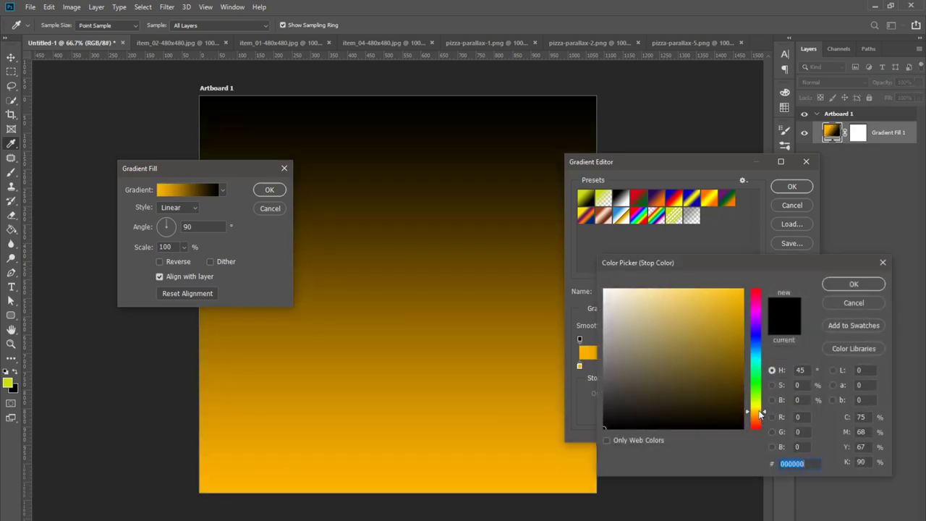
pyautogui.moveTo(726, 323); pyautogui.dragTo(729, 306)
pyautogui.click(846, 284)
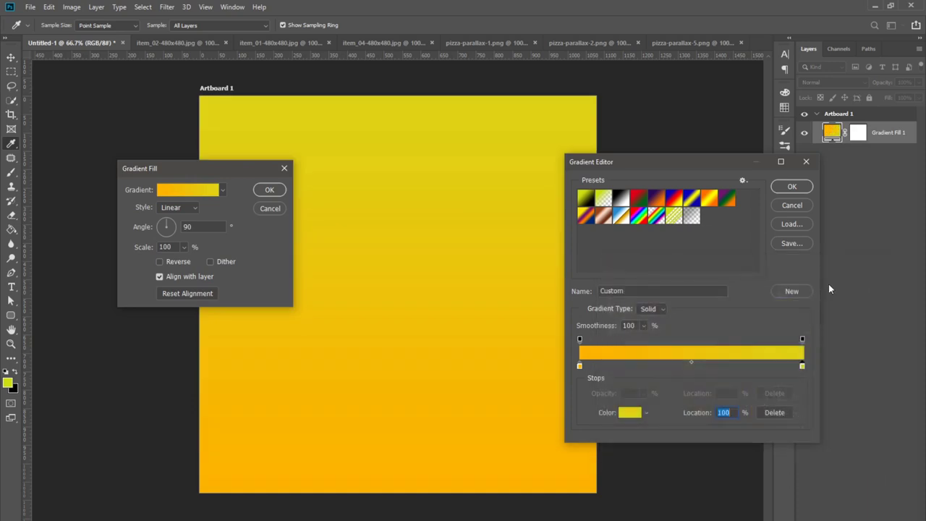
pyautogui.click(629, 414)
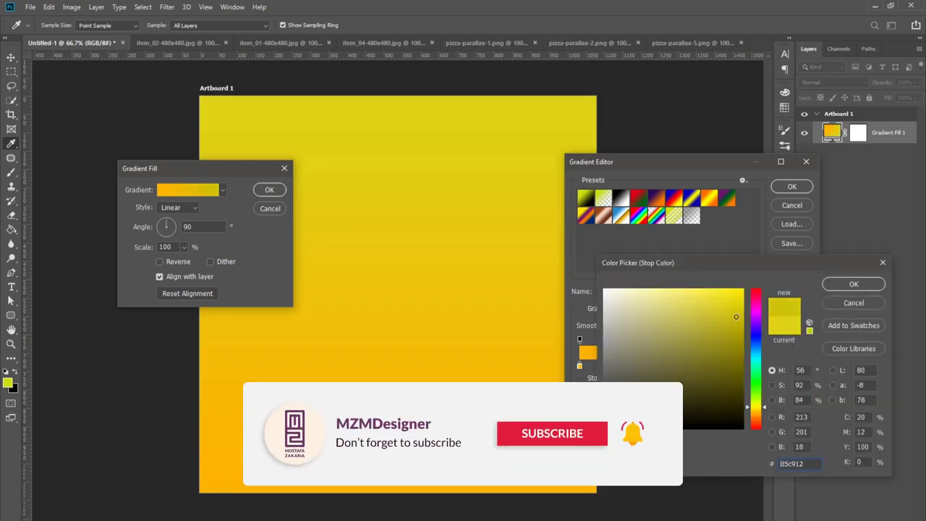
pyautogui.moveTo(764, 411); pyautogui.dragTo(766, 414)
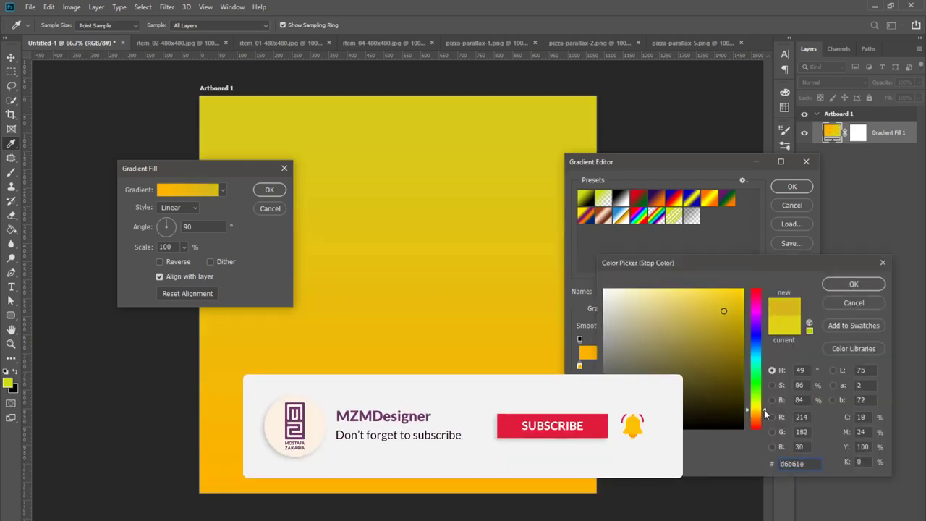
pyautogui.click(721, 318)
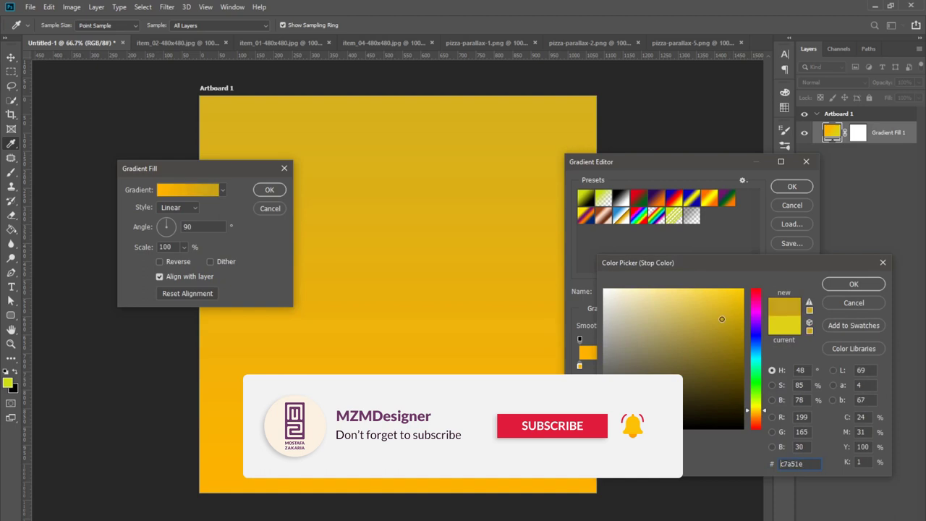
pyautogui.click(844, 283)
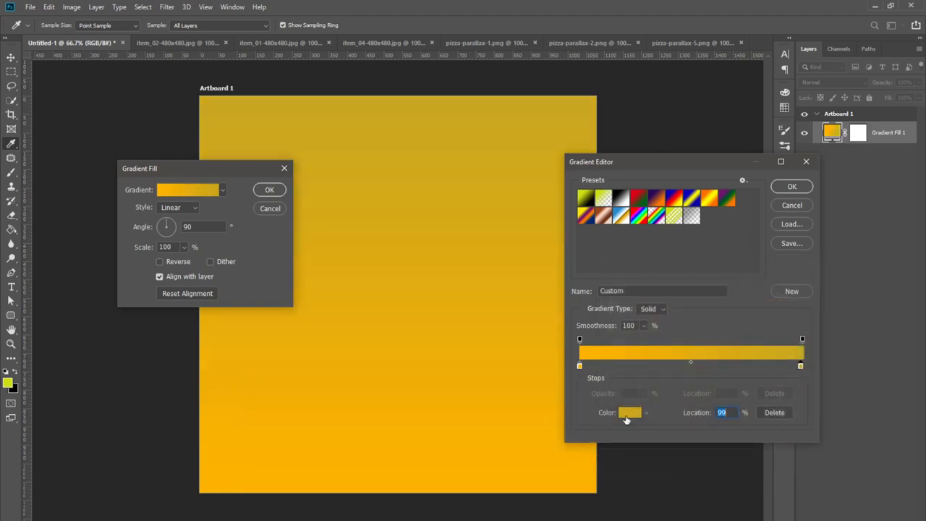
pyautogui.click(630, 413)
pyautogui.write('ffdf61')
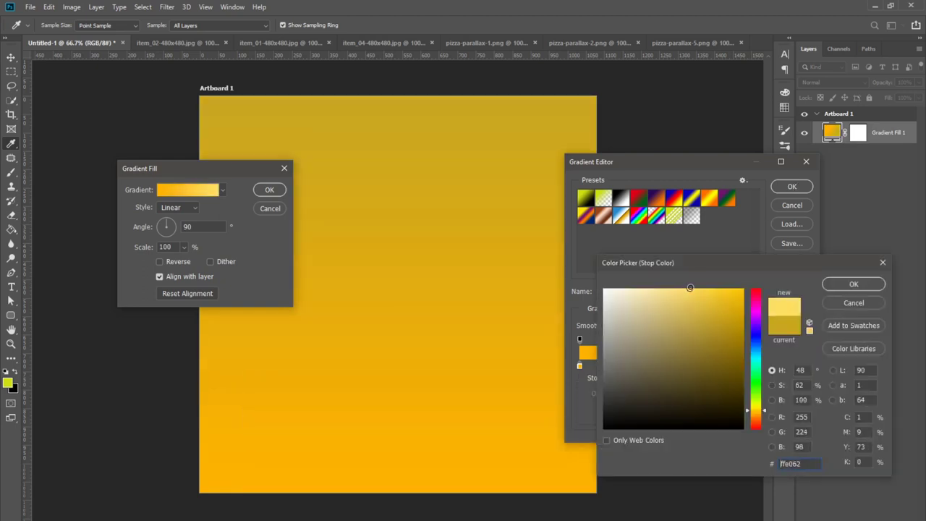
pyautogui.click(703, 288)
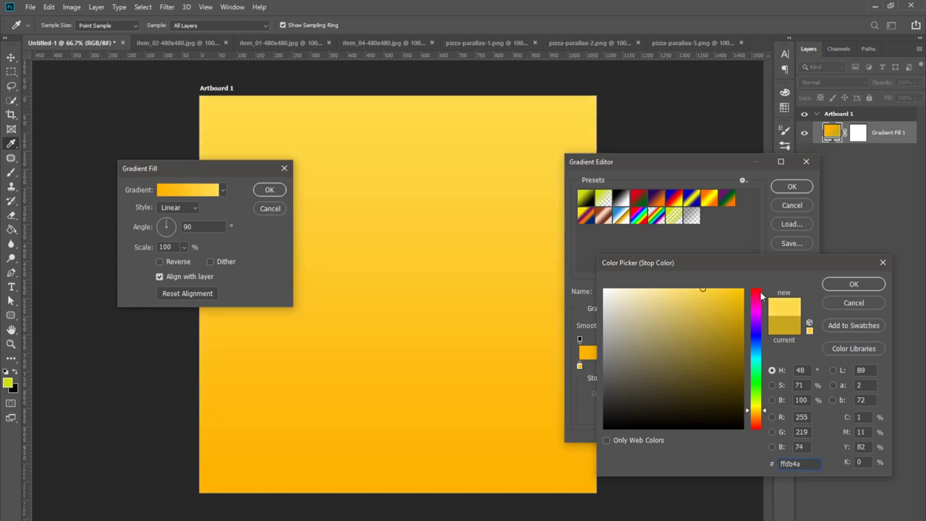
pyautogui.click(854, 284)
# Refine the left stop's orange tone and apply the gradient with orange at the bottom
pyautogui.click(579, 367)
pyautogui.click(630, 413)
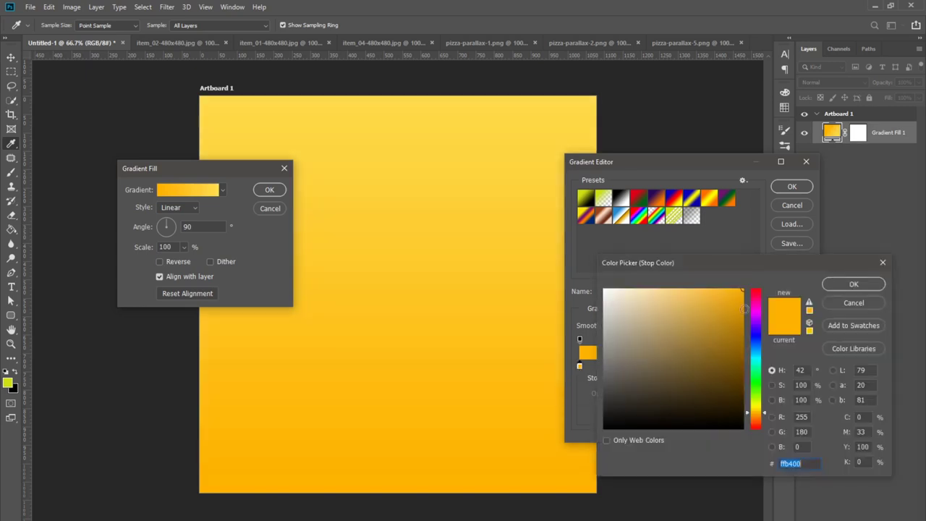
pyautogui.click(743, 290)
pyautogui.click(854, 284)
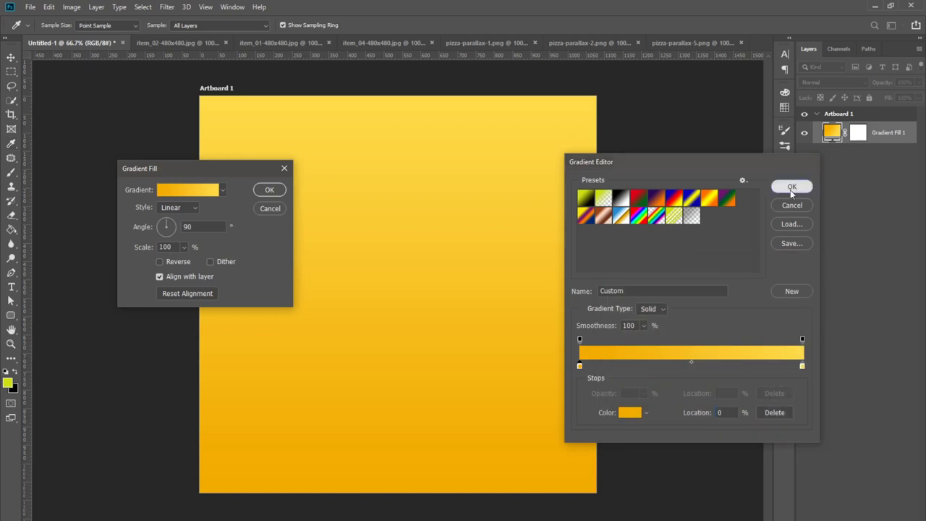
pyautogui.click(792, 188)
pyautogui.click(170, 262)
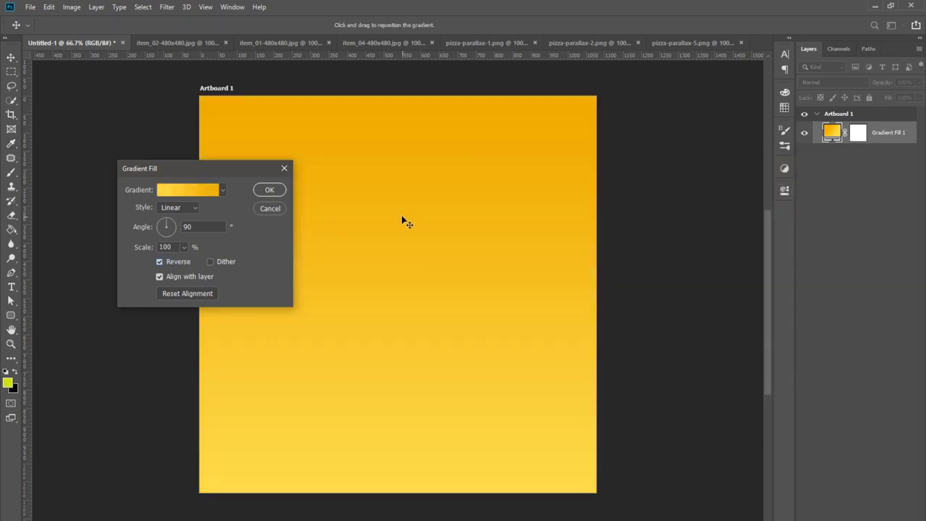
pyautogui.click(174, 261)
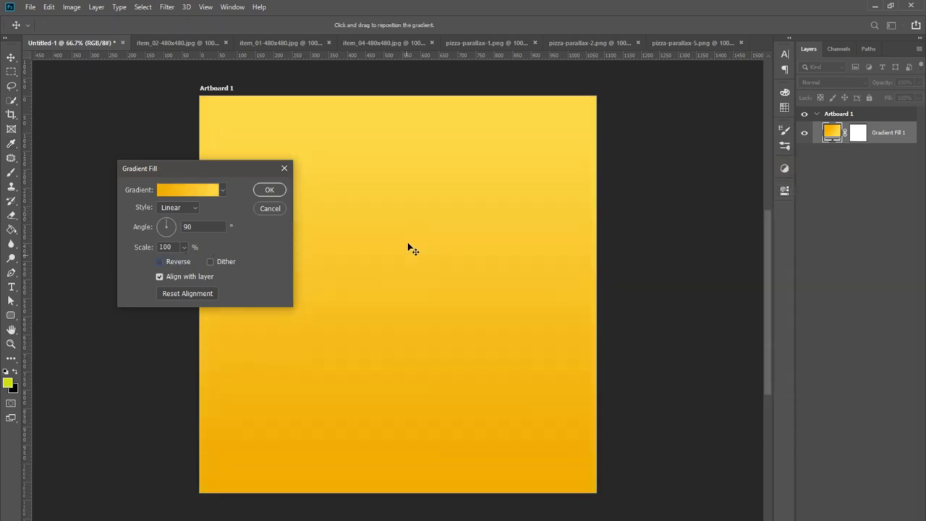
pyautogui.click(269, 189)
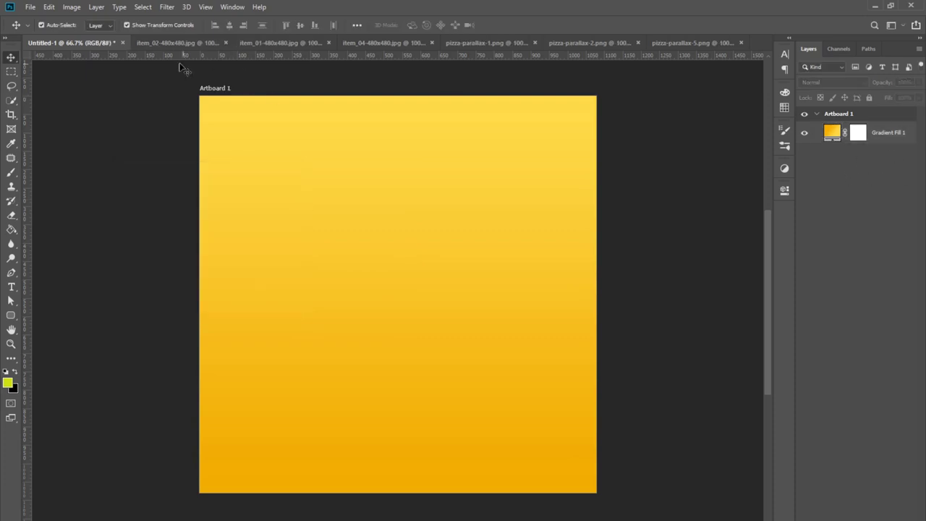
# Draw a tall white rounded rectangle card with 36 px corner radius
pyautogui.click(11, 315)
pyautogui.moveTo(352, 203)
pyautogui.mouseDown()
pyautogui.moveTo(467, 329)
pyautogui.moveTo(481, 413)
pyautogui.mouseUp()
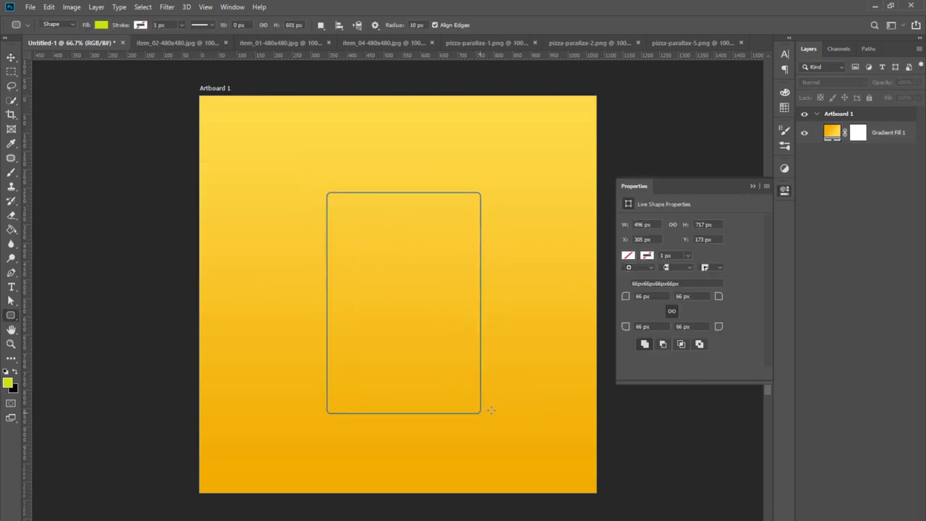
pyautogui.click(628, 256)
pyautogui.click(629, 312)
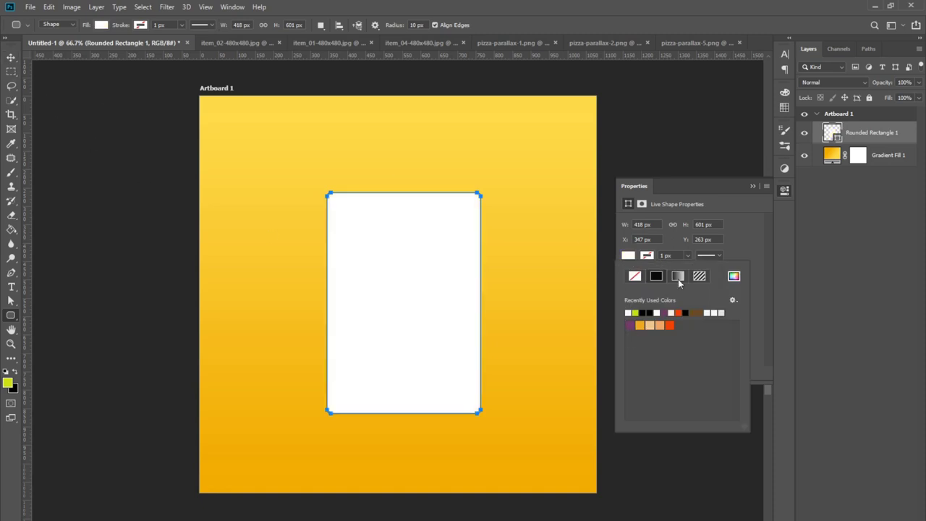
pyautogui.click(741, 247)
pyautogui.moveTo(625, 296); pyautogui.dragTo(637, 298)
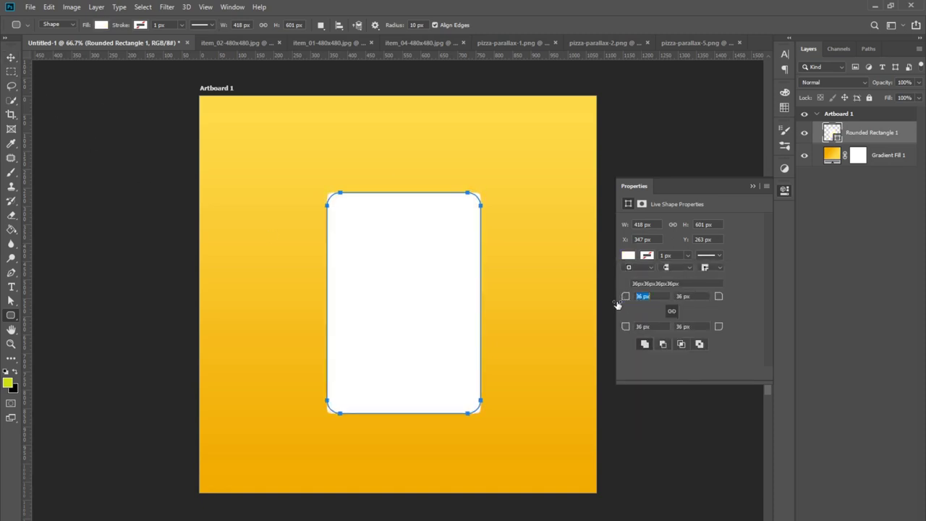
# Stretch the card taller and shift it slightly right
pyautogui.press('v')
pyautogui.moveTo(404, 413)
pyautogui.mouseDown()
pyautogui.moveTo(406, 433)
pyautogui.moveTo(418, 343)
pyautogui.mouseUp()
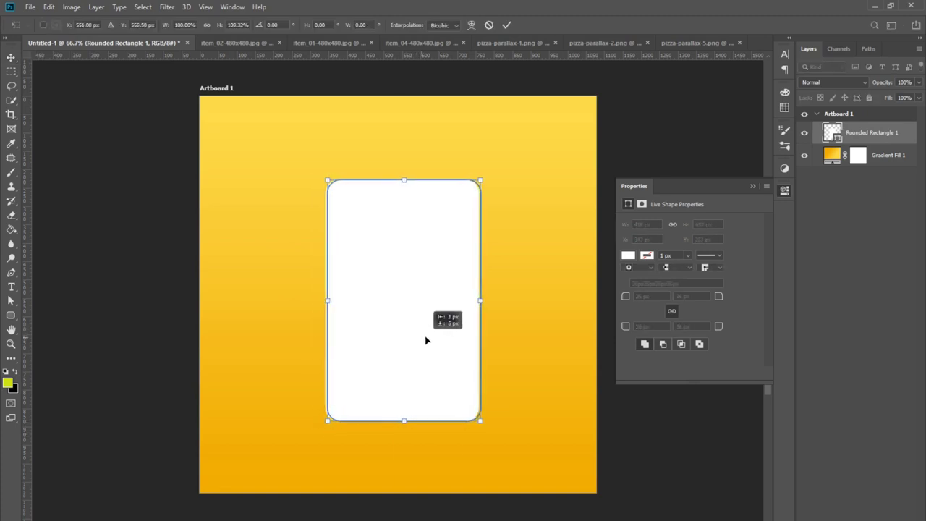
pyautogui.moveTo(418, 343); pyautogui.dragTo(427, 342)
pyautogui.press('Return')
# Add vertical and horizontal guides through the artboard's centre
pyautogui.click(233, 202)
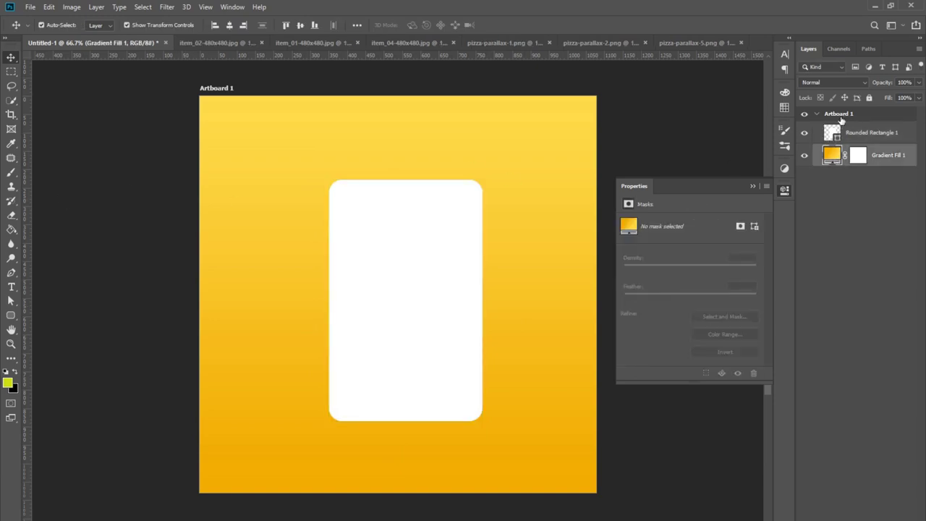
pyautogui.click(44, 221)
pyautogui.moveTo(30, 221)
pyautogui.mouseDown()
pyautogui.moveTo(413, 155)
pyautogui.moveTo(397, 145)
pyautogui.mouseUp()
pyautogui.moveTo(427, 55)
pyautogui.mouseDown()
pyautogui.moveTo(412, 293)
pyautogui.moveTo(431, 275)
pyautogui.mouseUp()
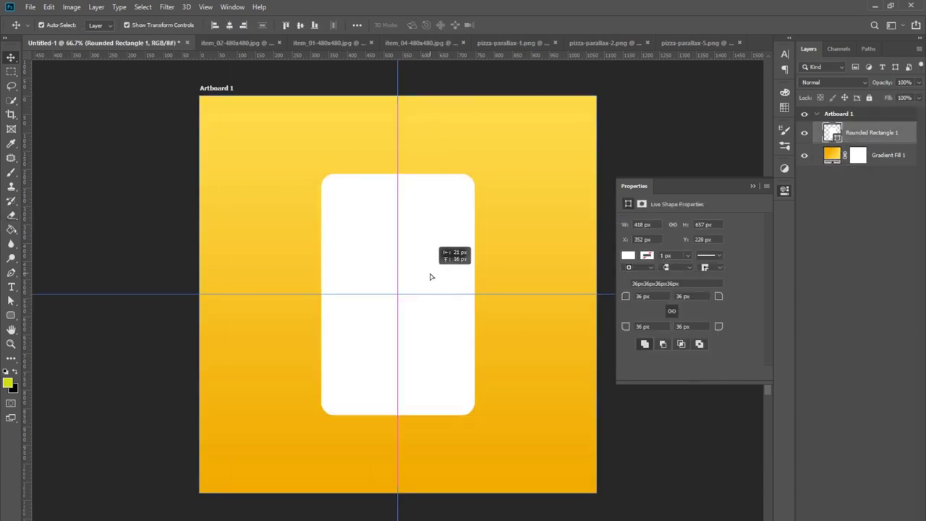
# Duplicate the card and turn the original below into a black, rasterized smart object
pyautogui.rightClick(855, 135)
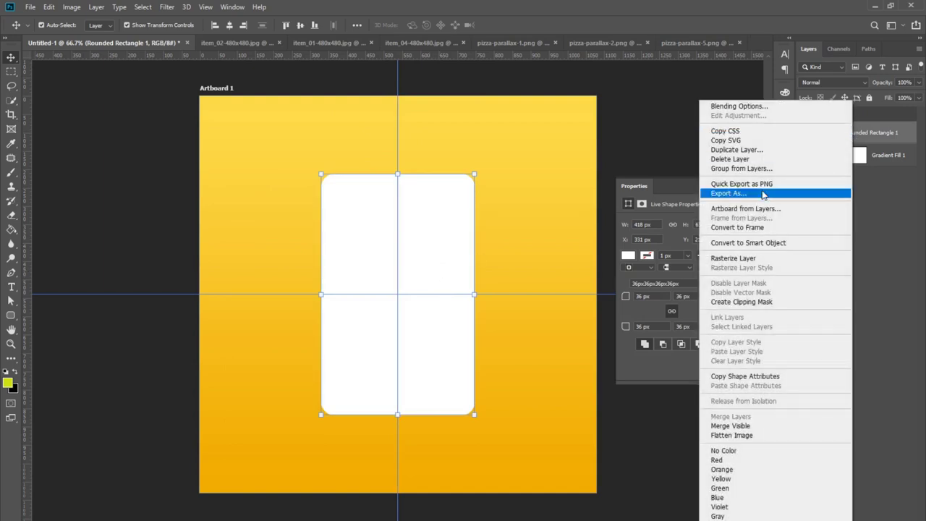
pyautogui.click(762, 153)
pyautogui.click(553, 158)
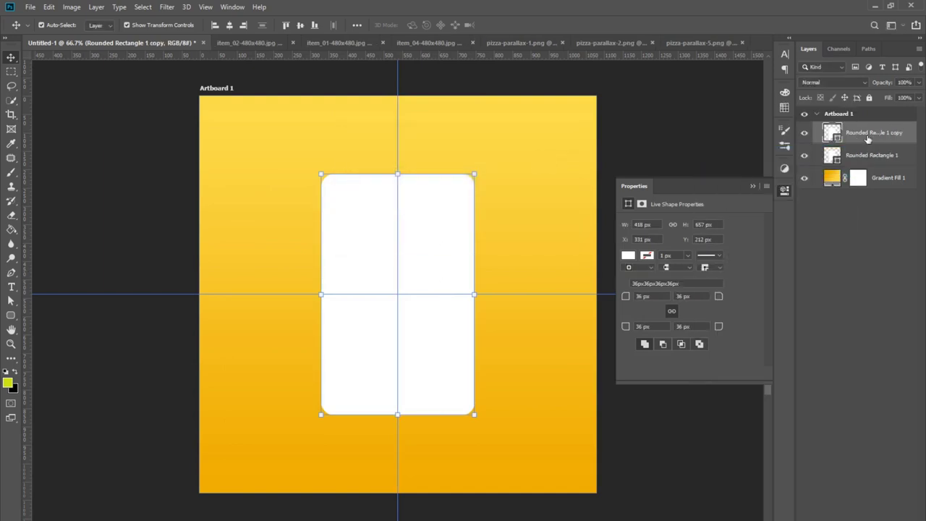
pyautogui.click(859, 157)
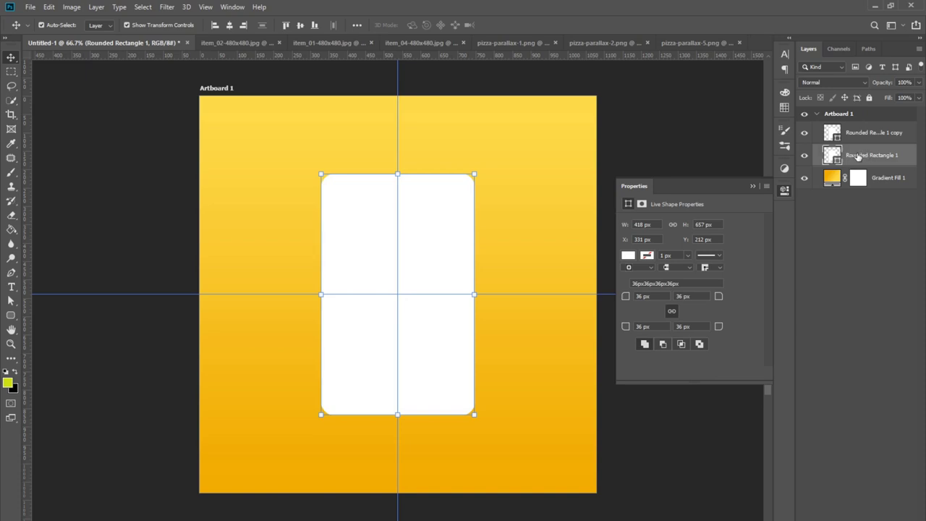
pyautogui.click(627, 254)
pyautogui.click(693, 382)
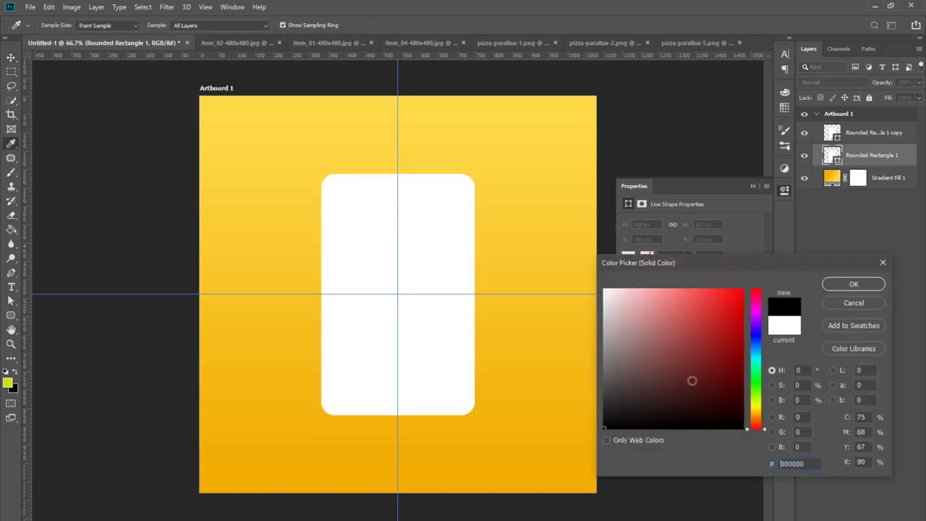
pyautogui.click(842, 283)
pyautogui.rightClick(875, 157)
pyautogui.click(785, 259)
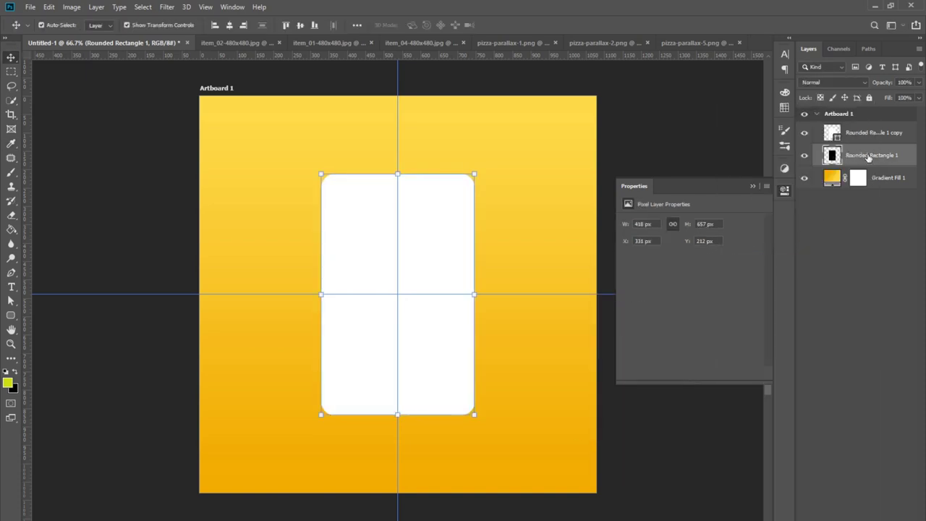
pyautogui.rightClick(865, 156)
pyautogui.click(762, 244)
# Apply a Gaussian Blur with radius 40 to the black card
pyautogui.click(166, 7)
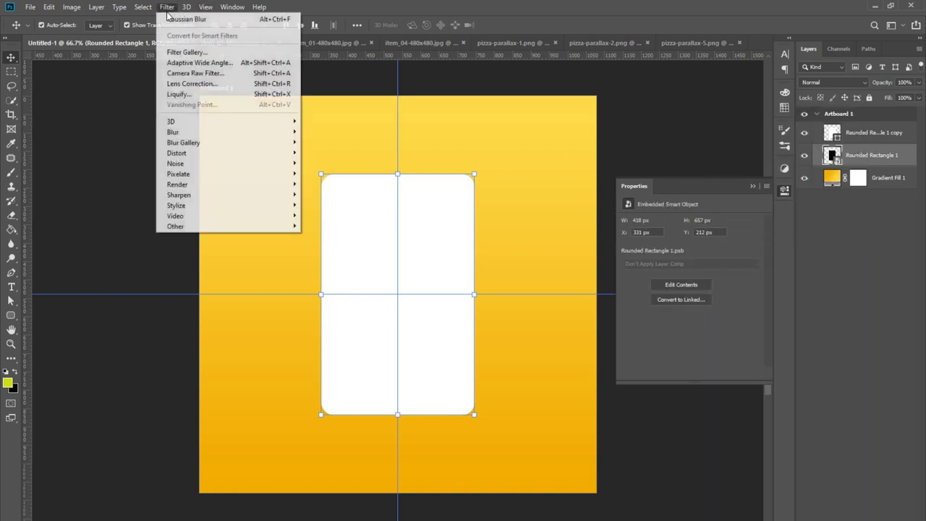
pyautogui.click(330, 174)
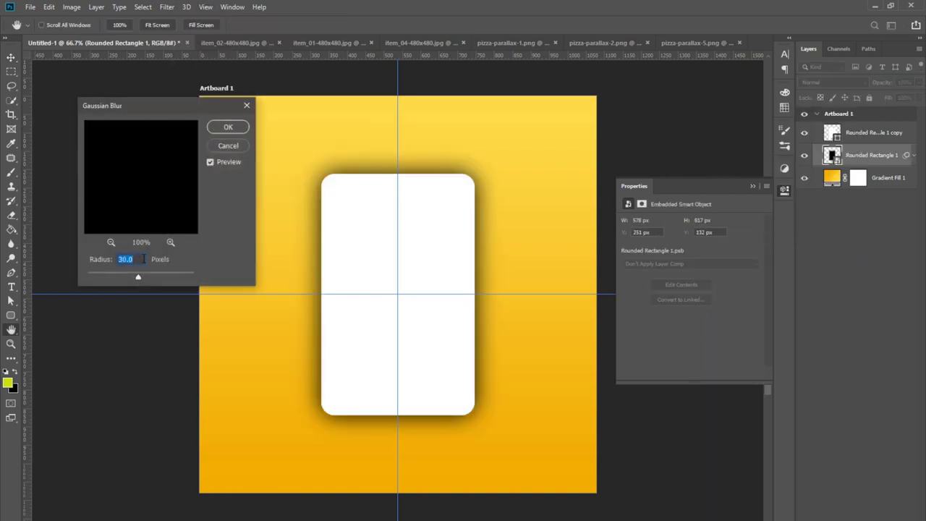
pyautogui.write('10')
pyautogui.press('Tab')
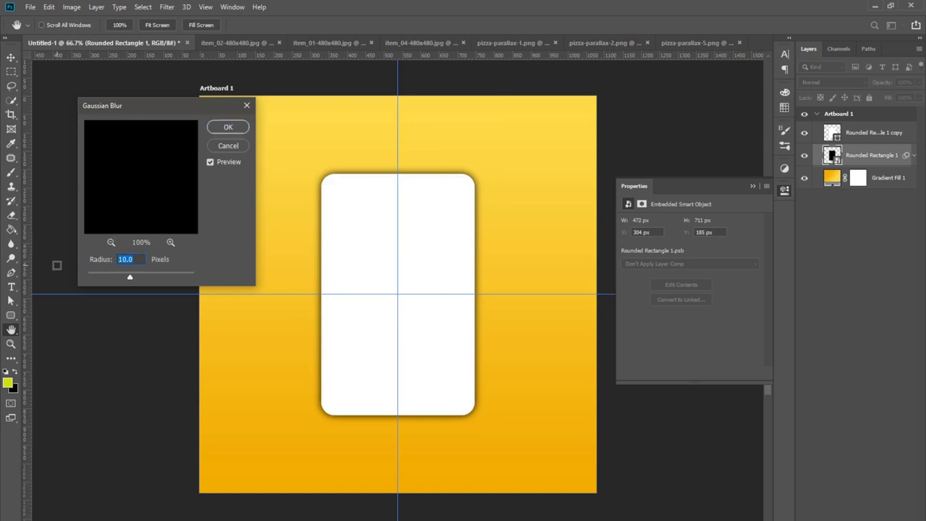
pyautogui.write('40')
pyautogui.click(228, 127)
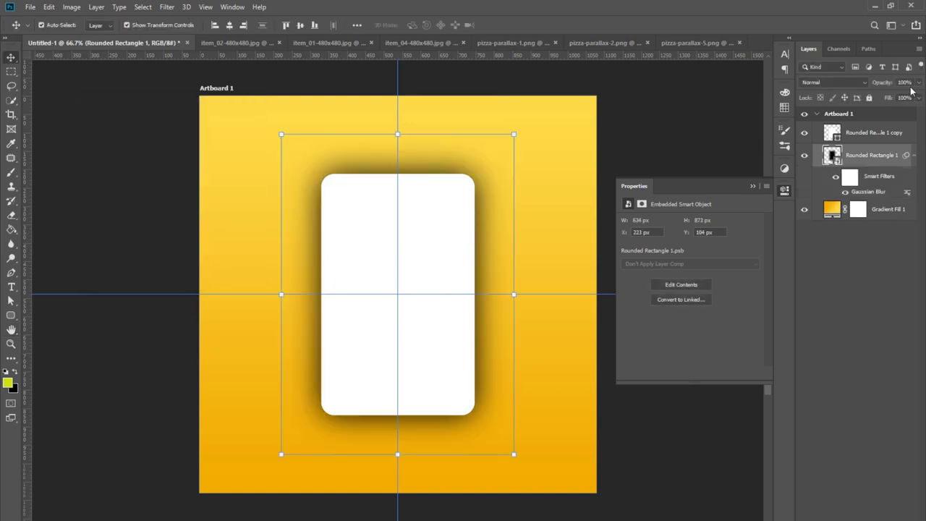
# Set the shadow layer to 35% opacity and Multiply blend mode
pyautogui.click(919, 82)
pyautogui.moveTo(919, 97); pyautogui.dragTo(884, 99)
pyautogui.click(828, 83)
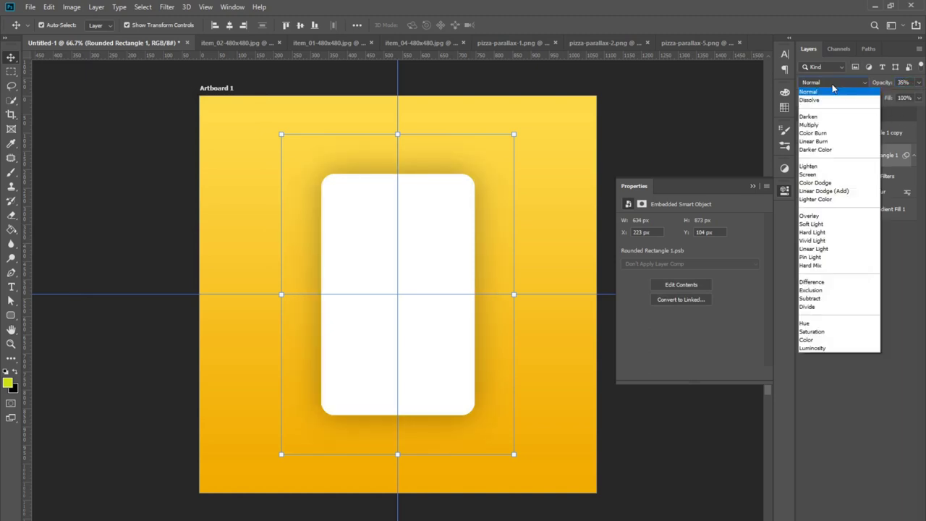
pyautogui.click(823, 126)
pyautogui.click(858, 212)
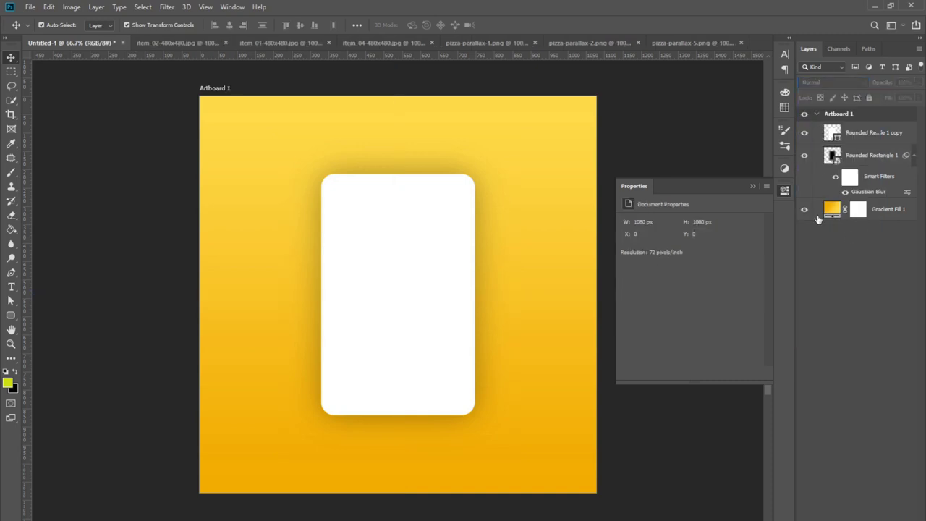
# Offset the shadow down and right with Shift+arrow nudges
pyautogui.click(887, 156)
pyautogui.hotkey('shift', 'Down')
pyautogui.hotkey('shift', 'Down')
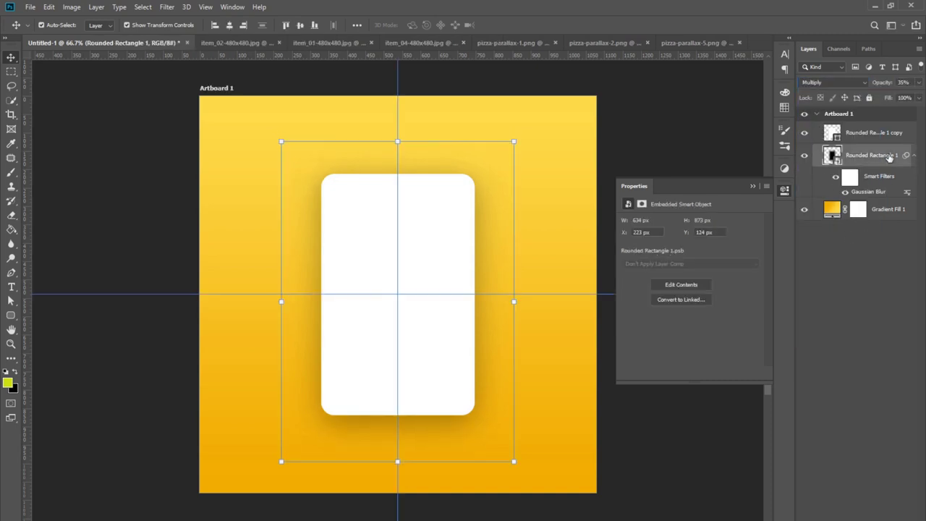
pyautogui.hotkey('shift', 'Down')
pyautogui.hotkey('shift', 'Right')
pyautogui.hotkey('shift', 'Right')
pyautogui.hotkey('shift', 'Right')
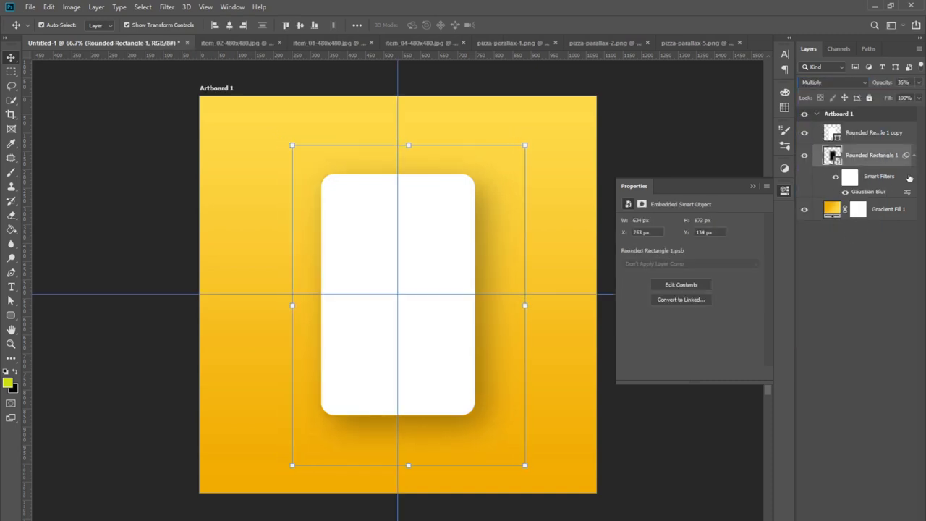
pyautogui.click(913, 155)
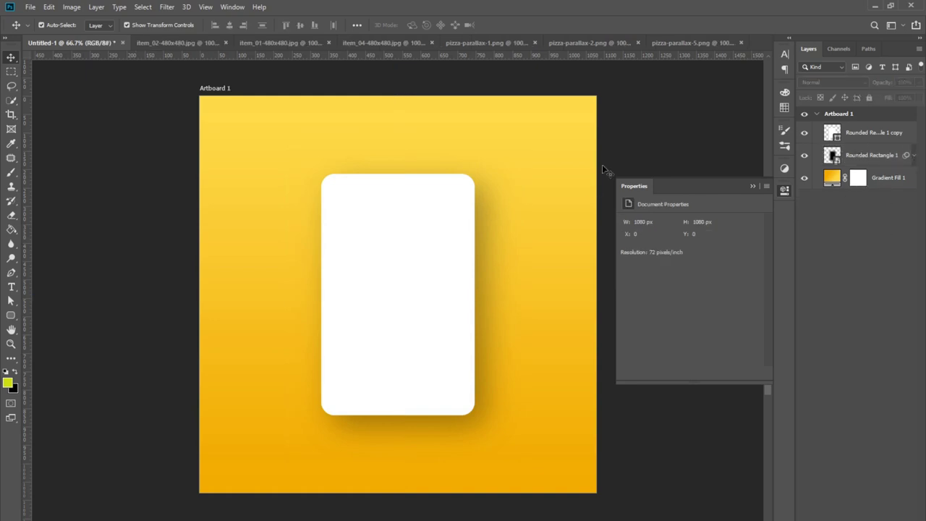
# Bring the item_02 black-bun burger in as a smart object, scaled to 214×199 px
pyautogui.click(858, 133)
pyautogui.click(379, 96)
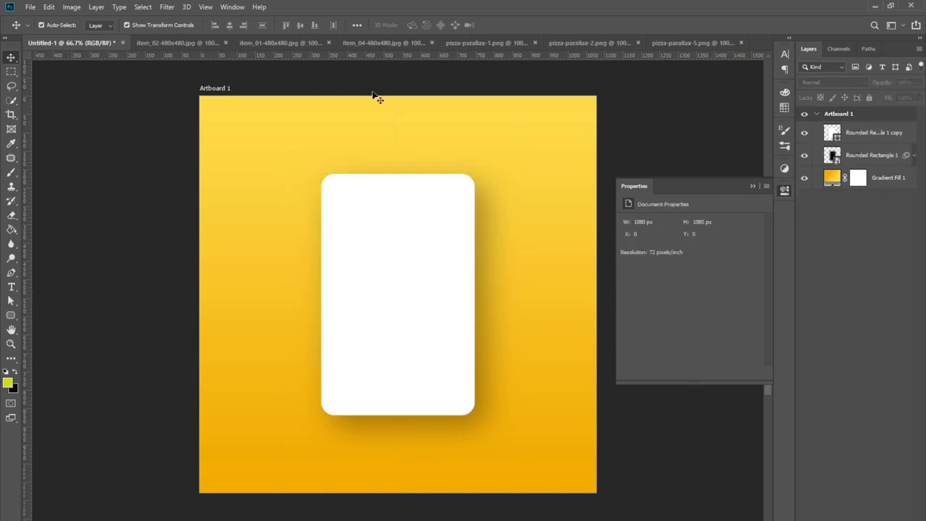
pyautogui.click(167, 42)
pyautogui.moveTo(407, 259); pyautogui.dragTo(416, 253)
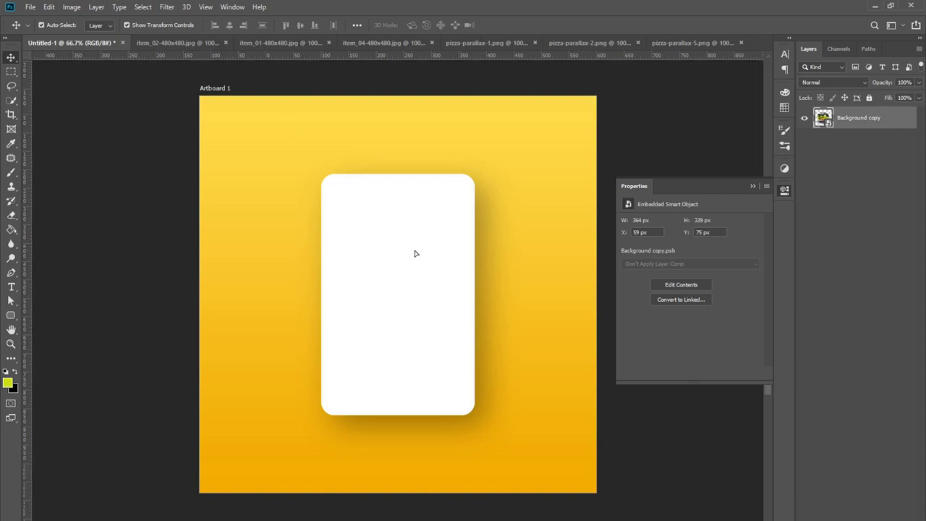
pyautogui.rightClick(873, 140)
pyautogui.click(782, 207)
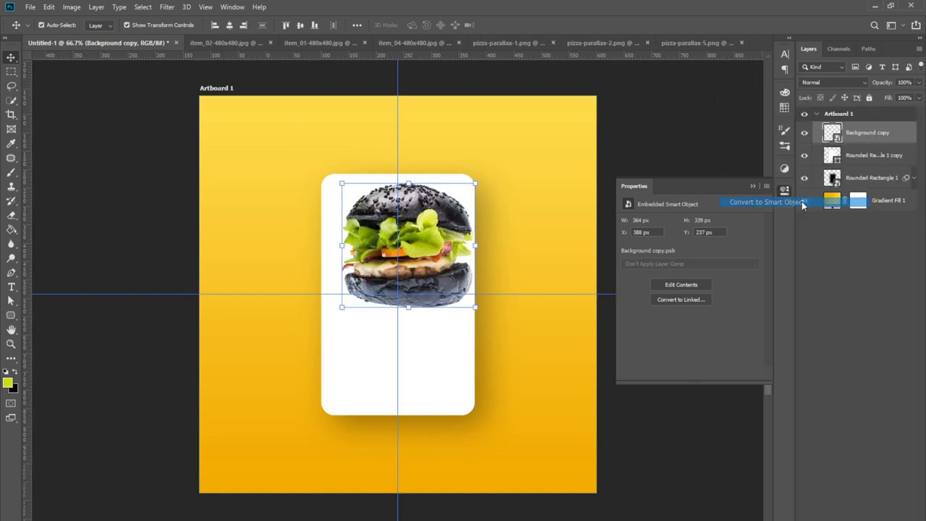
pyautogui.moveTo(475, 181)
pyautogui.mouseDown()
pyautogui.moveTo(403, 226)
pyautogui.moveTo(429, 191)
pyautogui.mouseUp()
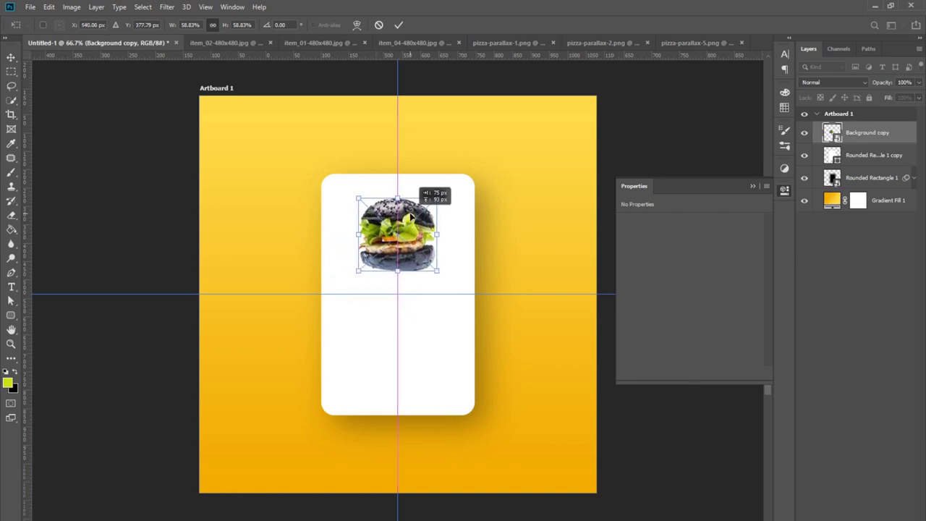
pyautogui.press('Return')
pyautogui.click(657, 161)
pyautogui.click(871, 136)
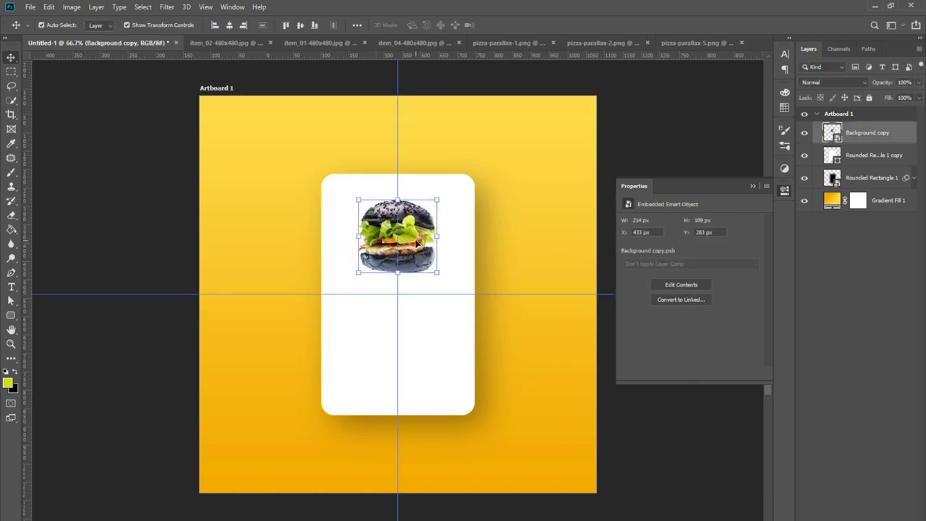
# Duplicate the burger layer within Untitled-1
pyautogui.rightClick(857, 137)
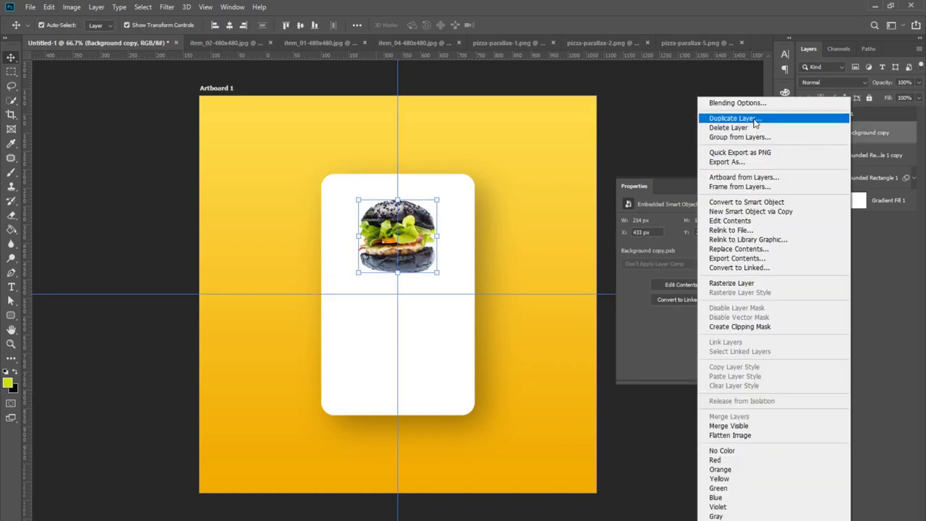
pyautogui.click(753, 121)
pyautogui.click(436, 197)
pyautogui.click(437, 197)
pyautogui.click(553, 157)
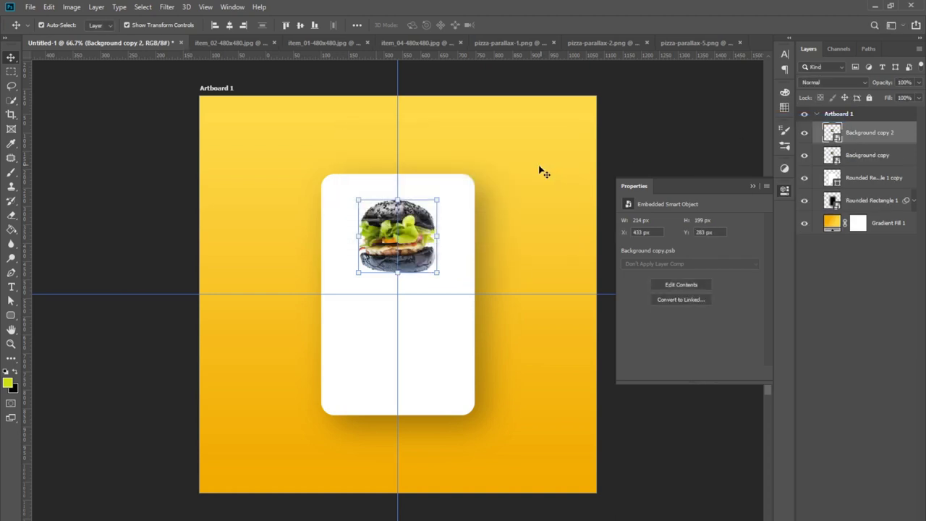
# Fill the burger's outline with black on a new empty layer
pyautogui.click(843, 159)
pyautogui.keyDown('ctrl'); pyautogui.click(837, 161); pyautogui.keyUp('ctrl')
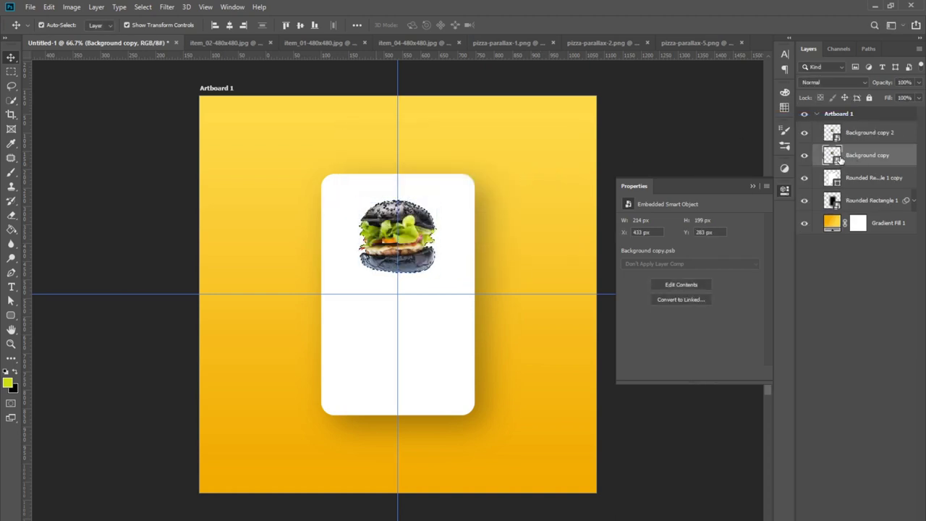
pyautogui.hotkey('ctrl', 'shift', 'alt', 'n')
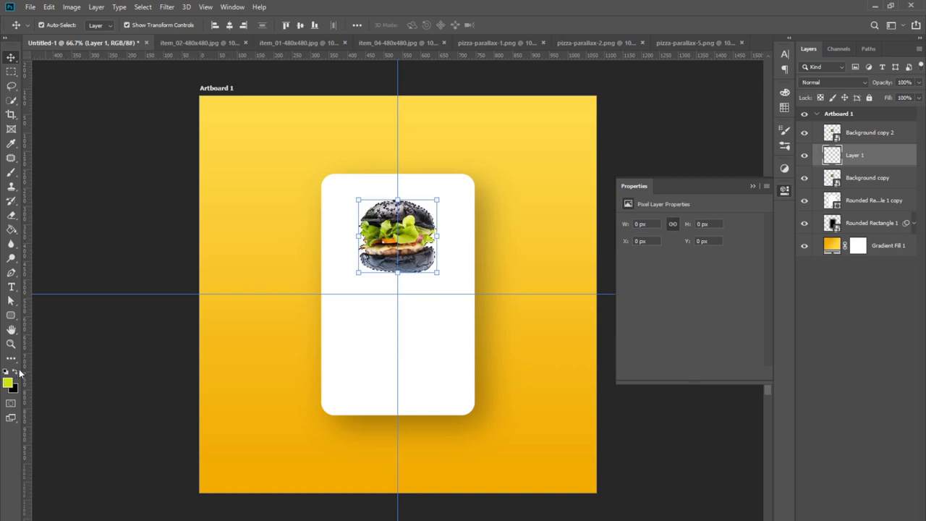
pyautogui.press('x')
pyautogui.click(11, 228)
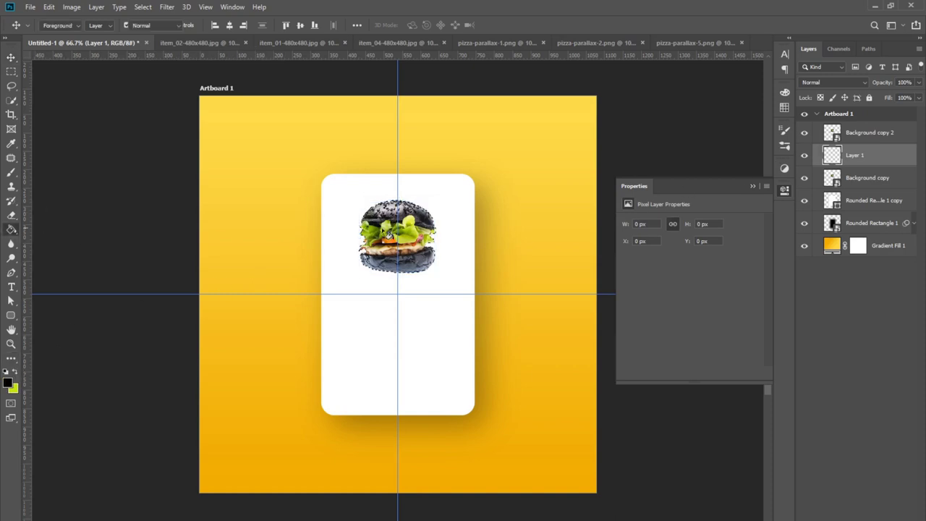
pyautogui.click(398, 235)
pyautogui.press('m')
pyautogui.hotkey('ctrl', 'd')
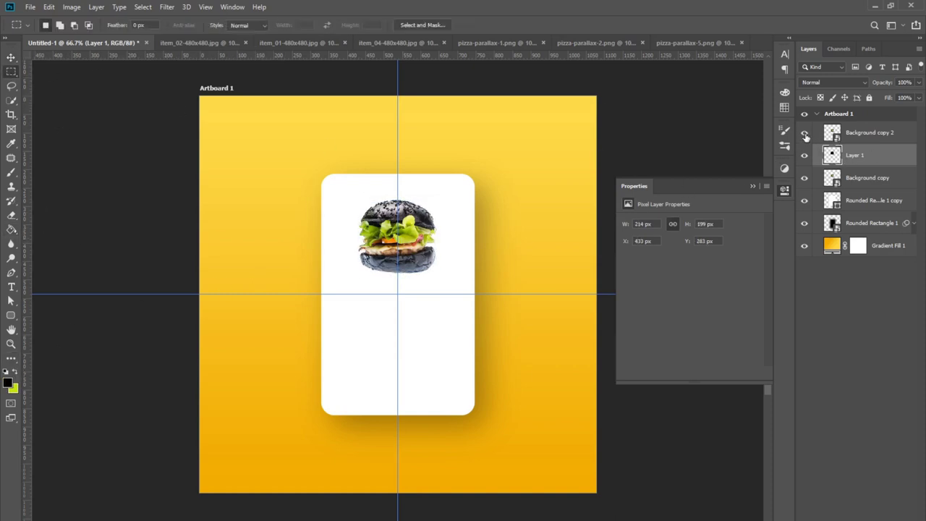
pyautogui.click(804, 133)
pyautogui.click(804, 133)
# Delete the Background copy layer and convert the black Layer 1 to a smart object
pyautogui.click(851, 180)
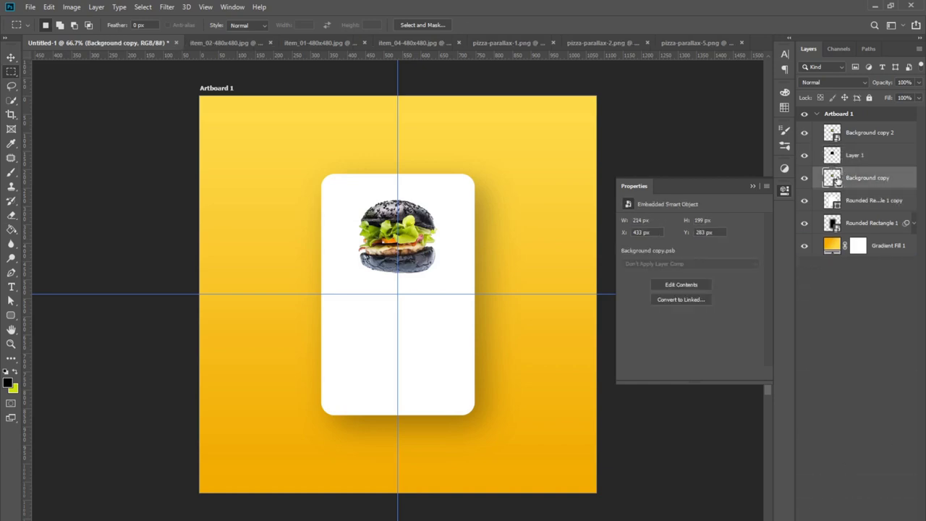
pyautogui.moveTo(836, 180); pyautogui.dragTo(909, 512)
pyautogui.click(854, 157)
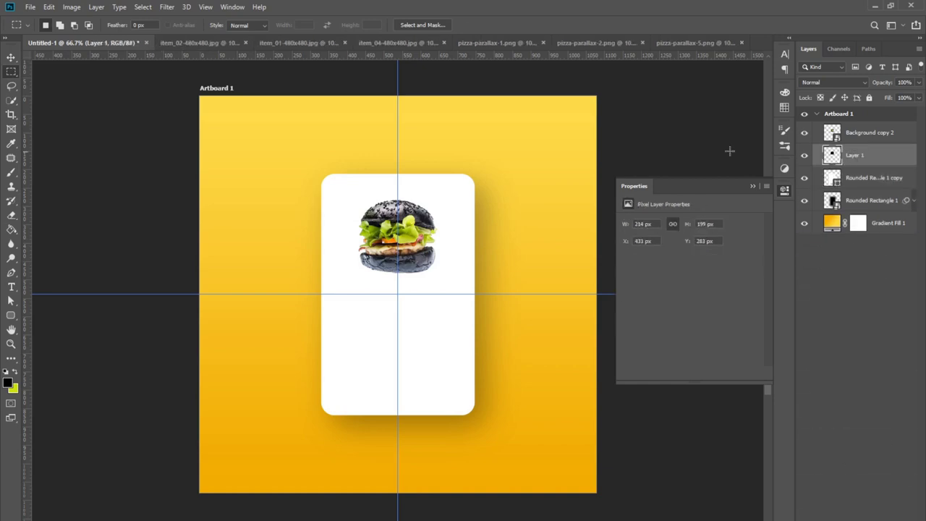
pyautogui.rightClick(886, 154)
pyautogui.click(796, 242)
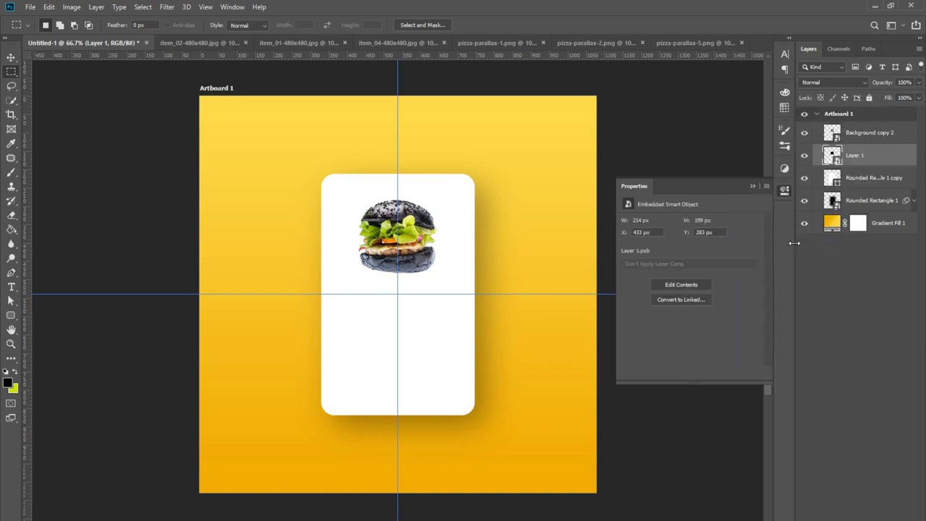
# Gaussian-blur the burger silhouette and lower its opacity
pyautogui.click(166, 7)
pyautogui.click(331, 174)
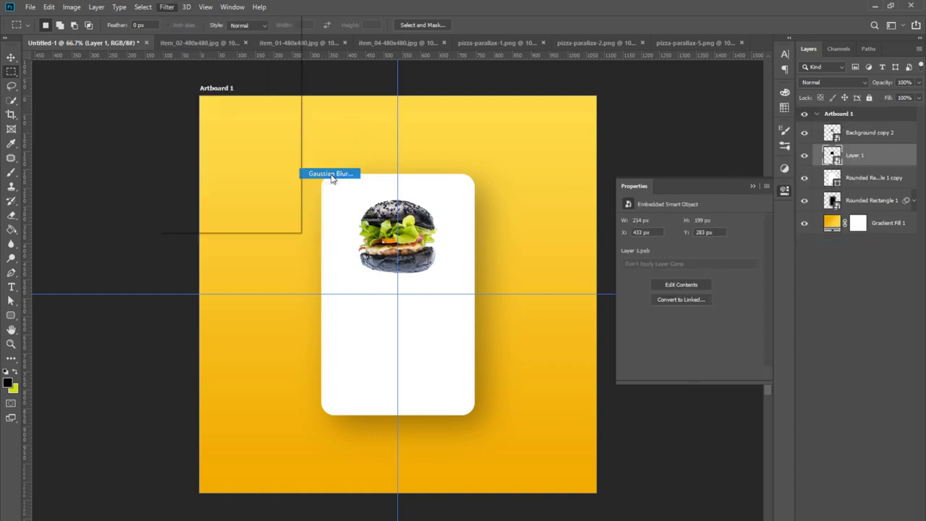
pyautogui.write('20')
pyautogui.press('Return')
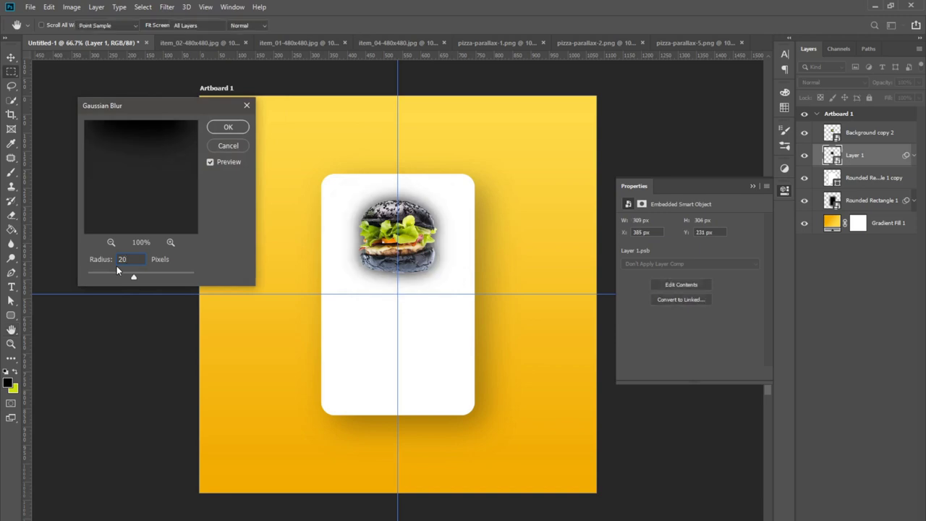
pyautogui.click(918, 82)
pyautogui.moveTo(920, 97); pyautogui.dragTo(889, 99)
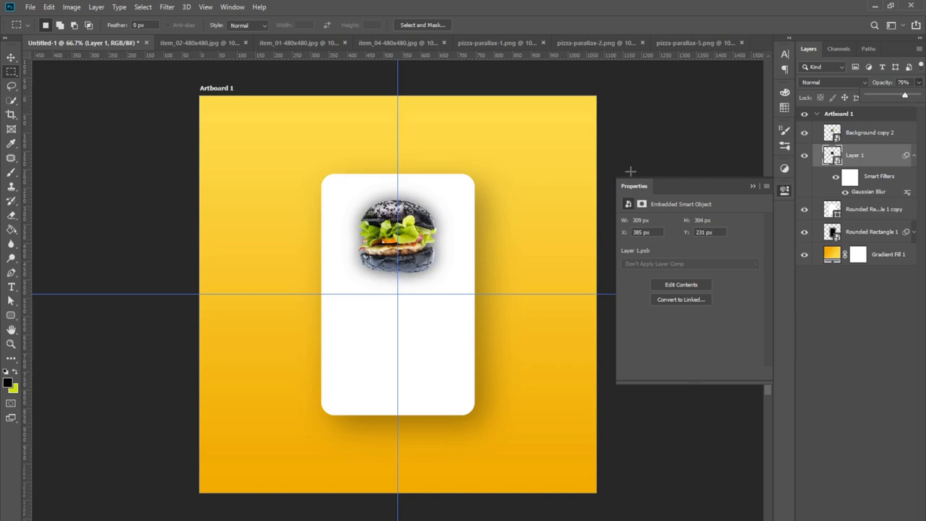
# Nudge the silhouette right and slightly down behind the burger
pyautogui.click(11, 57)
pyautogui.hotkey('shift', 'Down')
pyautogui.hotkey('shift', 'Down')
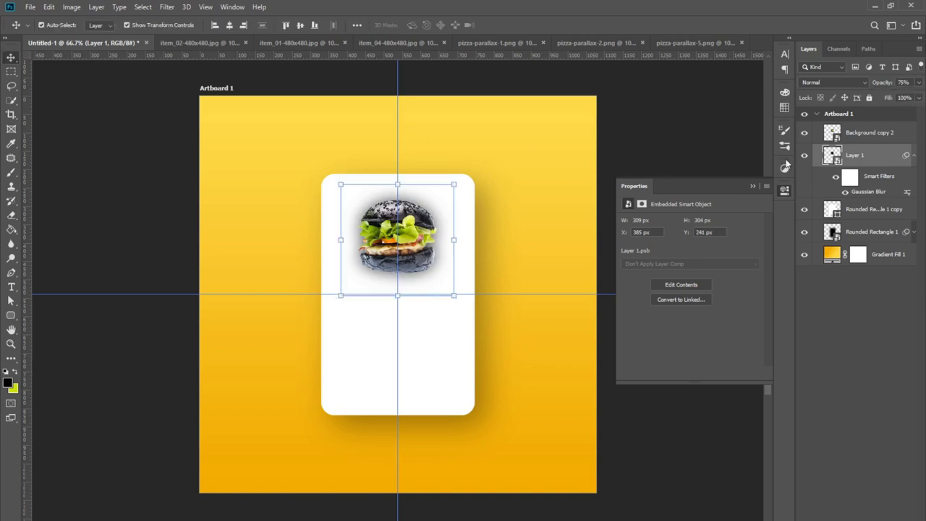
pyautogui.hotkey('shift', 'Right')
pyautogui.hotkey('shift', 'Right')
pyautogui.hotkey('shift', 'Up')
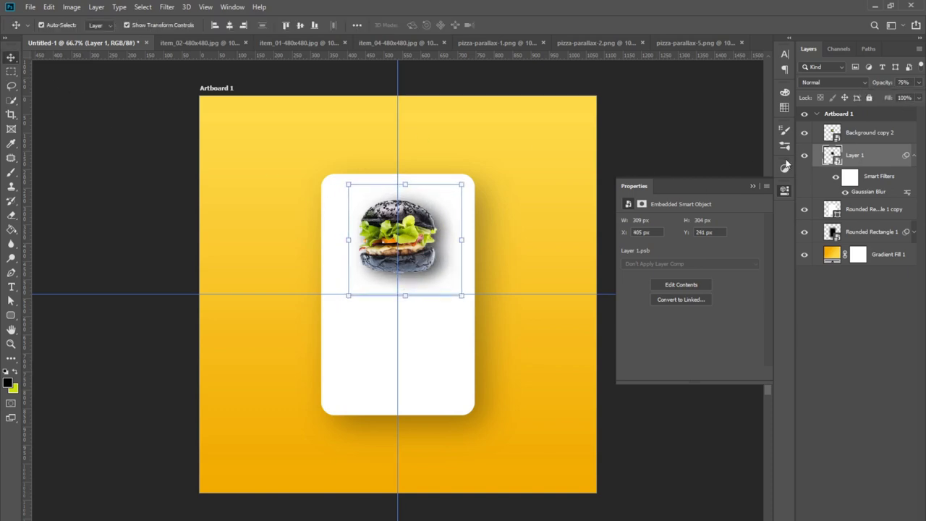
pyautogui.hotkey('shift', 'Right')
# Set the burger shadow to Multiply at about 35% opacity and nudge it up slightly
pyautogui.moveTo(919, 81); pyautogui.dragTo(877, 97)
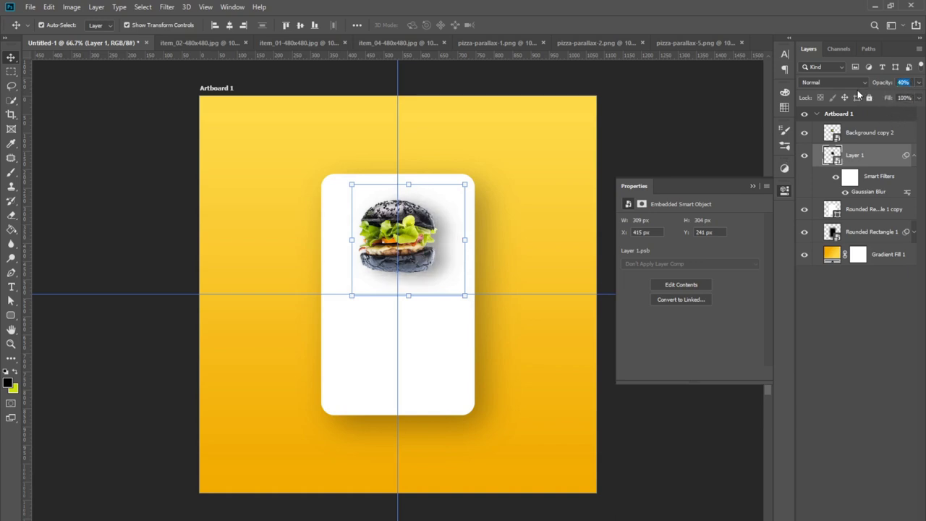
pyautogui.write('35')
pyautogui.click(845, 83)
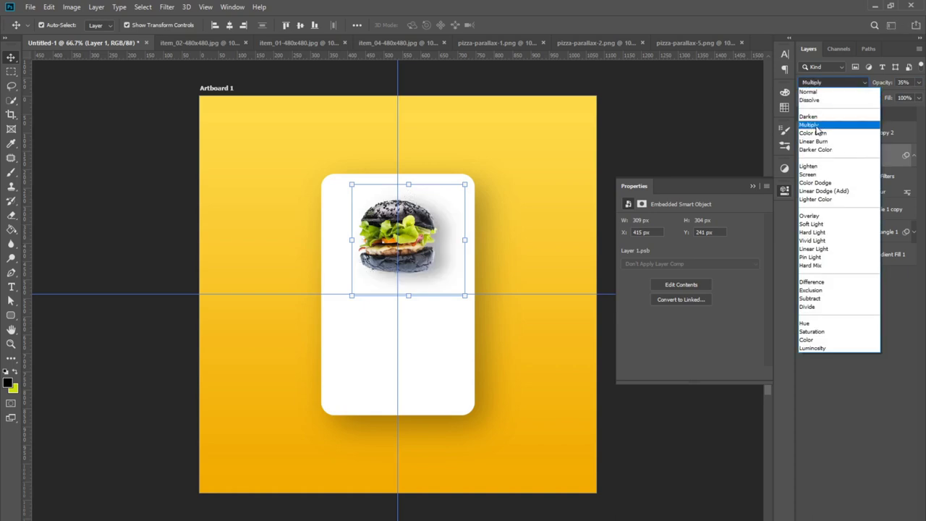
pyautogui.click(825, 116)
pyautogui.click(914, 155)
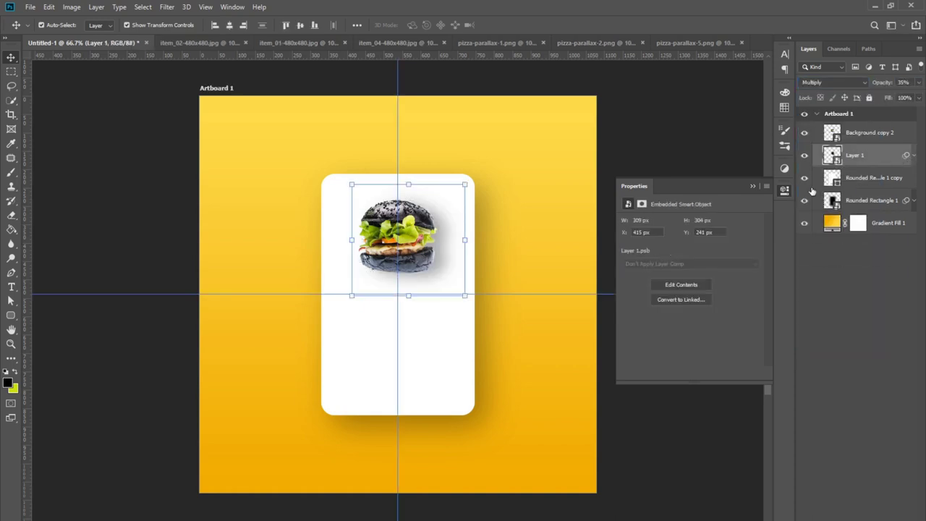
pyautogui.press('Up')
pyautogui.press('Up')
pyautogui.press('Up')
pyautogui.press('Up')
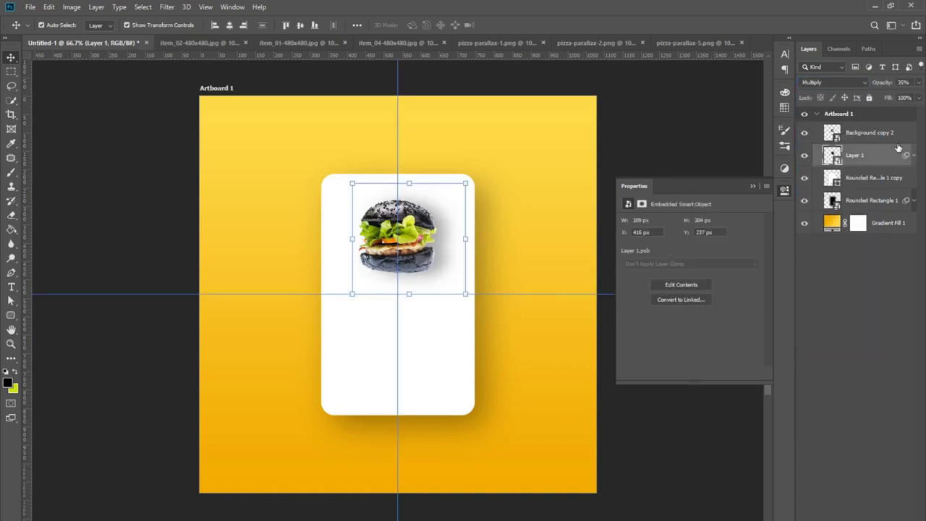
pyautogui.keyDown('ctrl'); pyautogui.click(898, 149); pyautogui.keyUp('ctrl')
# Start a text line on the card below the burger using the Roboto font
pyautogui.press('t')
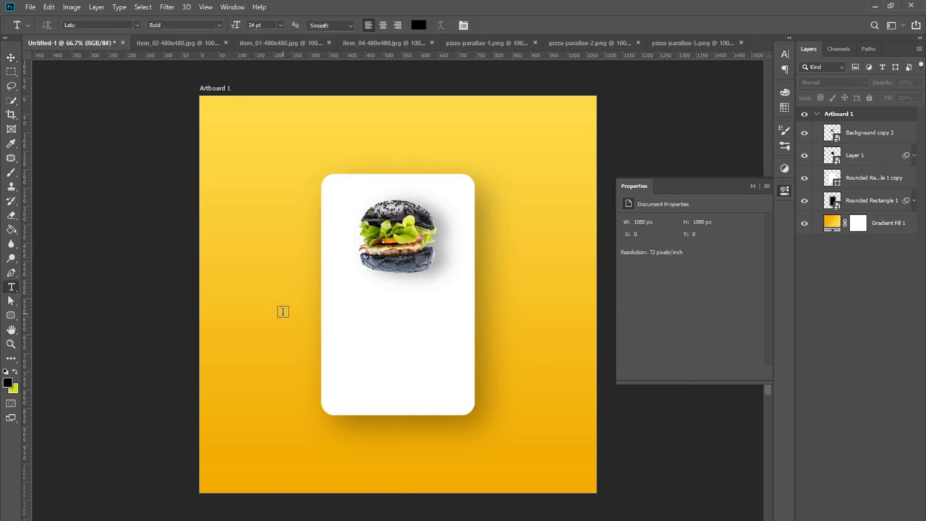
pyautogui.click(287, 311)
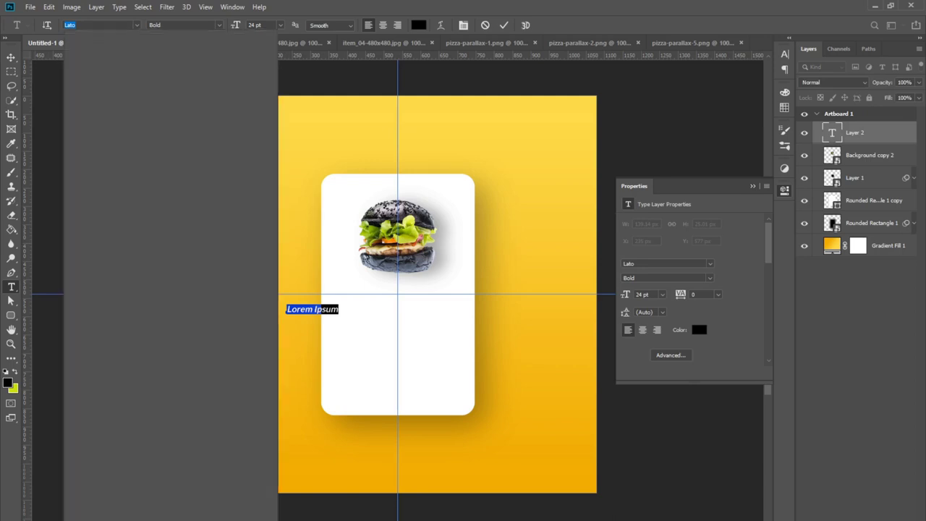
pyautogui.write('Ro')
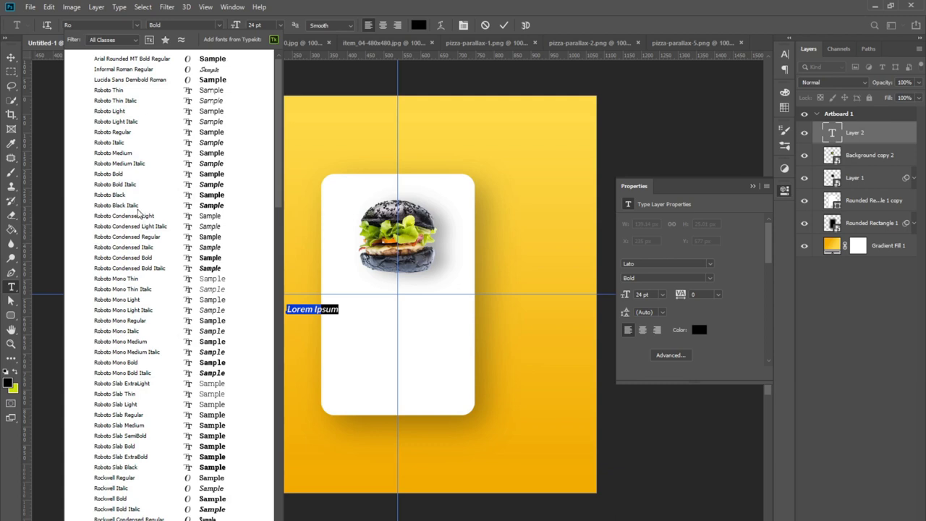
pyautogui.click(128, 196)
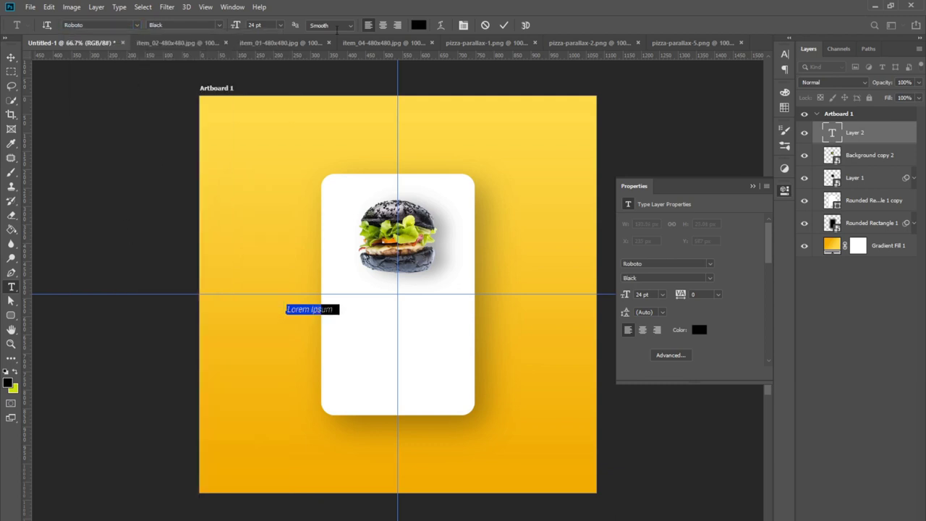
# Set the text to 36 pt Bold and enter 'Black Gambugrer with Fishcake'
pyautogui.click(786, 55)
pyautogui.click(706, 83)
pyautogui.click(691, 199)
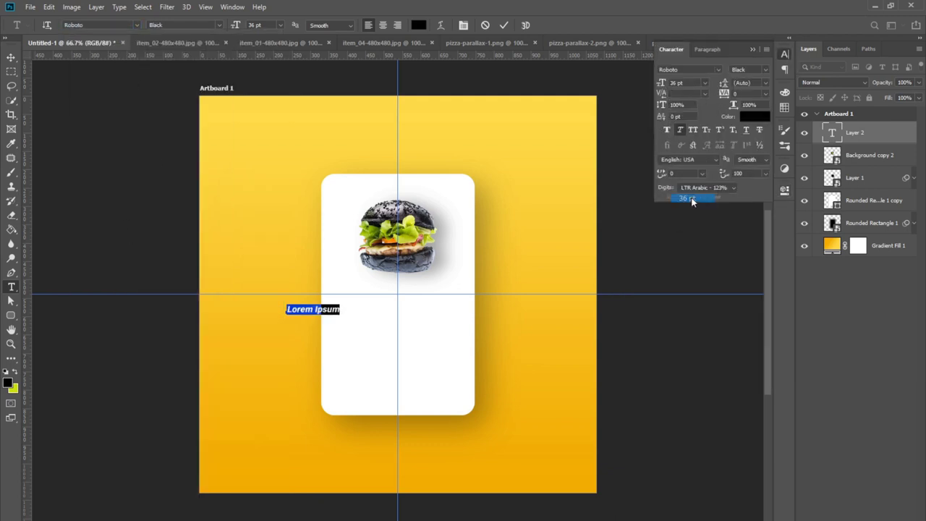
pyautogui.click(764, 71)
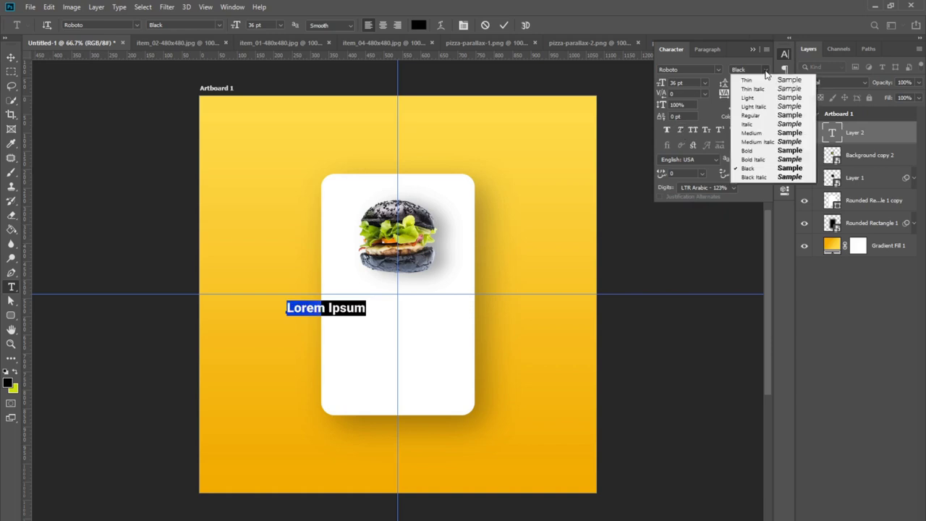
pyautogui.click(745, 152)
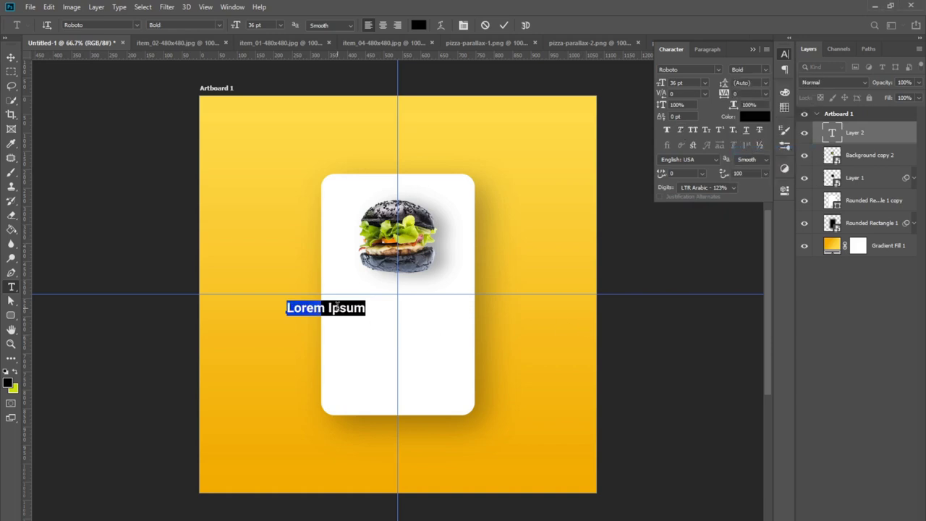
pyautogui.write('Black Gambugrer with Fishcake')
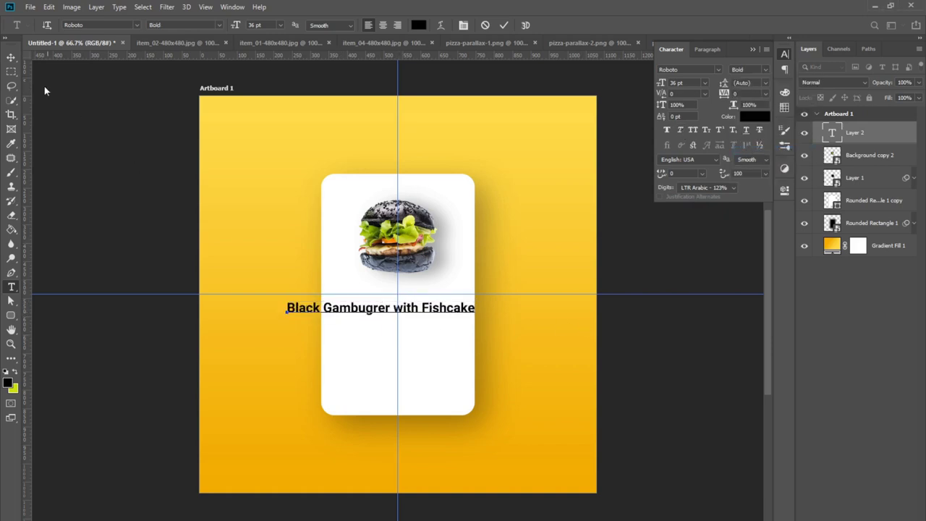
pyautogui.click(10, 57)
# Shrink the burger title to 24 pt and move it onto the centre of the card
pyautogui.click(705, 84)
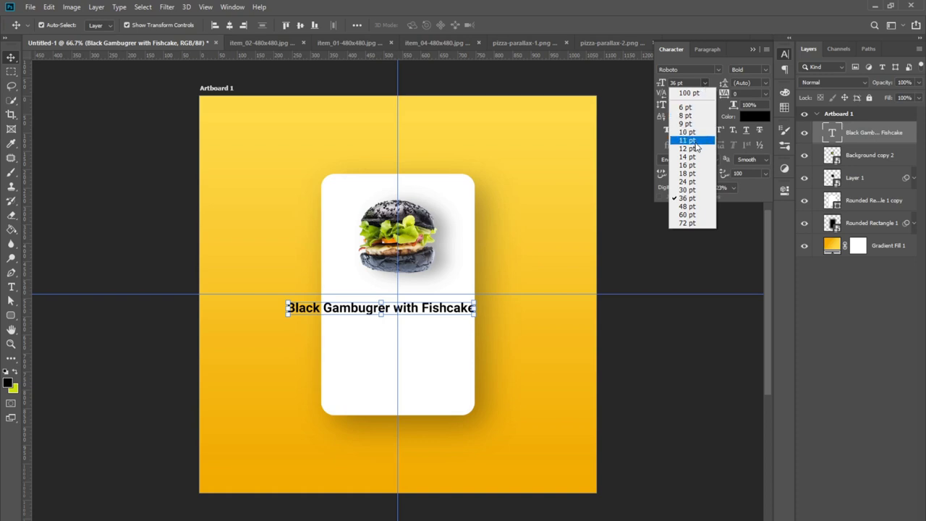
pyautogui.click(689, 181)
pyautogui.moveTo(367, 313); pyautogui.dragTo(415, 298)
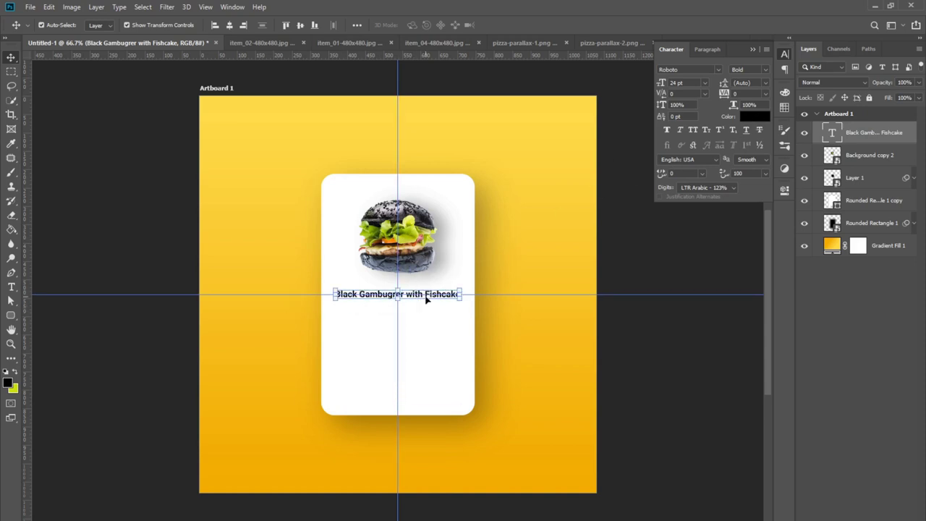
pyautogui.moveTo(427, 299); pyautogui.dragTo(426, 310)
# Split the title into centre-aligned lines 'Black Gambugrer' and 'with Fishcake', then recentre it
pyautogui.click(11, 287)
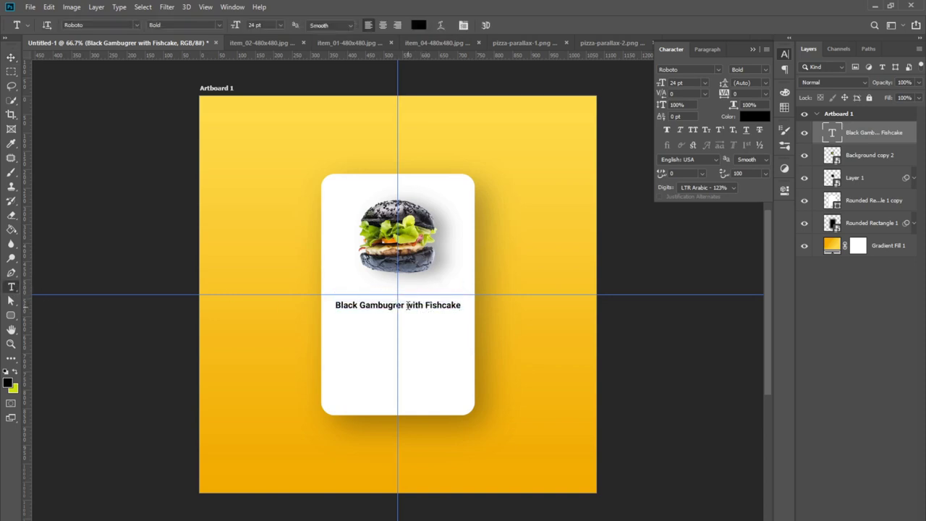
pyautogui.click(408, 305)
pyautogui.press('Return')
pyautogui.hotkey('ctrl', 'a')
pyautogui.click(708, 49)
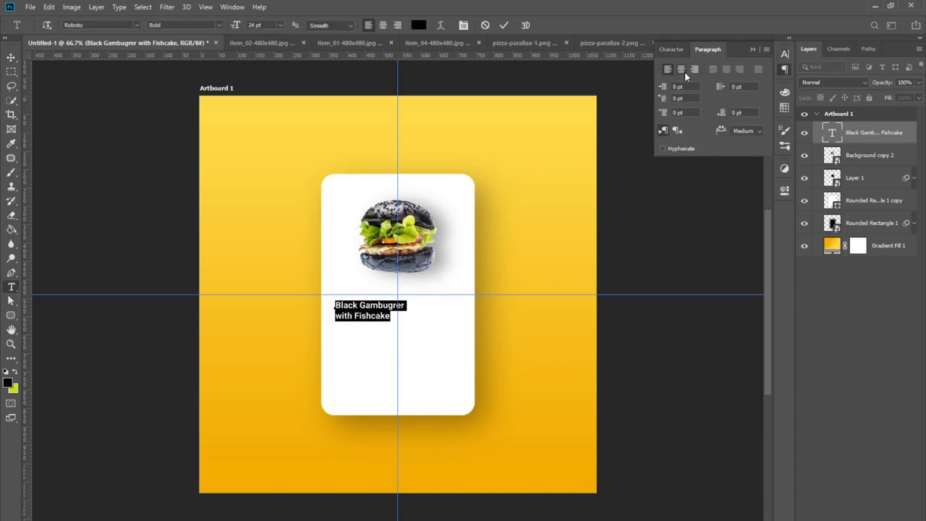
pyautogui.click(682, 69)
pyautogui.click(11, 57)
pyautogui.moveTo(355, 310)
pyautogui.mouseDown()
pyautogui.moveTo(418, 301)
pyautogui.moveTo(419, 309)
pyautogui.mouseUp()
# Enlarge the title to 36 pt and recentre it below the burger
pyautogui.click(671, 49)
pyautogui.click(705, 83)
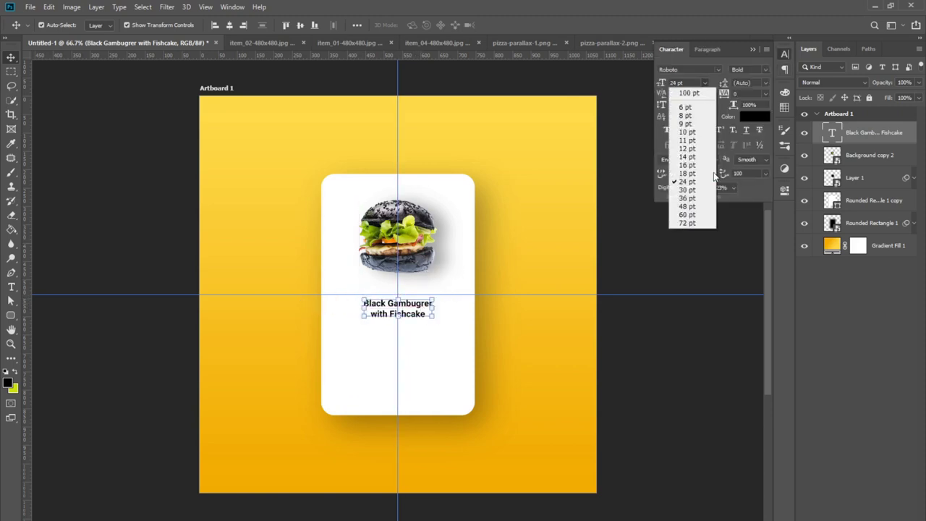
pyautogui.click(686, 197)
pyautogui.moveTo(412, 318); pyautogui.dragTo(414, 322)
# Scale Background copy 2 and Layer 1 to about 90%, then nudge the title up beneath them
pyautogui.click(874, 157)
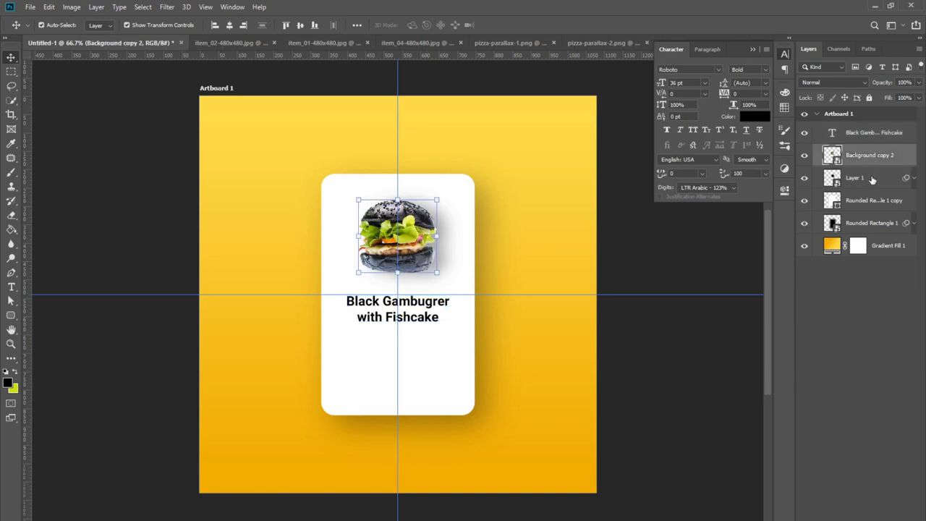
pyautogui.keyDown('shift'); pyautogui.click(870, 178); pyautogui.keyUp('shift')
pyautogui.moveTo(467, 295); pyautogui.dragTo(448, 278)
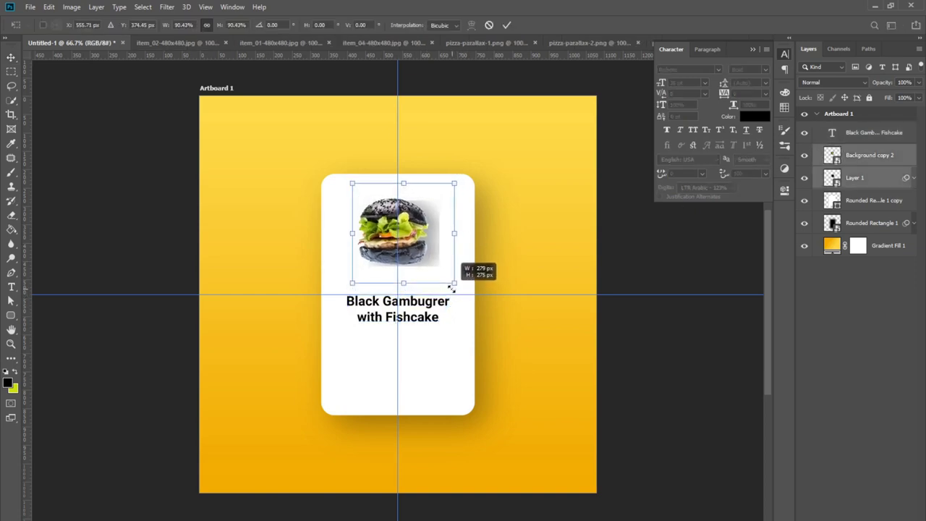
pyautogui.moveTo(406, 256); pyautogui.dragTo(413, 257)
pyautogui.press('Return')
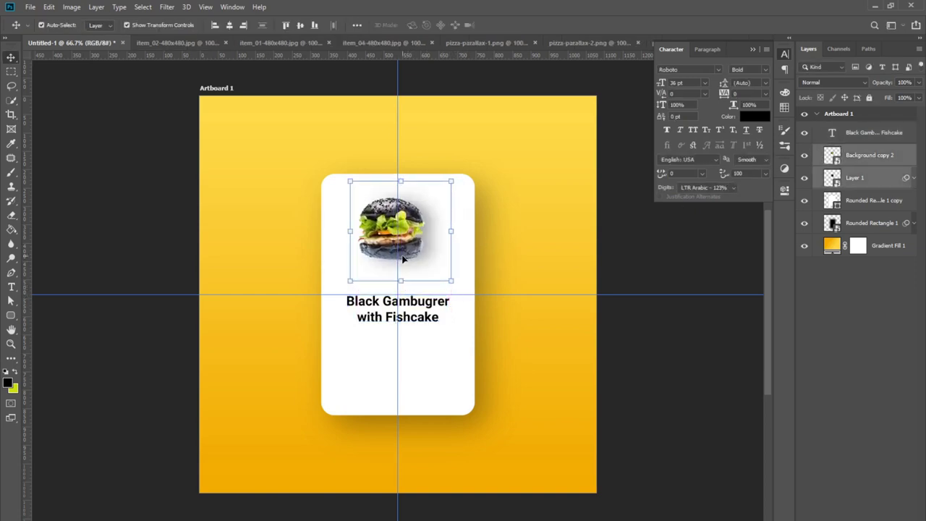
pyautogui.press('Right')
pyautogui.press('Right')
pyautogui.press('Right')
pyautogui.press('Right')
pyautogui.press('Right')
pyautogui.press('Right')
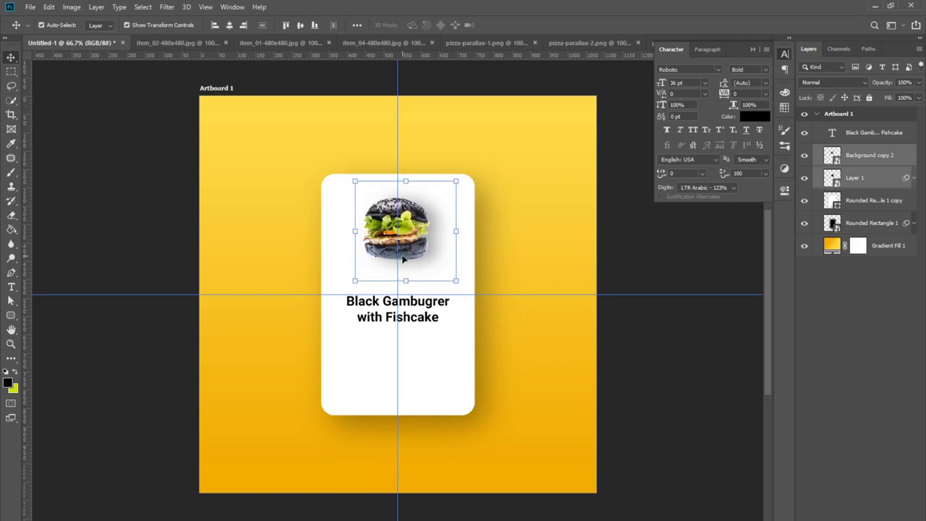
pyautogui.click(312, 337)
pyautogui.moveTo(420, 307); pyautogui.dragTo(419, 297)
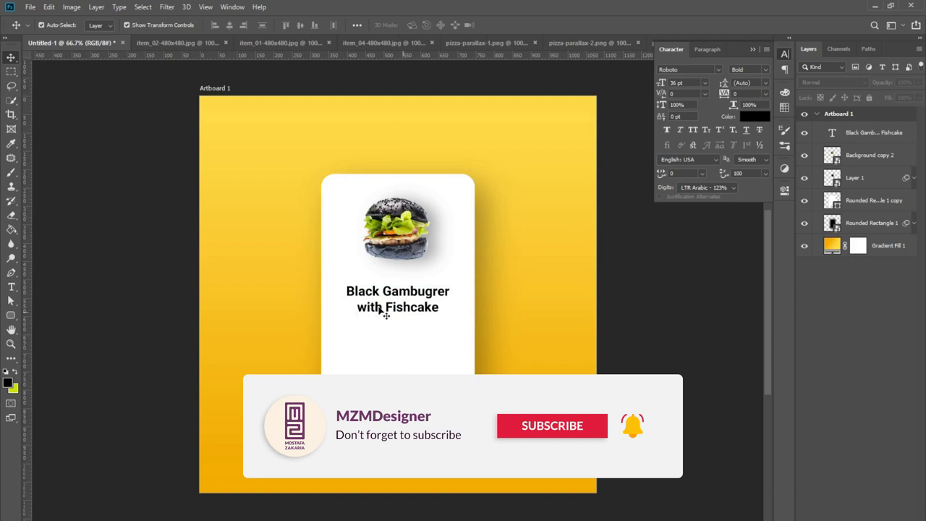
# Choose the star from the custom shapes library and draw a small star below the title
pyautogui.rightClick(12, 317)
pyautogui.click(61, 326)
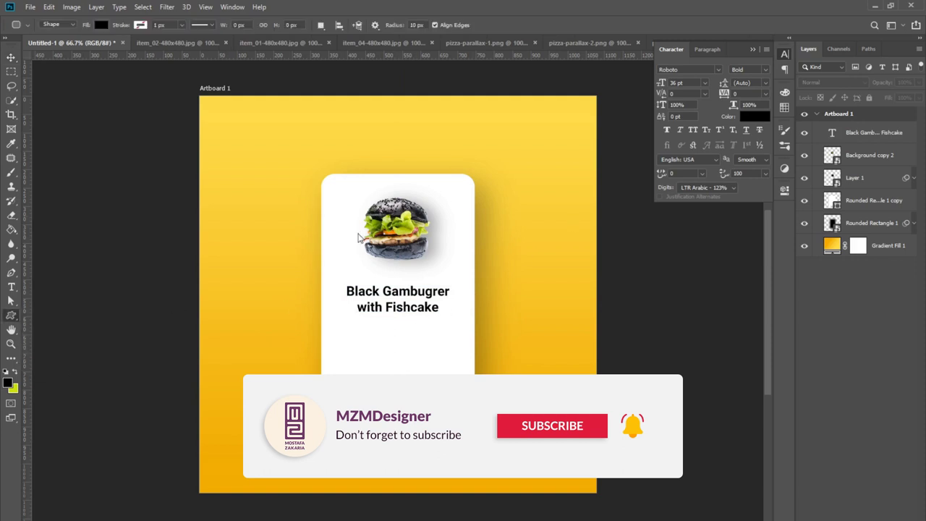
pyautogui.hotkey('shift', 'u')
pyautogui.click(423, 25)
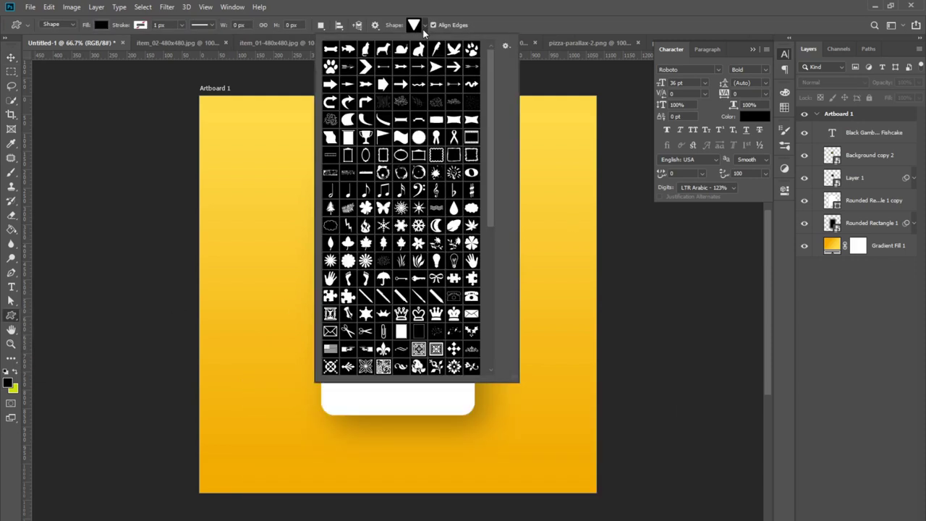
pyautogui.moveTo(487, 179); pyautogui.dragTo(483, 270)
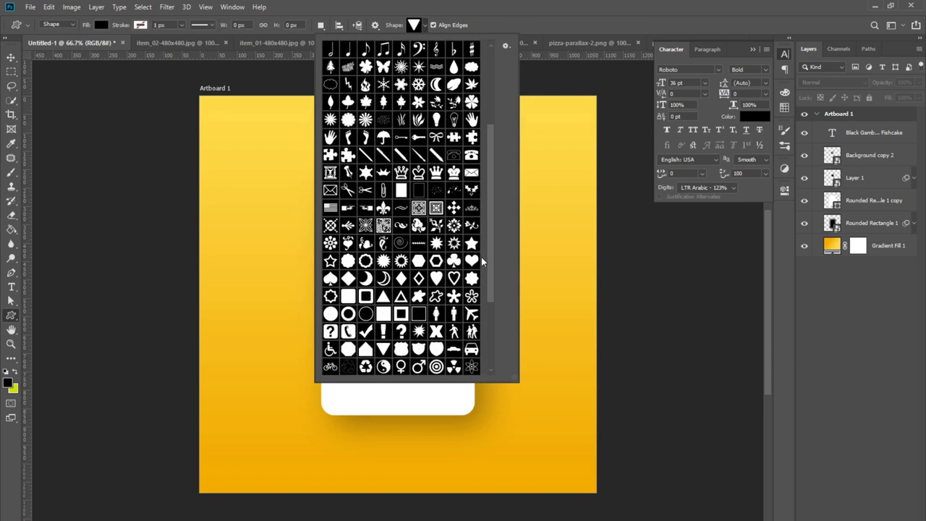
pyautogui.scroll(-2, 484, 272)
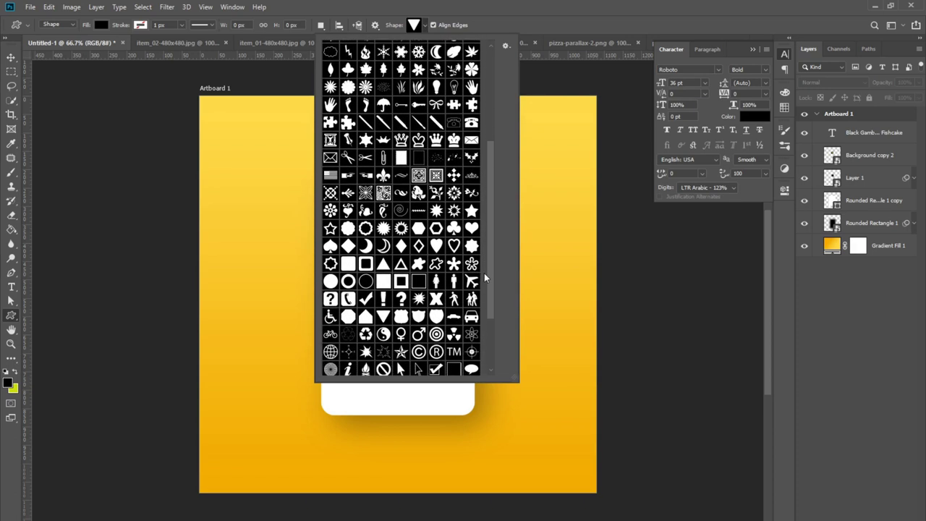
pyautogui.doubleClick(472, 216)
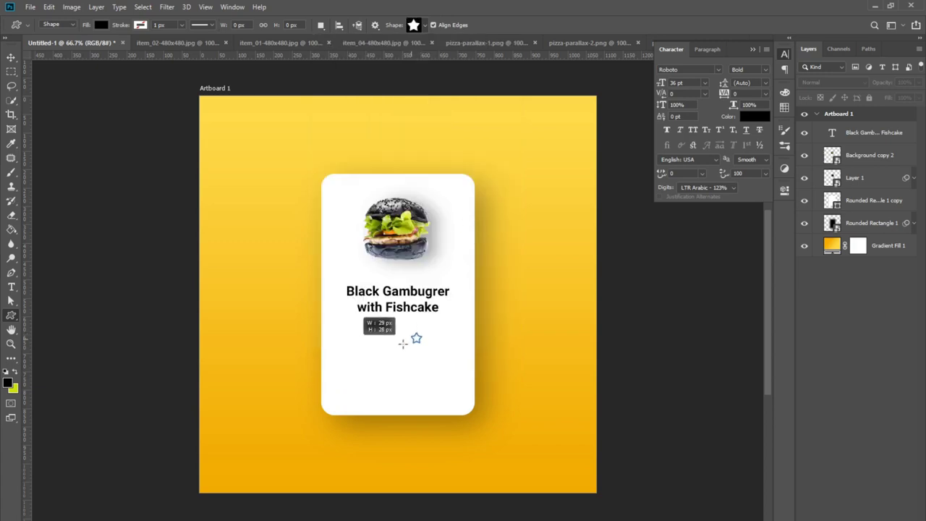
pyautogui.moveTo(413, 331); pyautogui.dragTo(422, 345)
# Shrink the star to about 70%, place it under the title, and duplicate it into a row of five
pyautogui.hotkey('ctrl', '+')
pyautogui.hotkey('ctrl', '+')
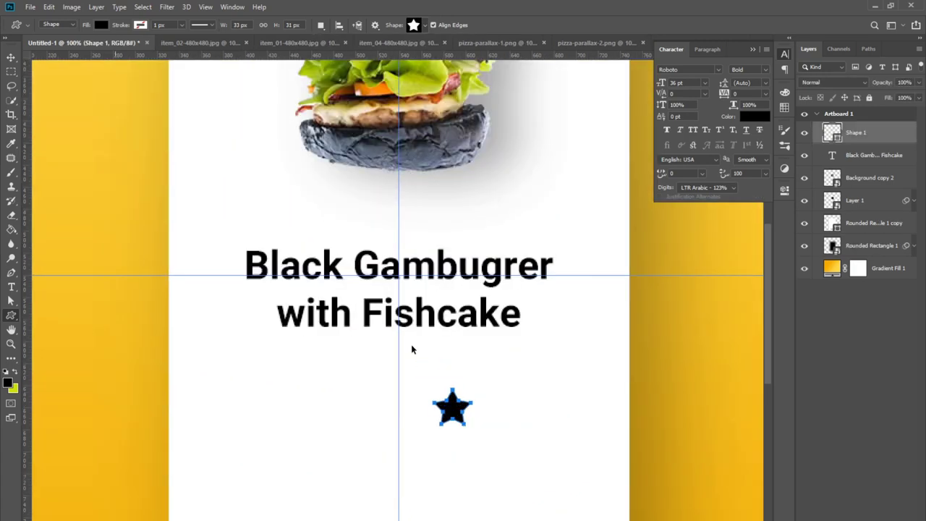
pyautogui.scroll(-2, 391, 333)
pyautogui.hotkey('ctrl', '-')
pyautogui.click(11, 58)
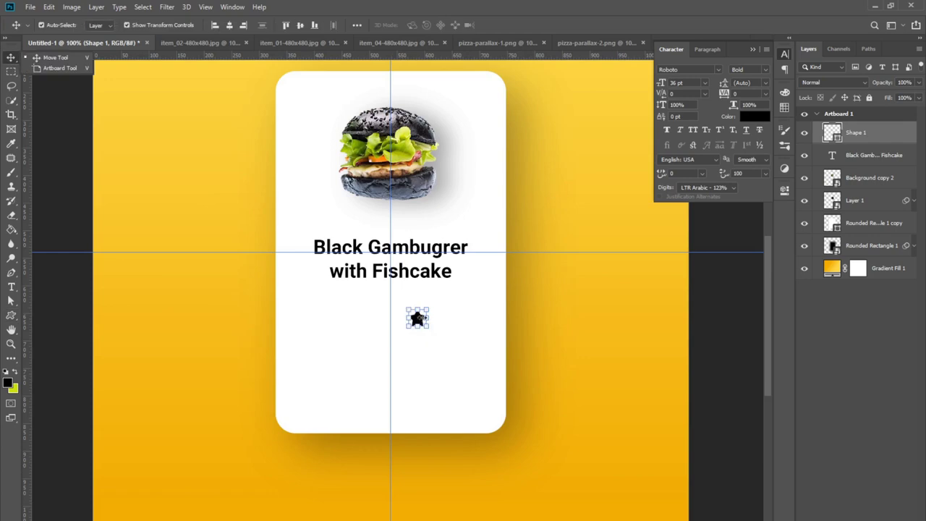
pyautogui.moveTo(417, 319); pyautogui.dragTo(435, 304)
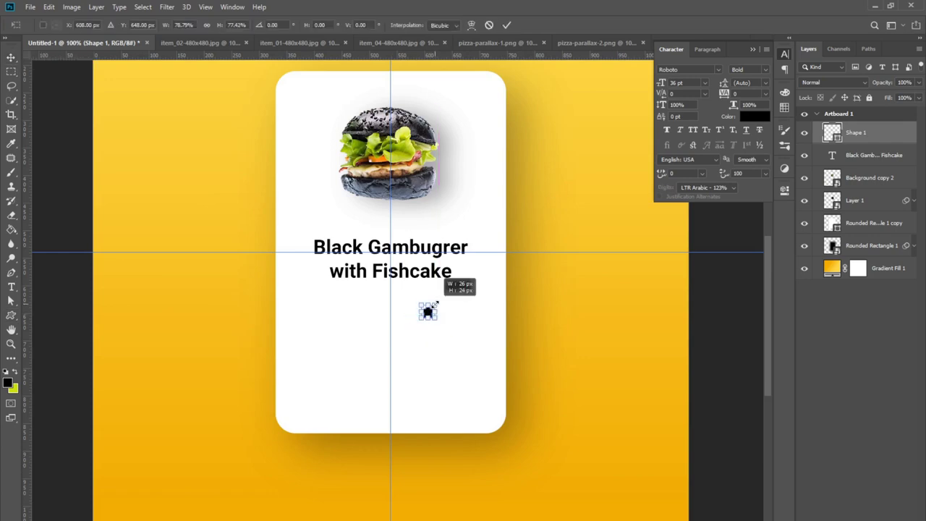
pyautogui.hotkey('ctrl', '+')
pyautogui.moveTo(466, 265); pyautogui.dragTo(435, 254)
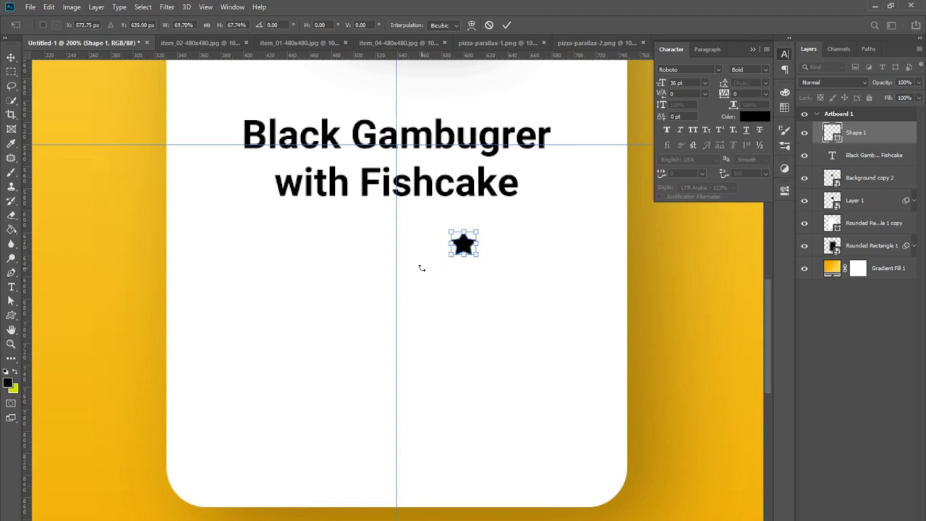
pyautogui.press('Return')
pyautogui.moveTo(463, 246); pyautogui.dragTo(328, 248)
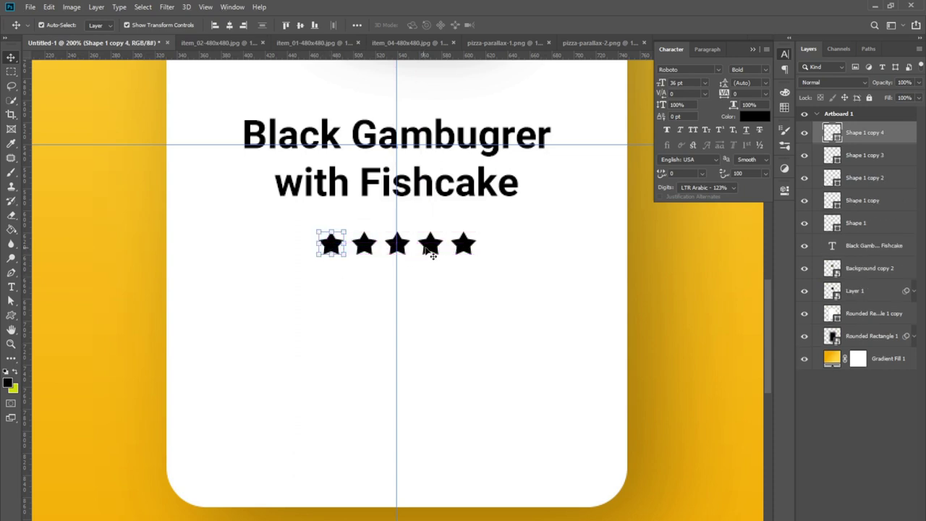
# Fill the leftmost star with yellow, starting from #fadb0a and darkening it slightly
pyautogui.click(463, 271)
pyautogui.click(809, 139)
pyautogui.doubleClick(832, 132)
pyautogui.moveTo(757, 416); pyautogui.dragTo(756, 408)
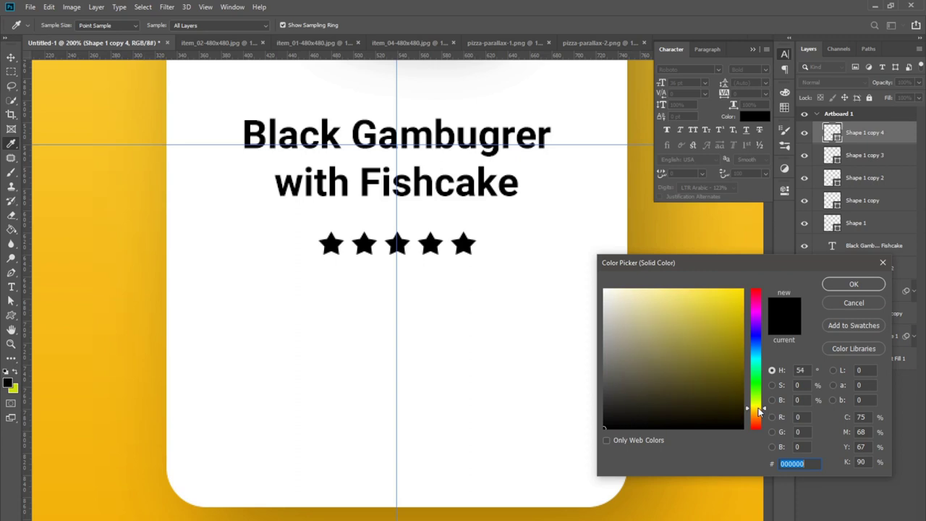
pyautogui.moveTo(722, 369); pyautogui.dragTo(741, 315)
pyautogui.write('fadb0a')
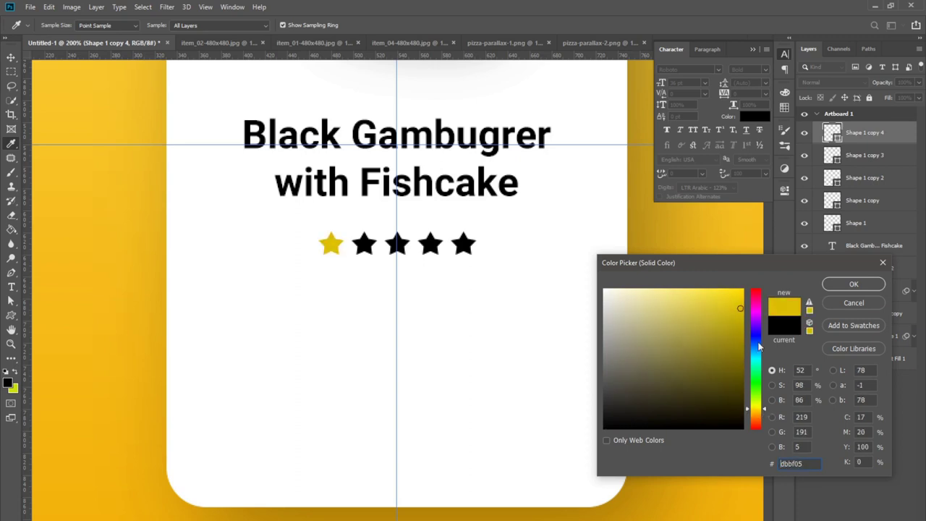
pyautogui.moveTo(740, 294); pyautogui.dragTo(742, 303)
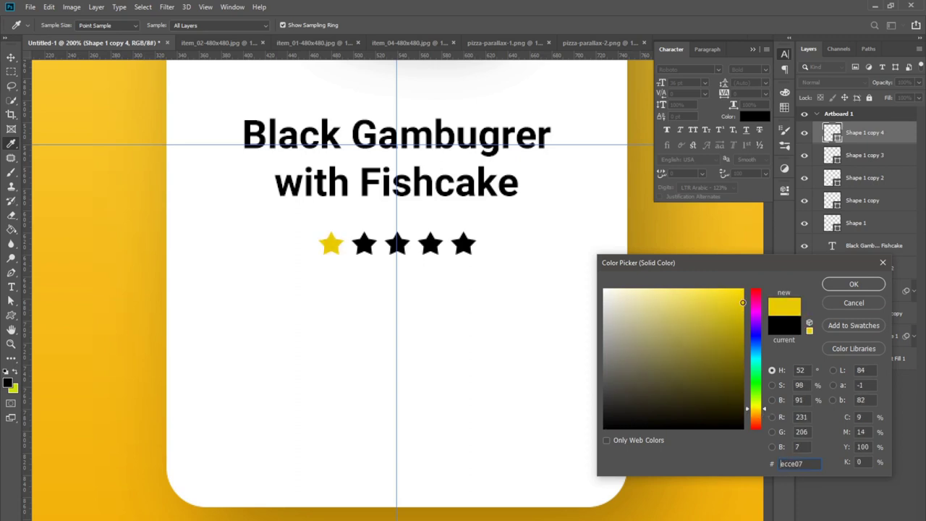
pyautogui.click(837, 287)
# Give the second star the same yellow sampled from the first star
pyautogui.press('v')
pyautogui.click(364, 245)
pyautogui.doubleClick(841, 162)
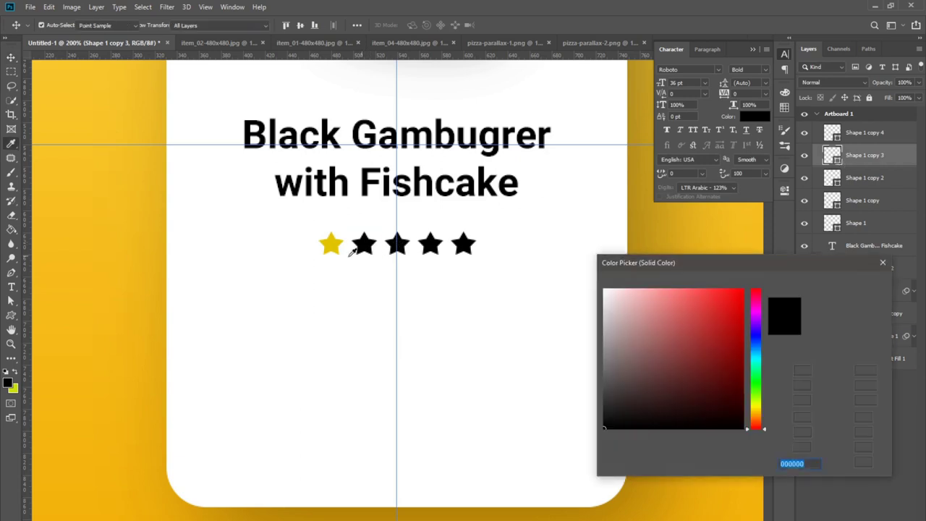
pyautogui.hotkey('ctrl', 'v')
pyautogui.click(848, 286)
pyautogui.click(828, 181)
# Apply the sampled yellow to the third and fourth stars as well
pyautogui.doubleClick(832, 177)
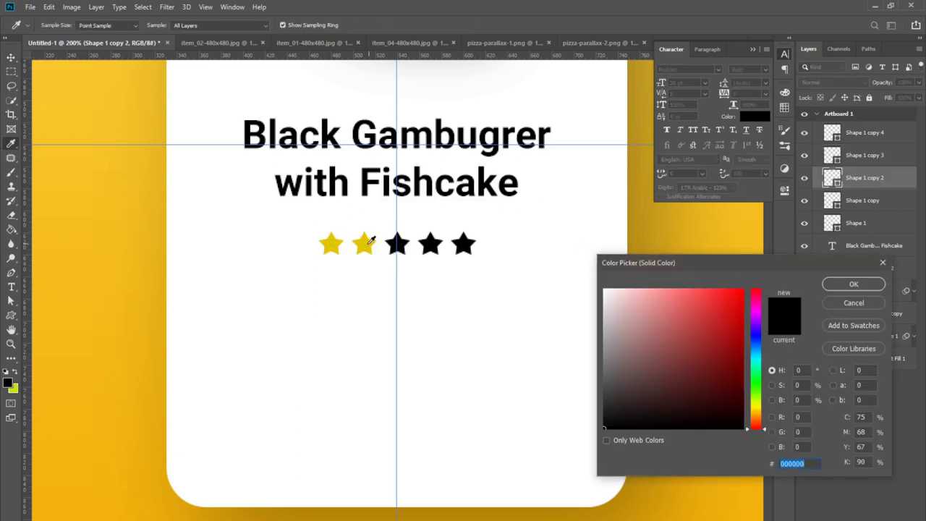
pyautogui.hotkey('ctrl', 'v')
pyautogui.click(843, 288)
pyautogui.click(832, 201)
pyautogui.doubleClick(832, 201)
pyautogui.hotkey('ctrl', 'v')
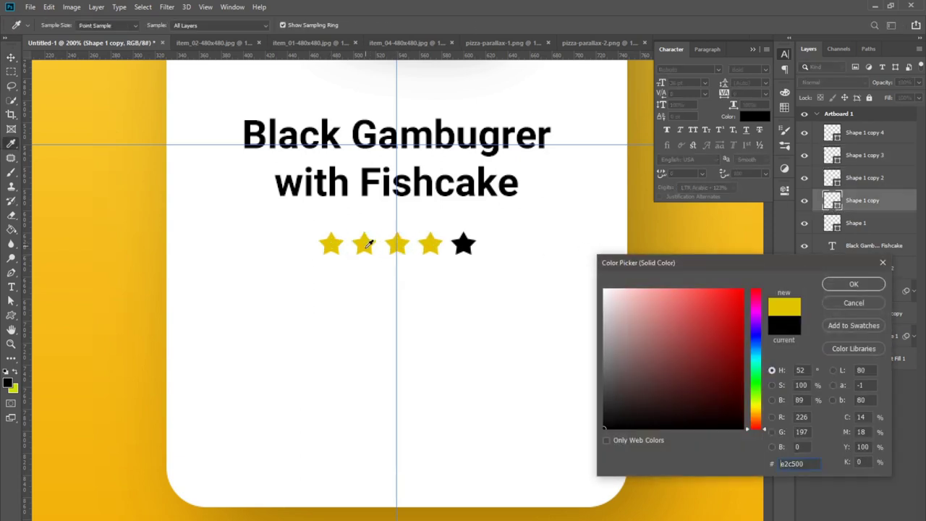
pyautogui.click(844, 288)
pyautogui.click(863, 226)
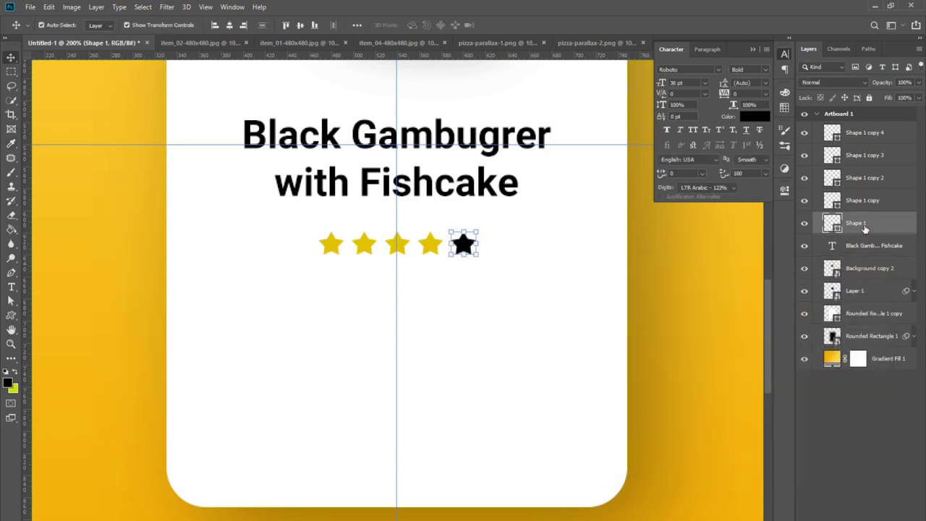
# Set the fifth star's fill to None so only its outline remains
pyautogui.click(11, 315)
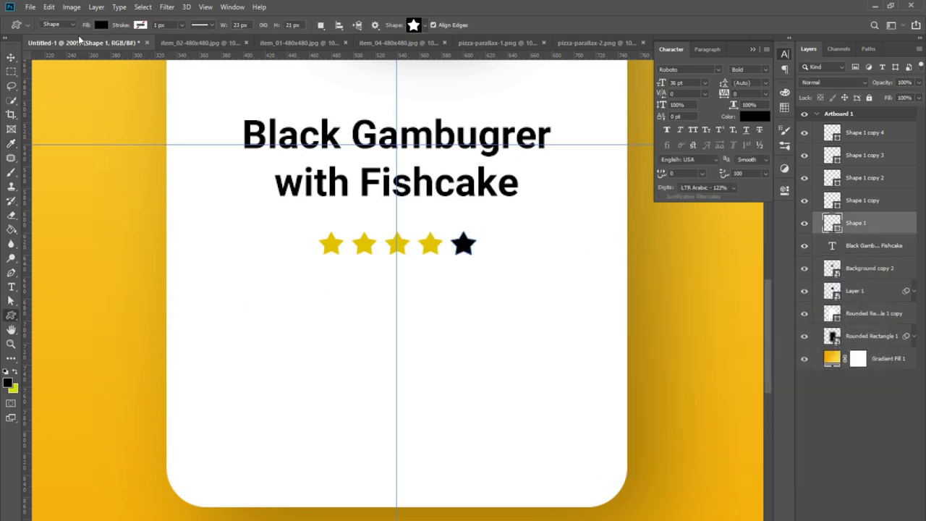
pyautogui.click(100, 25)
pyautogui.click(148, 26)
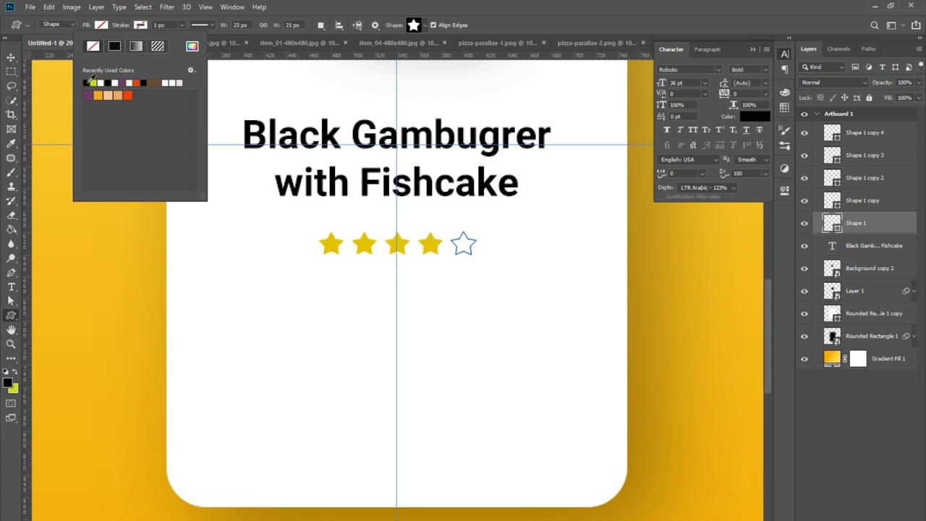
pyautogui.press('v')
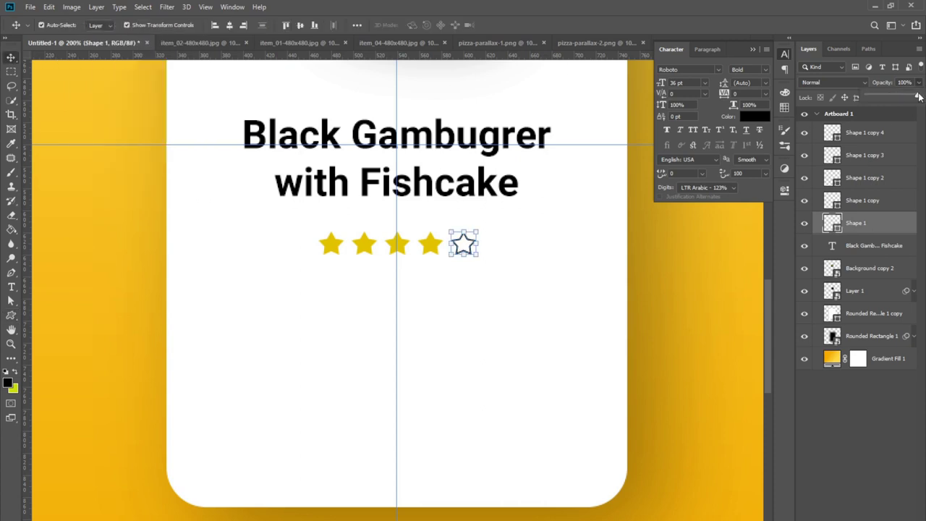
# Group the five star layers together into Group 1
pyautogui.click(660, 304)
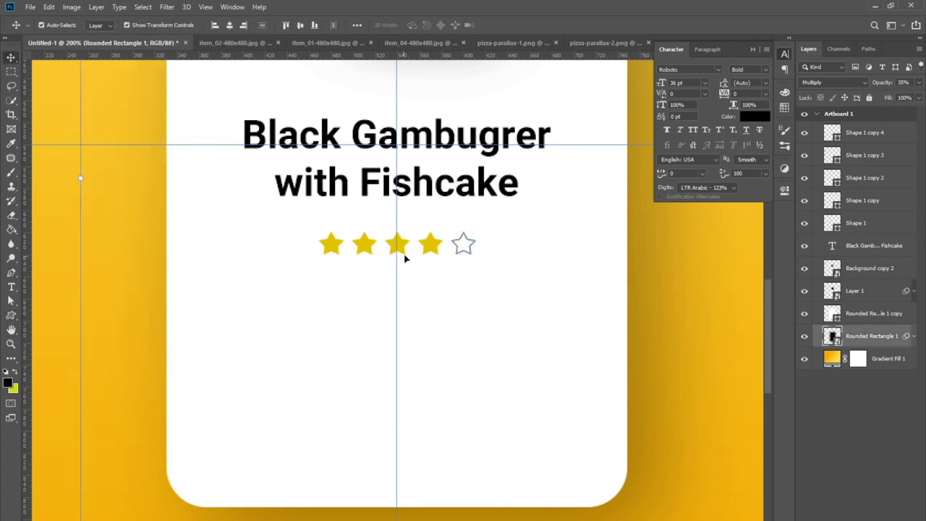
pyautogui.hotkey('ctrl', '-')
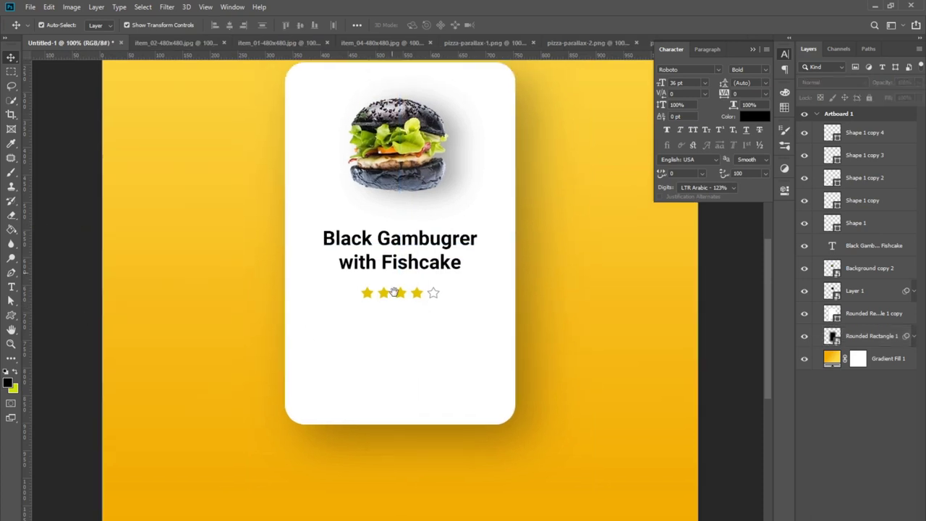
pyautogui.click(861, 132)
pyautogui.keyDown('shift'); pyautogui.click(857, 223); pyautogui.keyUp('shift')
pyautogui.hotkey('ctrl', 'g')
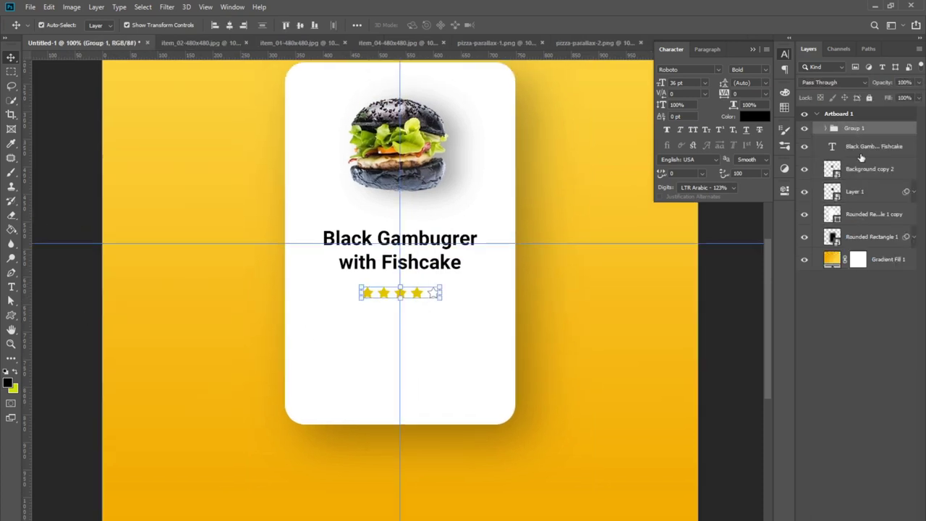
pyautogui.click(64, 357)
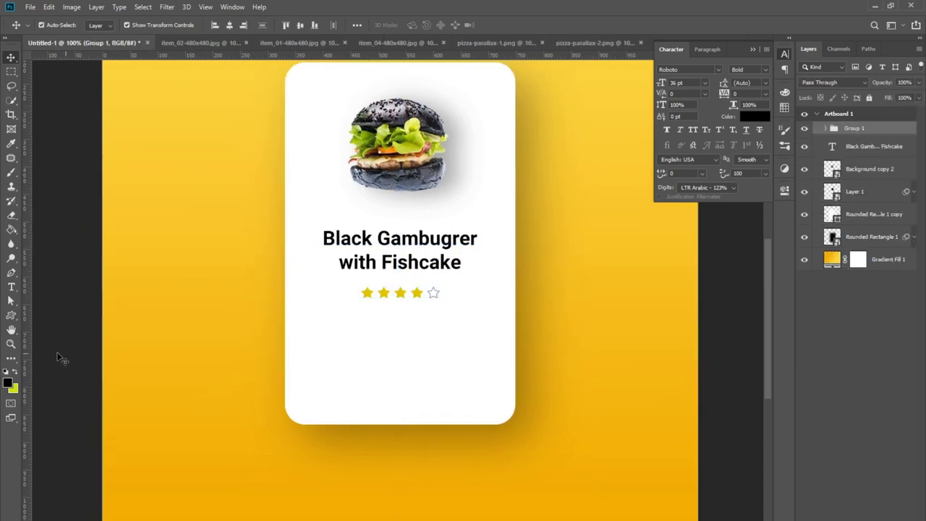
# Paste the description into a text box below the stars and set it to 18 pt Regular
pyautogui.click(11, 287)
pyautogui.moveTo(316, 309); pyautogui.dragTo(497, 345)
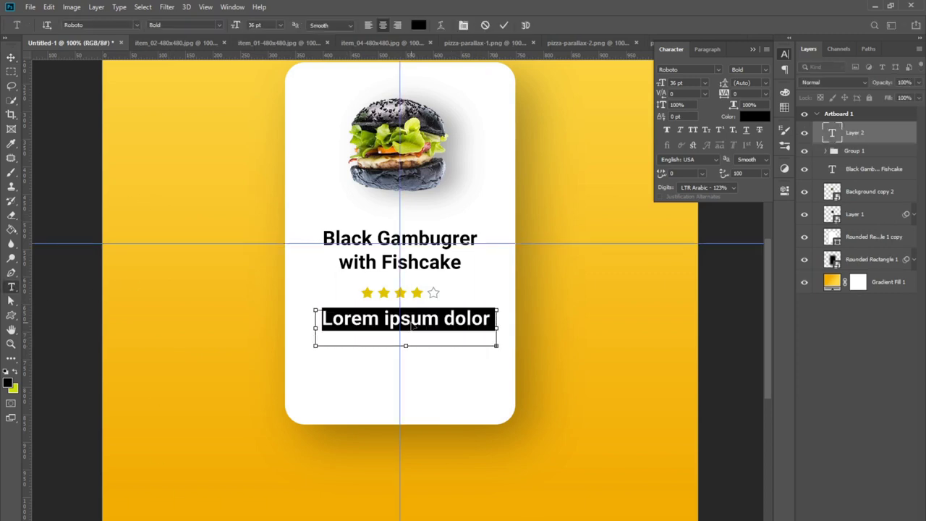
pyautogui.write('Sed ut perspiciatis unde omnis iste natus error sit voluptatem ...')
pyautogui.hotkey('ctrl', 'a')
pyautogui.click(705, 83)
pyautogui.click(698, 171)
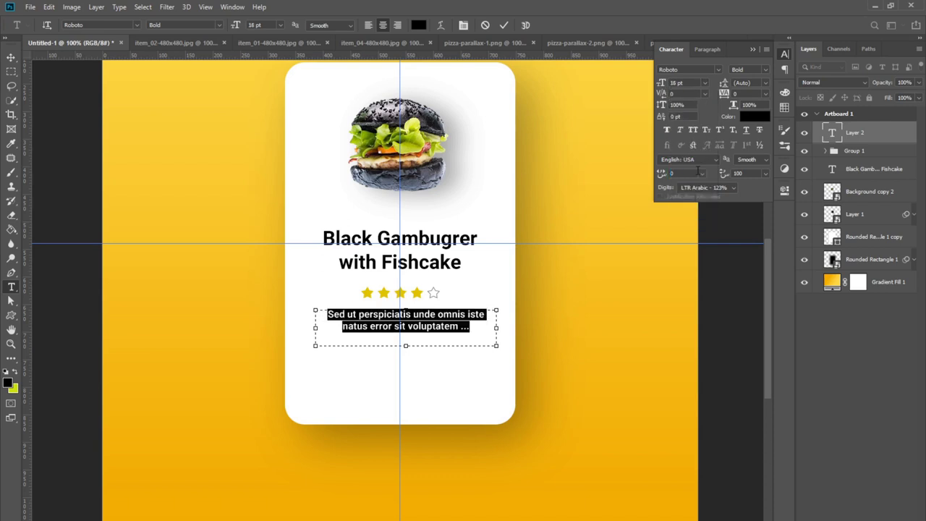
pyautogui.click(763, 71)
pyautogui.click(753, 114)
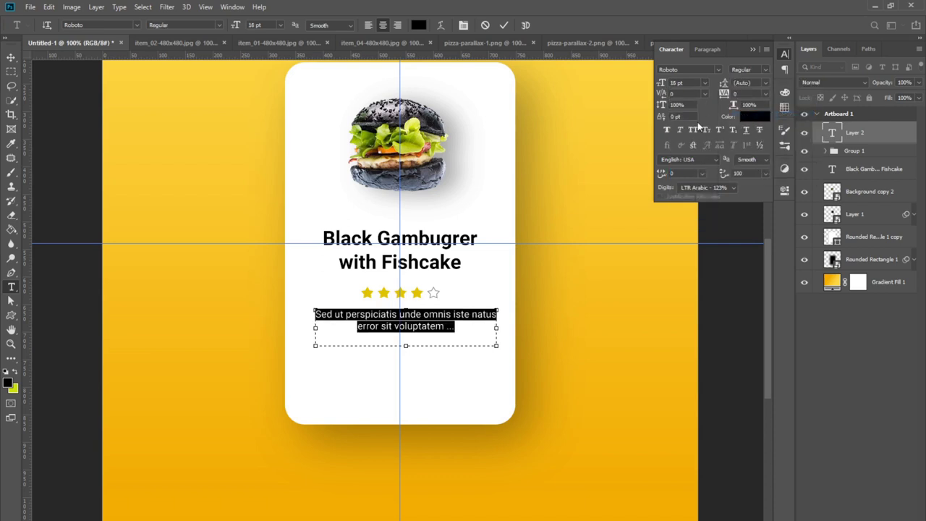
# Shorten the text box to two lines and lower the description's opacity to 70%
pyautogui.moveTo(407, 346); pyautogui.dragTo(419, 326)
pyautogui.click(10, 58)
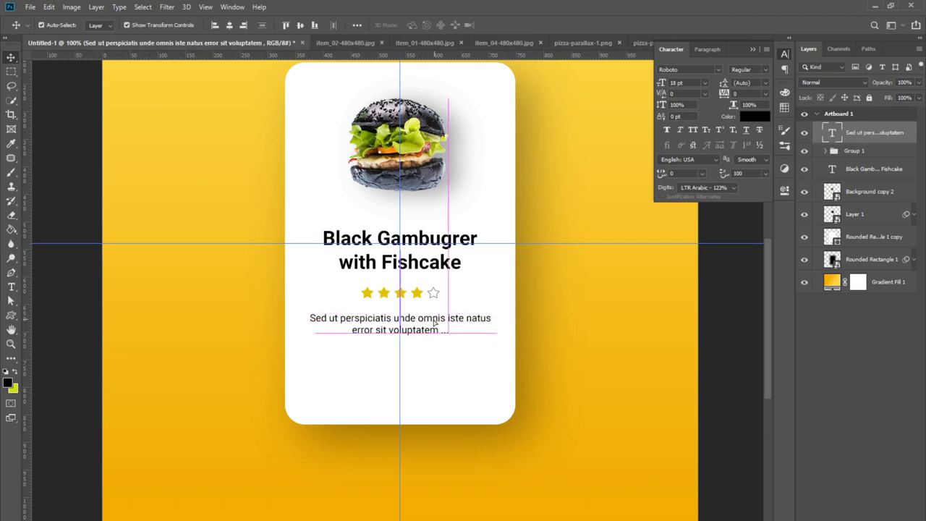
pyautogui.moveTo(888, 102); pyautogui.dragTo(897, 101)
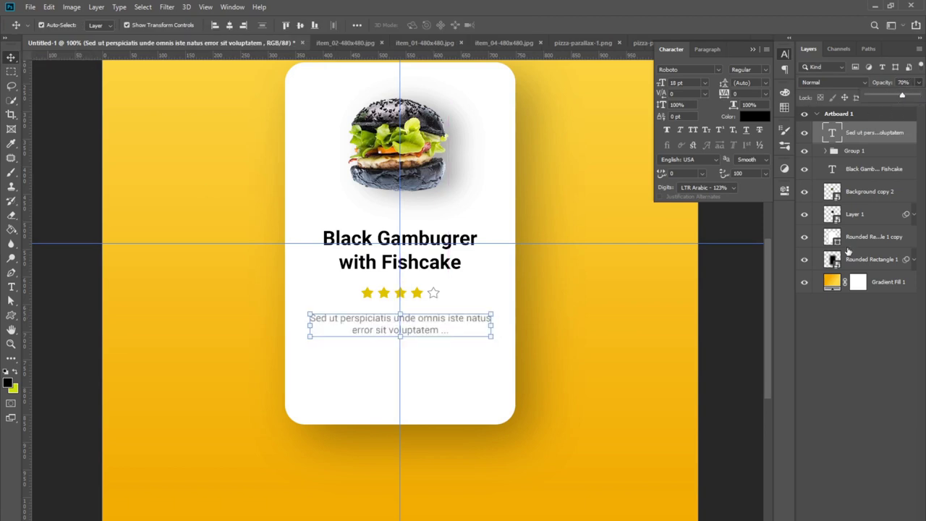
pyautogui.click(844, 359)
pyautogui.click(11, 287)
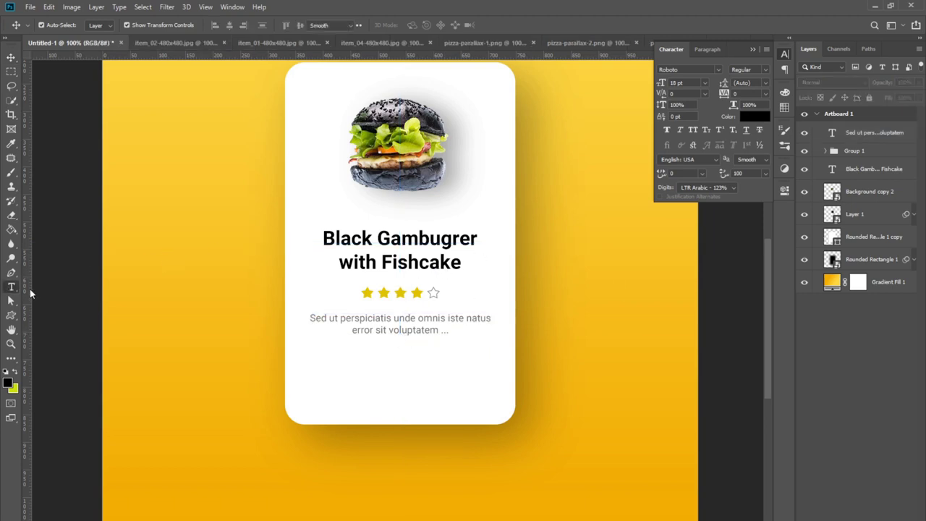
# Add a '$24.99' price in Roboto Black 48 pt, centred beneath the description
pyautogui.click(400, 355)
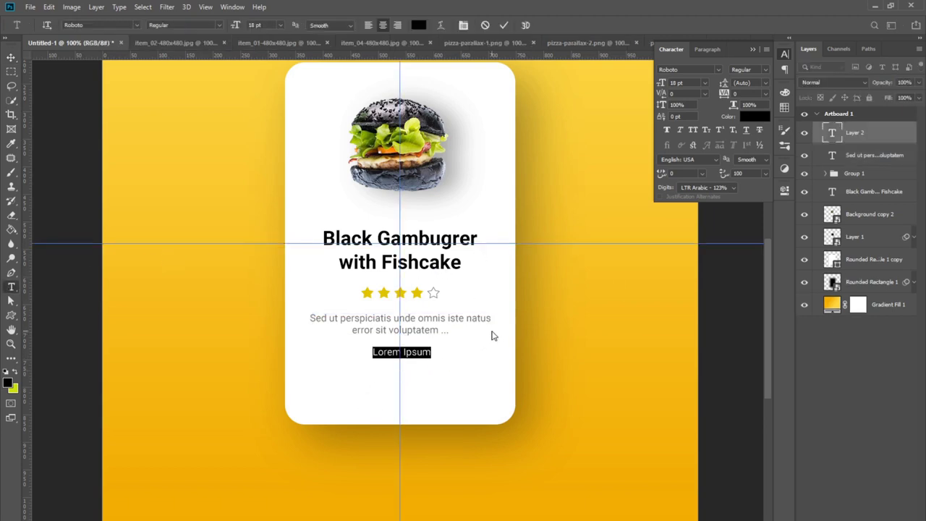
pyautogui.write('$24.99')
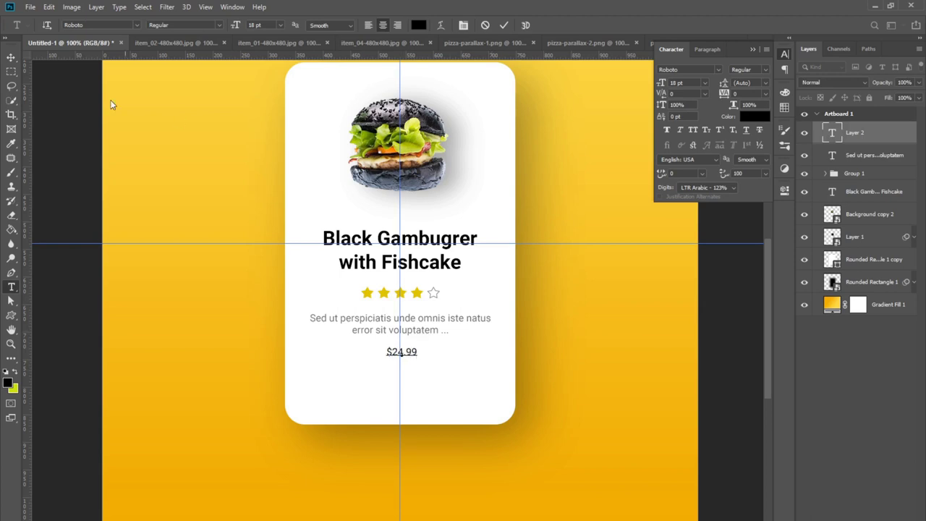
pyautogui.hotkey('ctrl', 'Return')
pyautogui.press('v')
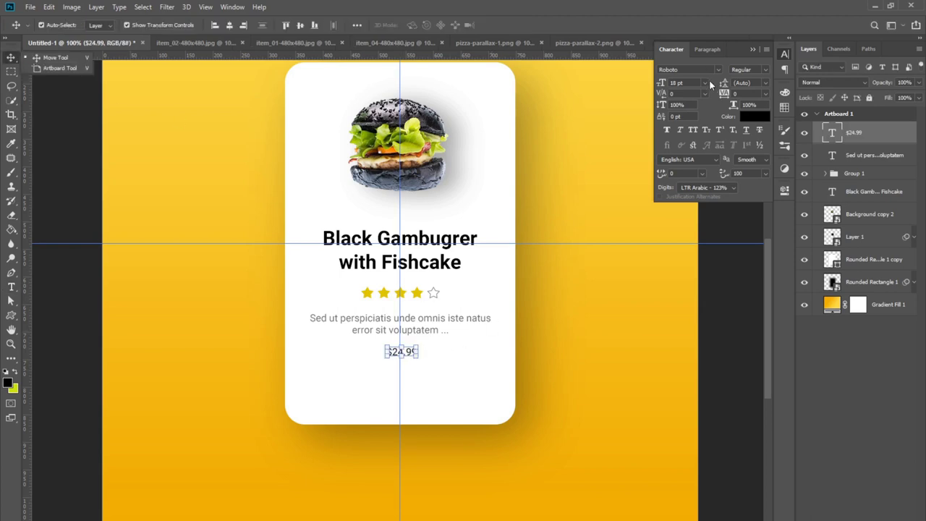
pyautogui.click(707, 83)
pyautogui.click(693, 200)
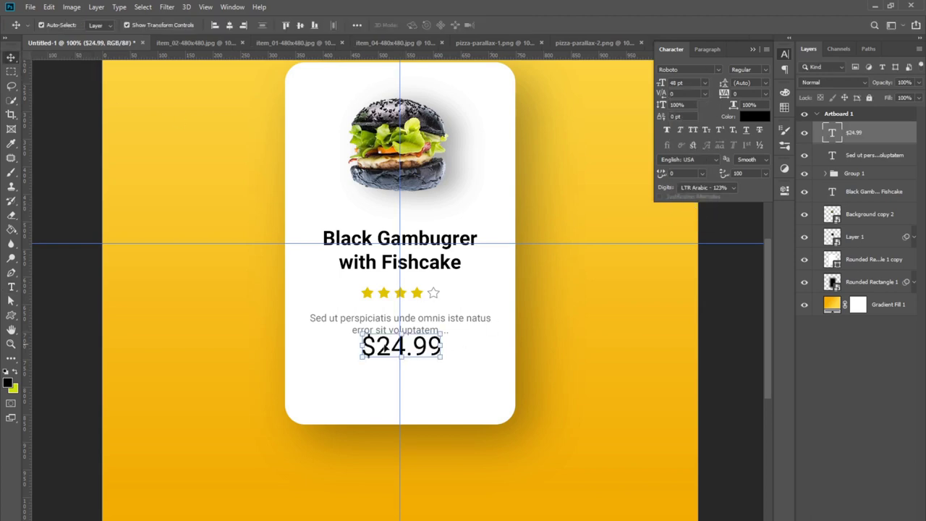
pyautogui.moveTo(384, 348); pyautogui.dragTo(380, 367)
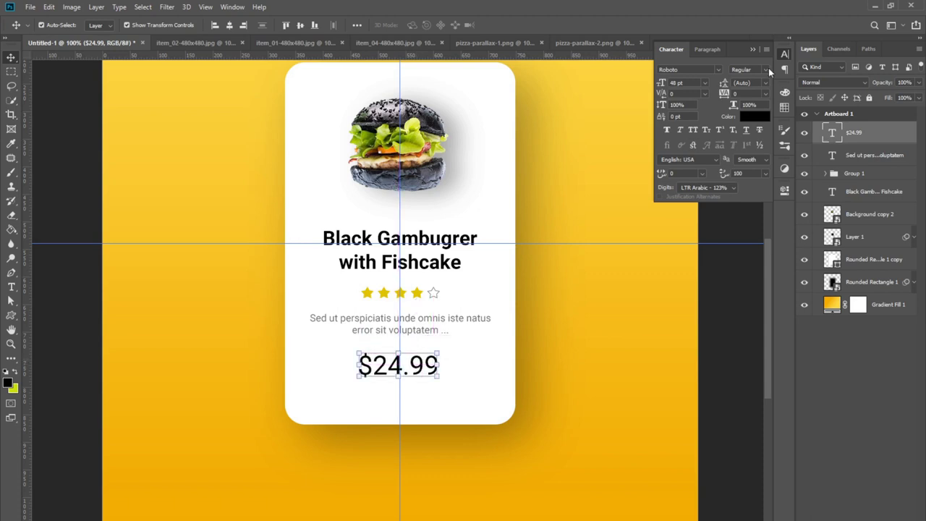
pyautogui.click(770, 70)
pyautogui.click(745, 171)
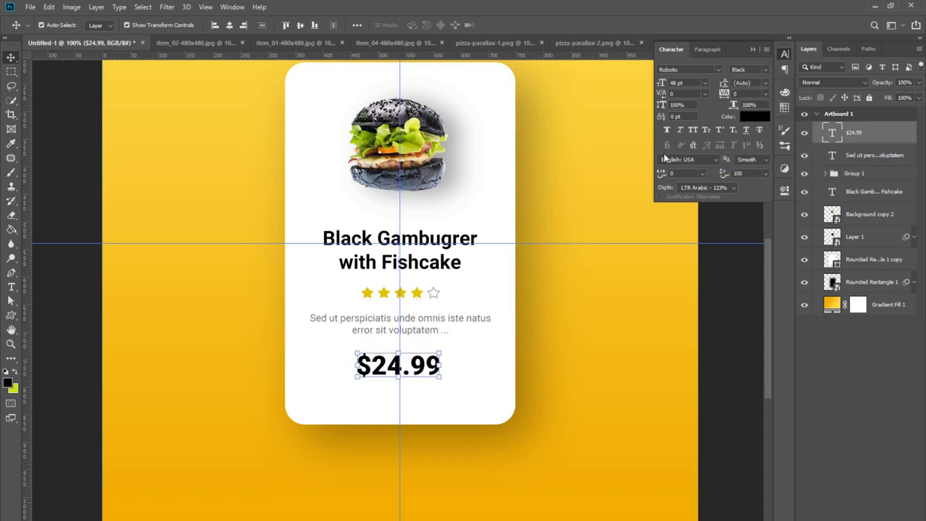
pyautogui.moveTo(423, 369); pyautogui.dragTo(425, 369)
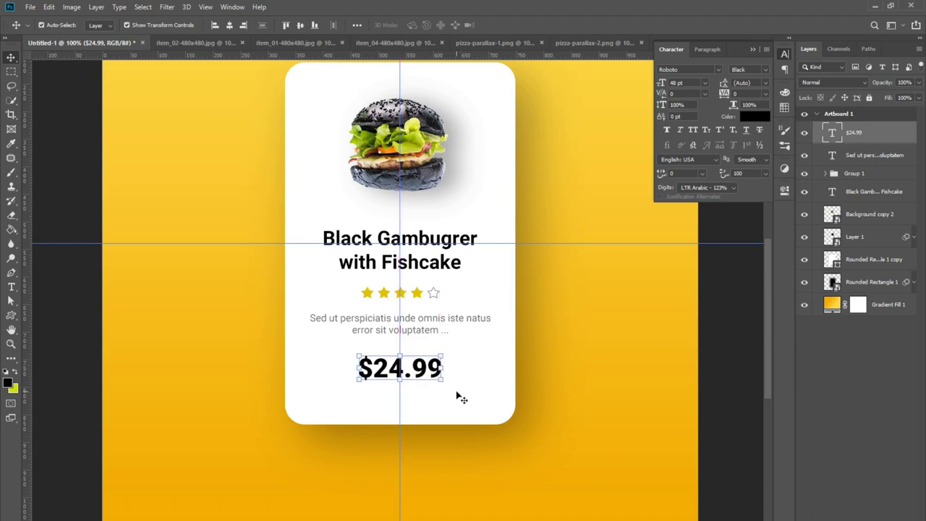
pyautogui.hotkey('ctrl', '-')
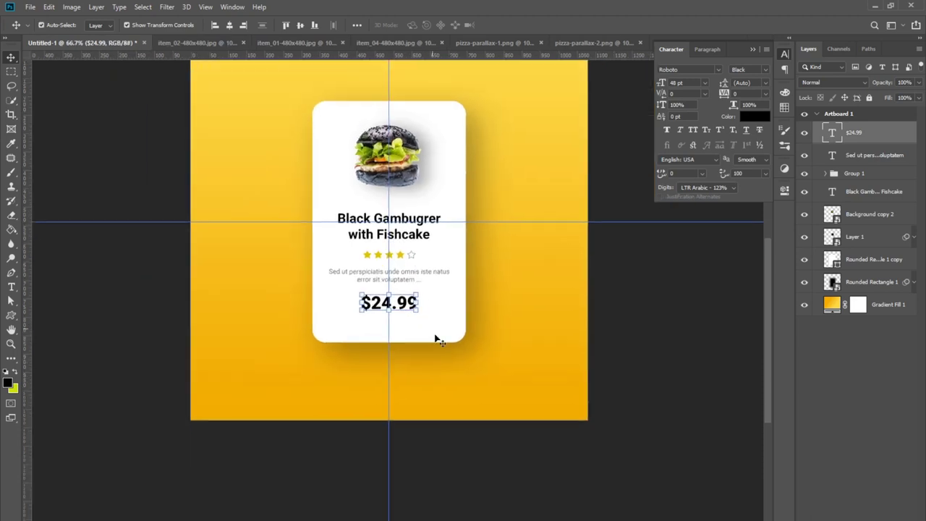
# Drag the white card's bottom edge lower and stretch Rounded Rectangle 1's shadow to match
pyautogui.click(389, 340)
pyautogui.moveTo(389, 342); pyautogui.dragTo(390, 367)
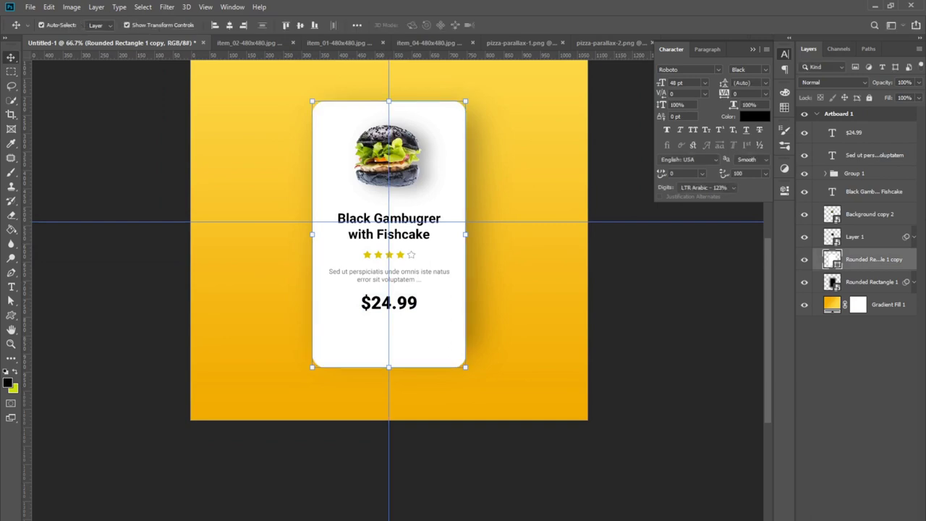
pyautogui.click(866, 283)
pyautogui.moveTo(402, 393); pyautogui.dragTo(395, 369)
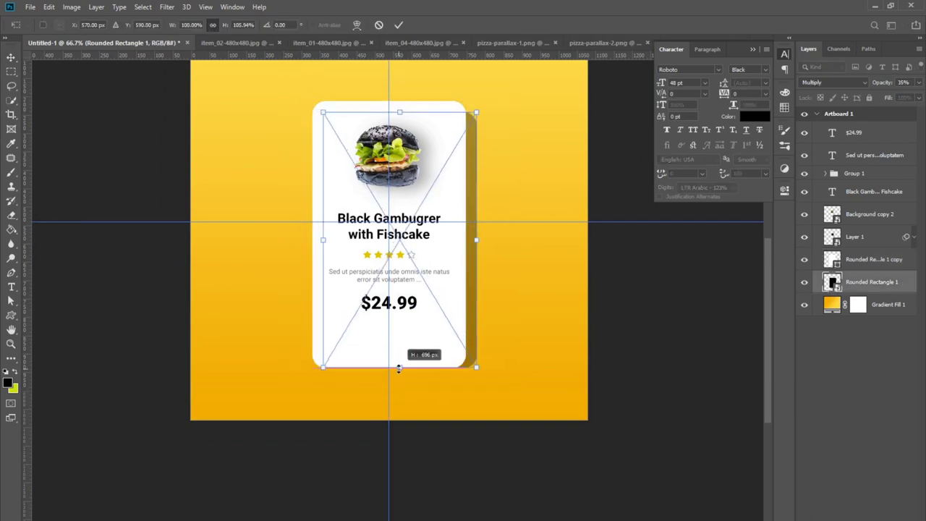
pyautogui.press('Return')
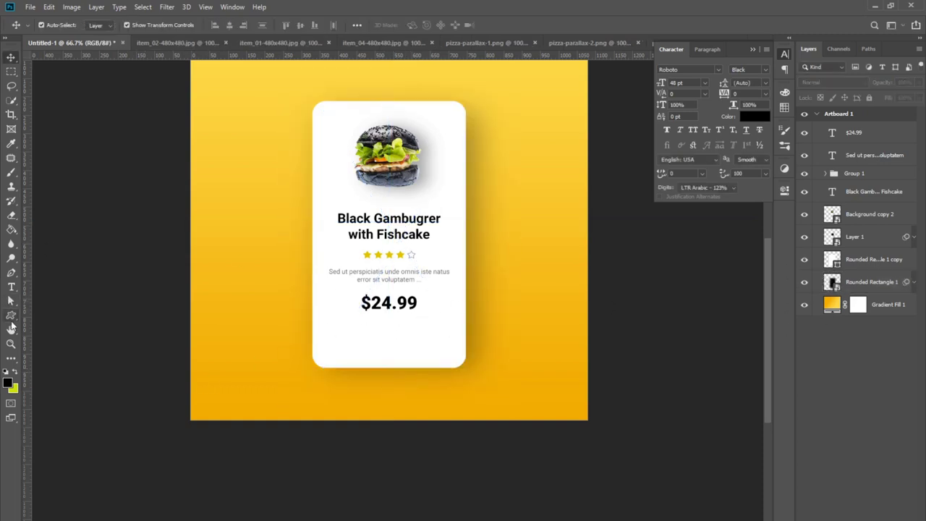
pyautogui.click(11, 317)
pyautogui.click(58, 314)
# Draw a pill-shaped rectangle below the price, filled with the artboard's yellow (#f5b30b)
pyautogui.moveTo(420, 327); pyautogui.dragTo(351, 352)
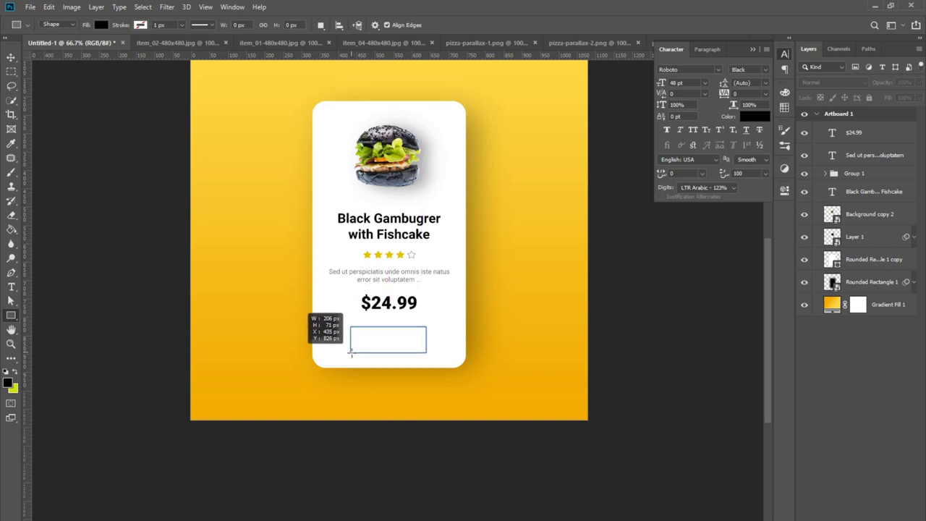
pyautogui.moveTo(351, 353); pyautogui.dragTo(353, 348)
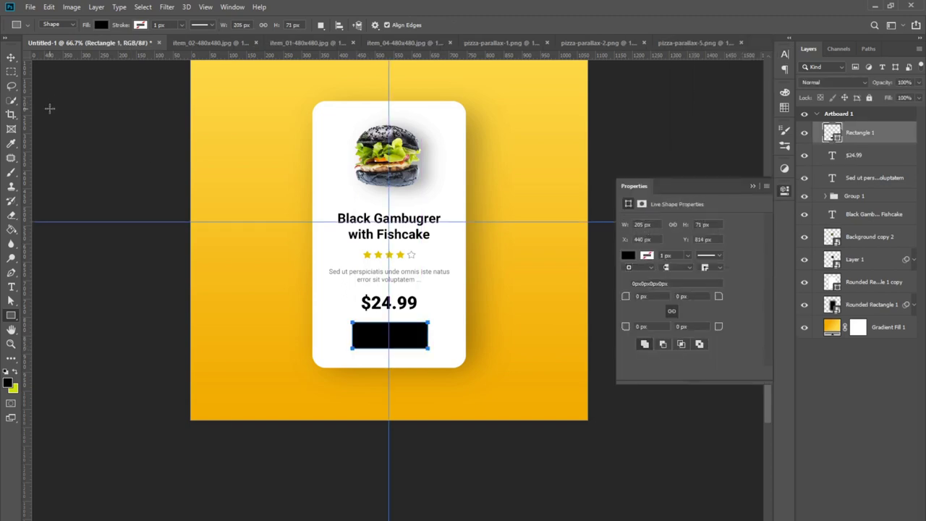
pyautogui.moveTo(633, 298); pyautogui.dragTo(711, 289)
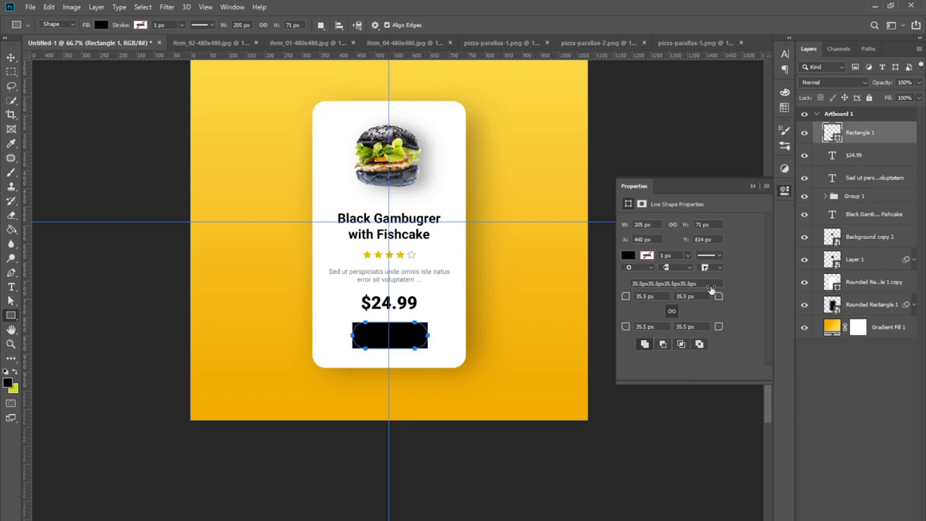
pyautogui.click(628, 257)
pyautogui.click(736, 278)
pyautogui.click(235, 360)
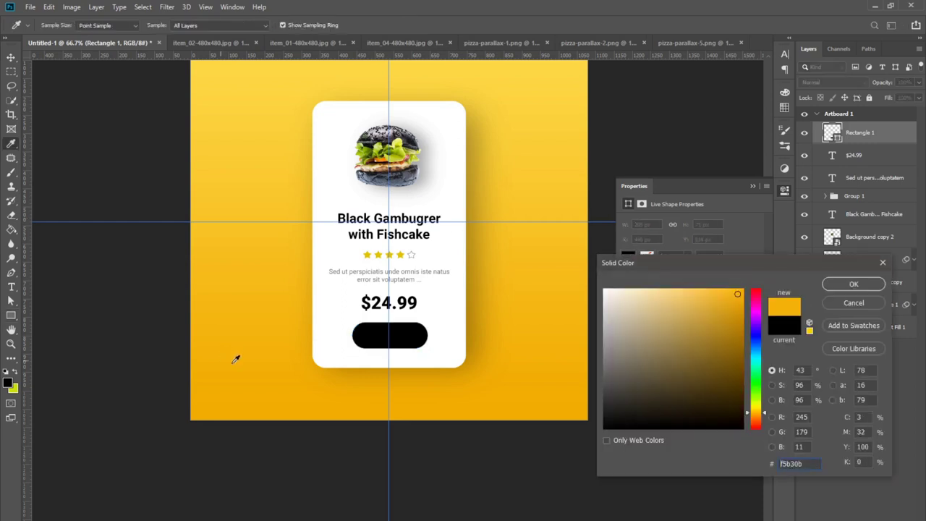
pyautogui.click(838, 285)
# Widen the button evenly on both sides to about 275 px
pyautogui.click(12, 57)
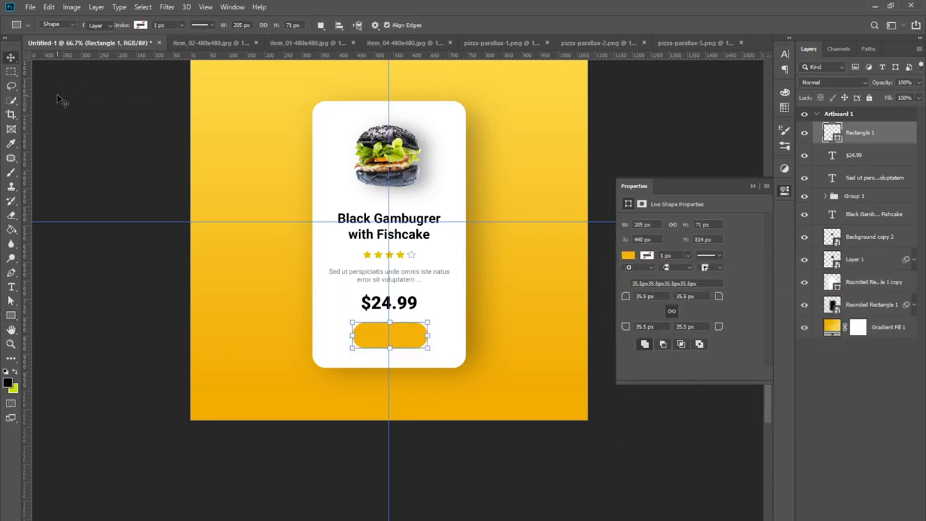
pyautogui.click(409, 337)
pyautogui.hotkey('ctrl', 't')
pyautogui.moveTo(428, 335); pyautogui.dragTo(443, 339)
pyautogui.click(507, 25)
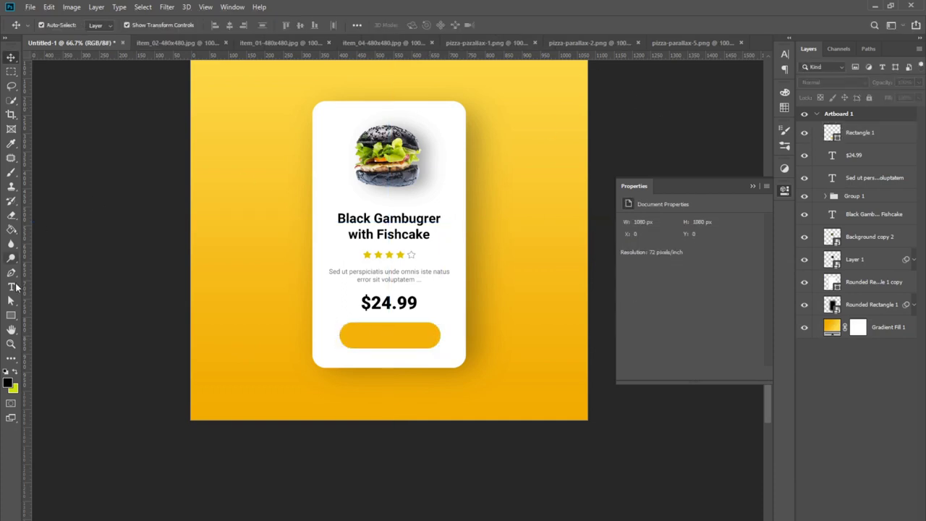
# Type an 'Add to cart' label in Roboto Medium at 16 pt
pyautogui.press('t')
pyautogui.click(264, 258)
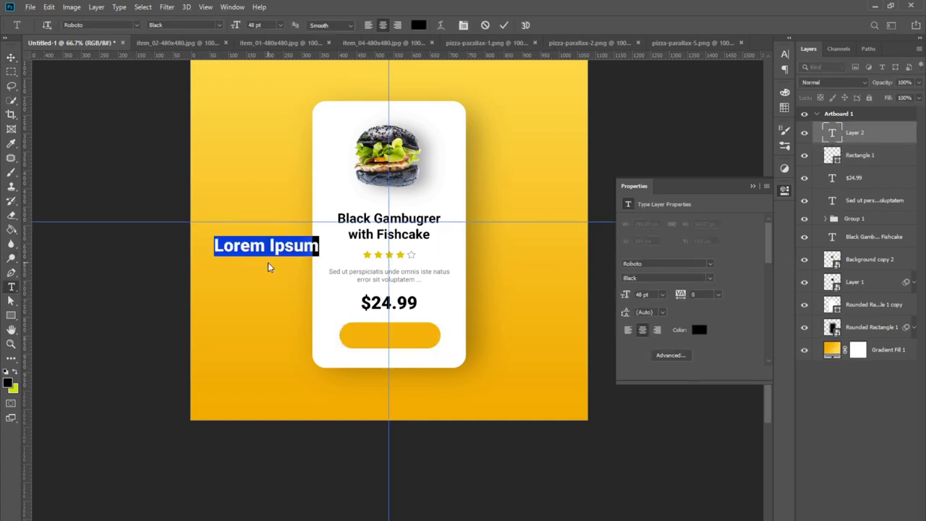
pyautogui.write('Add to ')
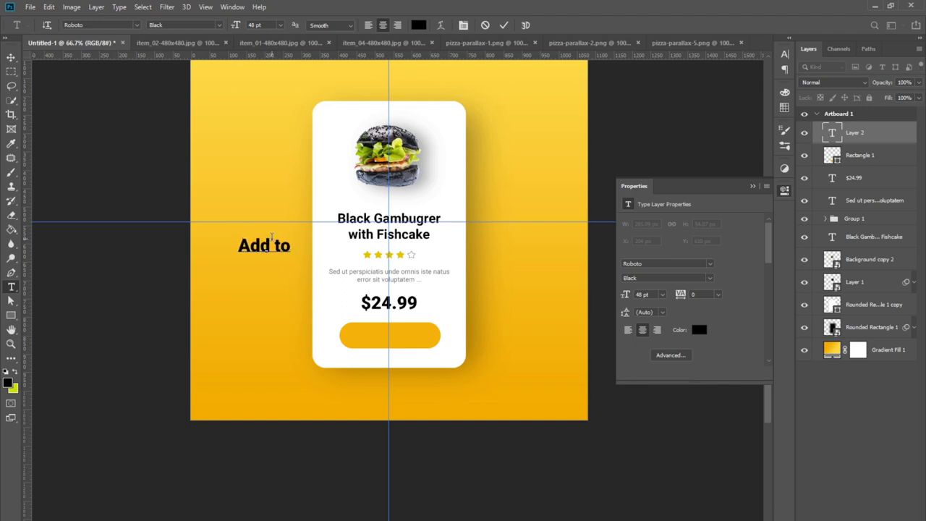
pyautogui.write('cart')
pyautogui.hotkey('ctrl', 'a')
pyautogui.click(785, 54)
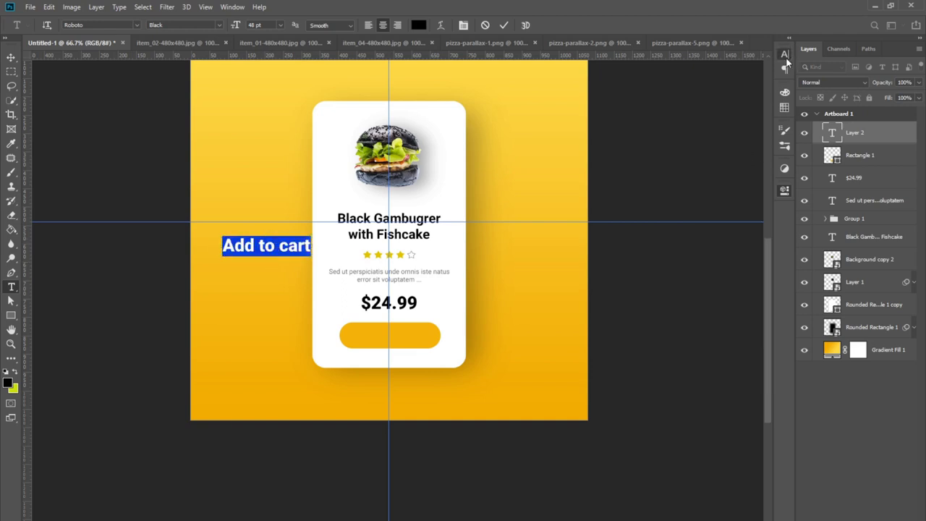
pyautogui.click(766, 70)
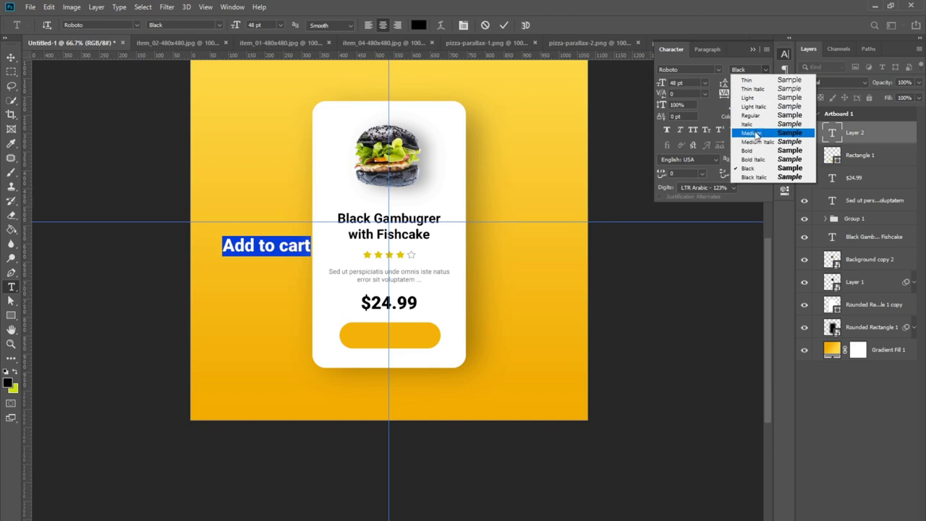
pyautogui.click(753, 133)
pyautogui.click(705, 83)
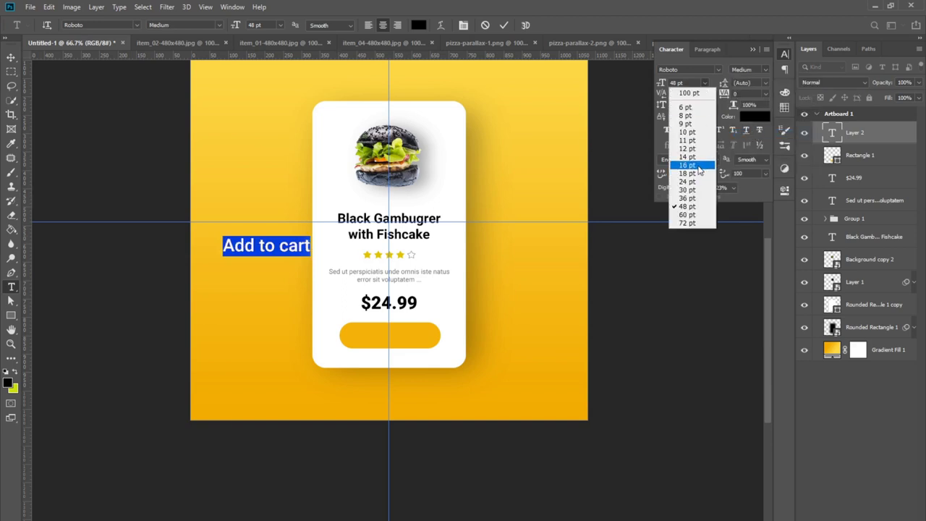
pyautogui.click(683, 165)
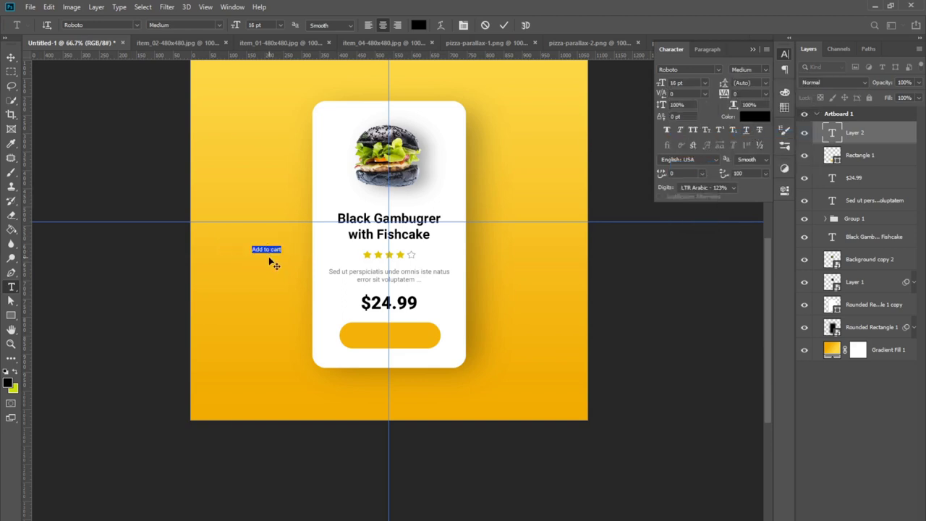
# Enlarge the label to 24 pt and centre it on the yellow button
pyautogui.moveTo(273, 264)
pyautogui.mouseDown()
pyautogui.moveTo(407, 356)
pyautogui.moveTo(396, 351)
pyautogui.mouseUp()
pyautogui.click(705, 83)
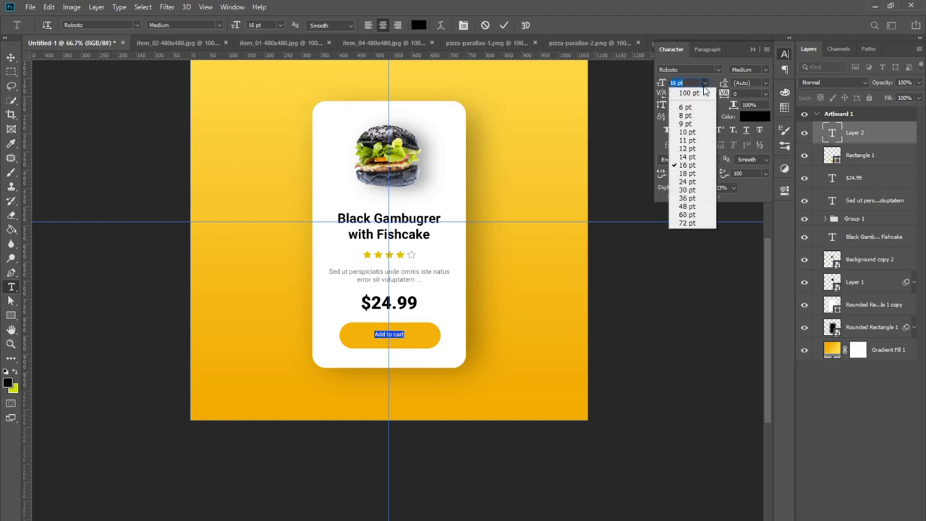
pyautogui.click(693, 183)
pyautogui.click(10, 58)
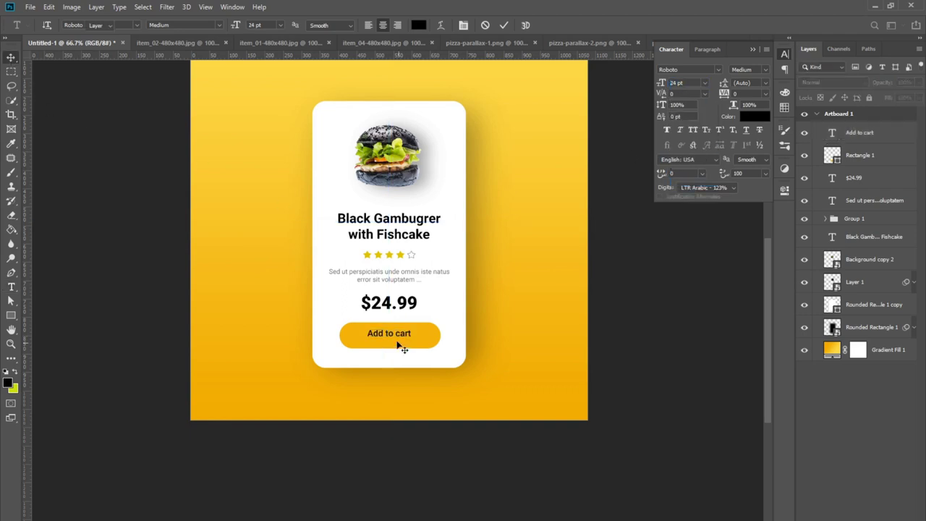
pyautogui.moveTo(403, 345); pyautogui.dragTo(403, 348)
pyautogui.keyDown('shift'); pyautogui.click(438, 337); pyautogui.keyUp('shift')
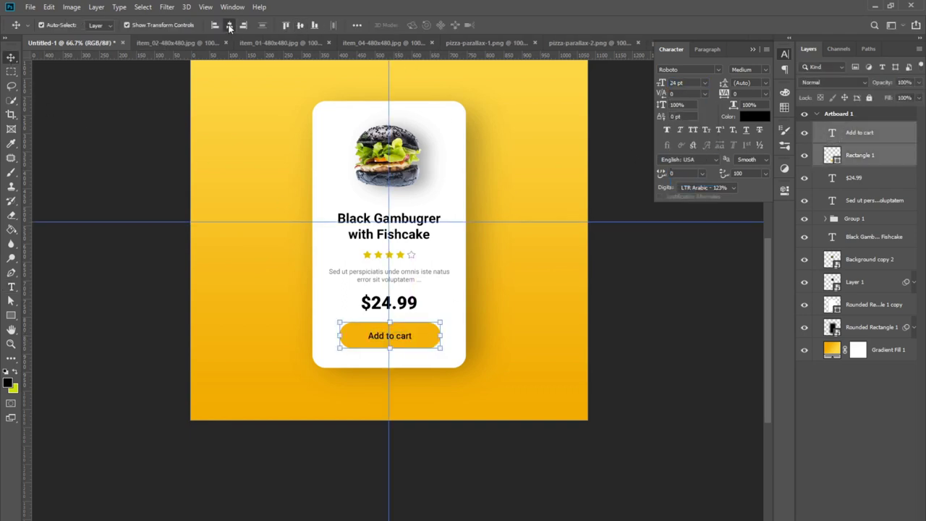
pyautogui.click(785, 54)
pyautogui.click(861, 132)
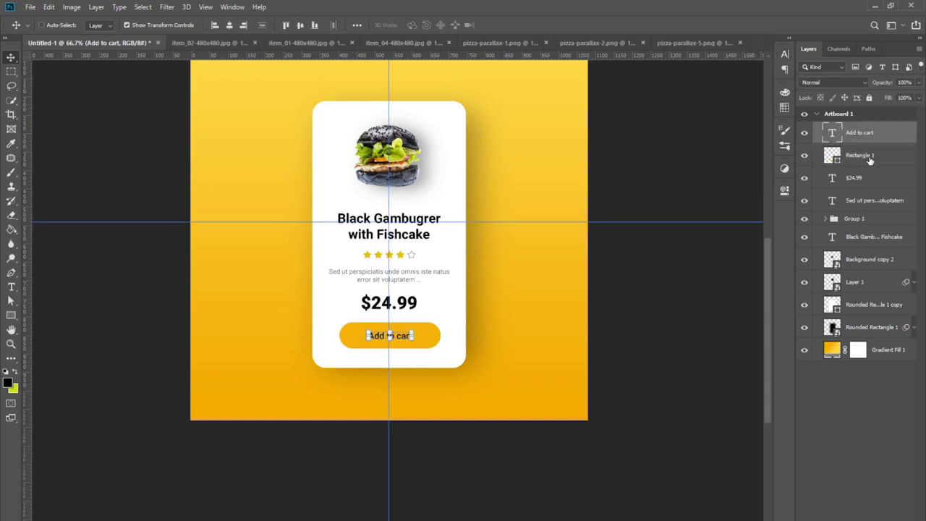
pyautogui.keyDown('shift'); pyautogui.click(870, 158); pyautogui.keyUp('shift')
pyautogui.click(872, 158)
# Duplicate Rectangle 1 and fill the original button layer black (000000)
pyautogui.rightClick(872, 157)
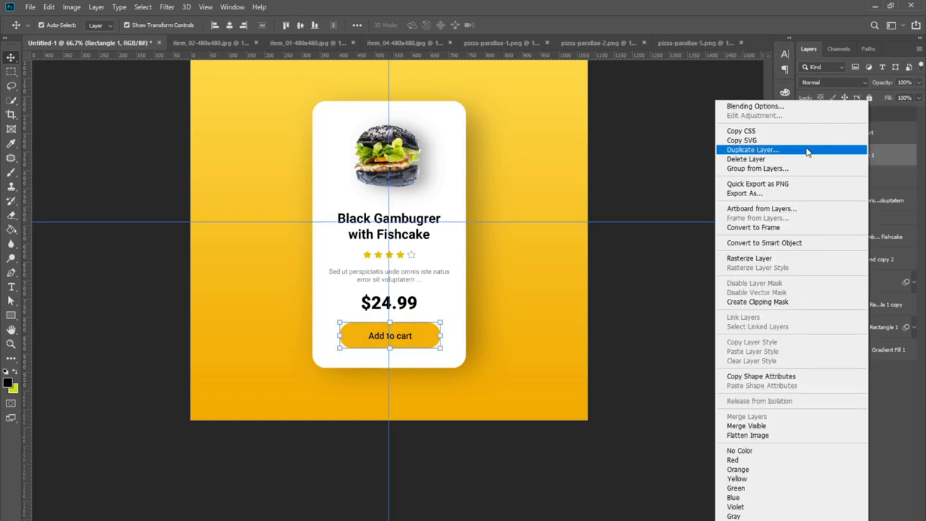
pyautogui.click(774, 149)
pyautogui.click(552, 157)
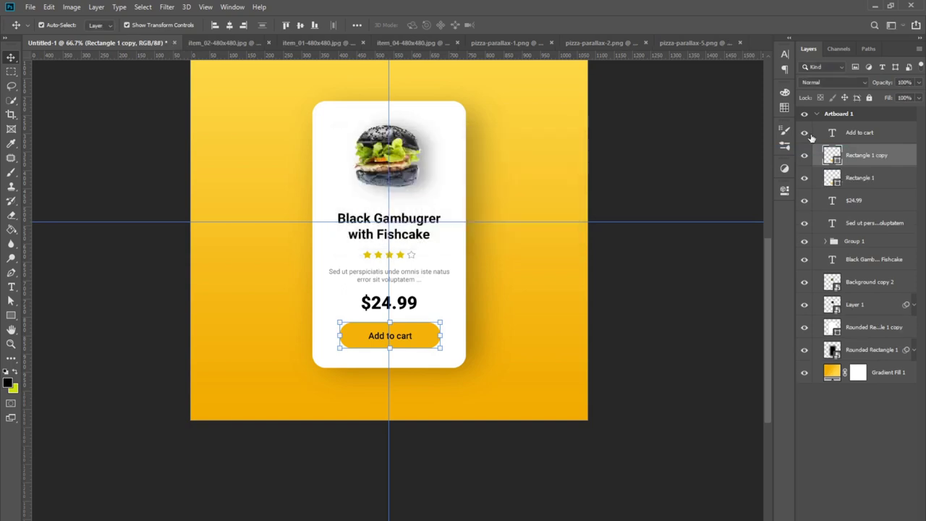
pyautogui.click(849, 181)
pyautogui.doubleClick(837, 182)
pyautogui.write('000000')
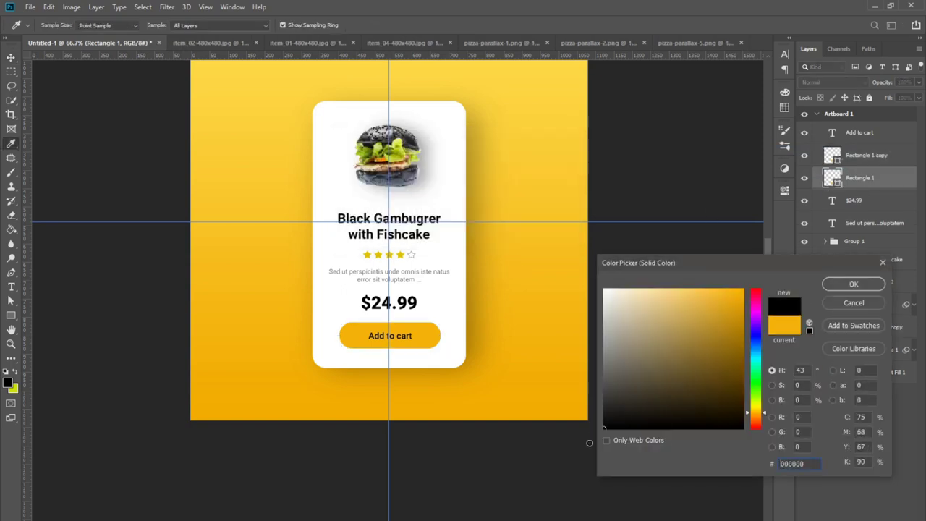
pyautogui.click(854, 284)
pyautogui.rightClick(854, 180)
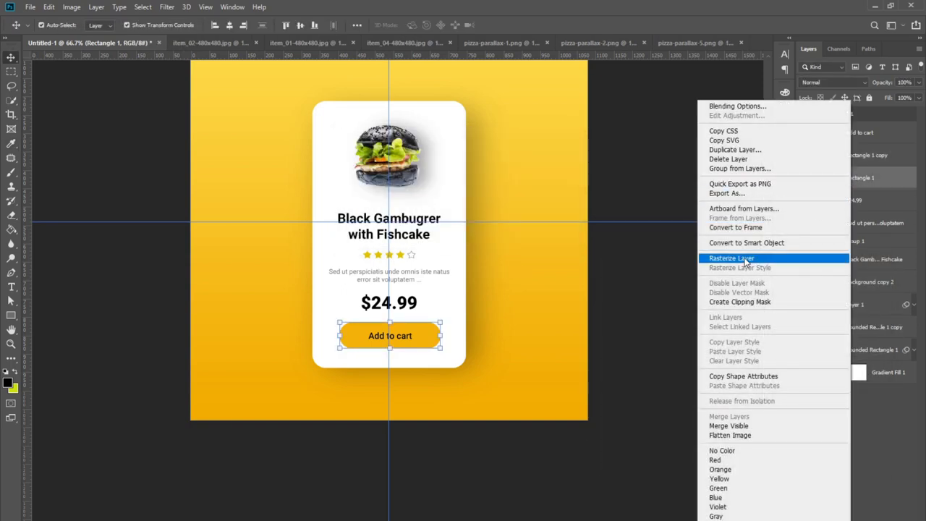
pyautogui.press('Escape')
pyautogui.rightClick(884, 181)
pyautogui.press('Escape')
# Blur the black shape 20 px, set it to Multiply at about 35% opacity, nudge it down
pyautogui.click(167, 7)
pyautogui.moveTo(173, 131)
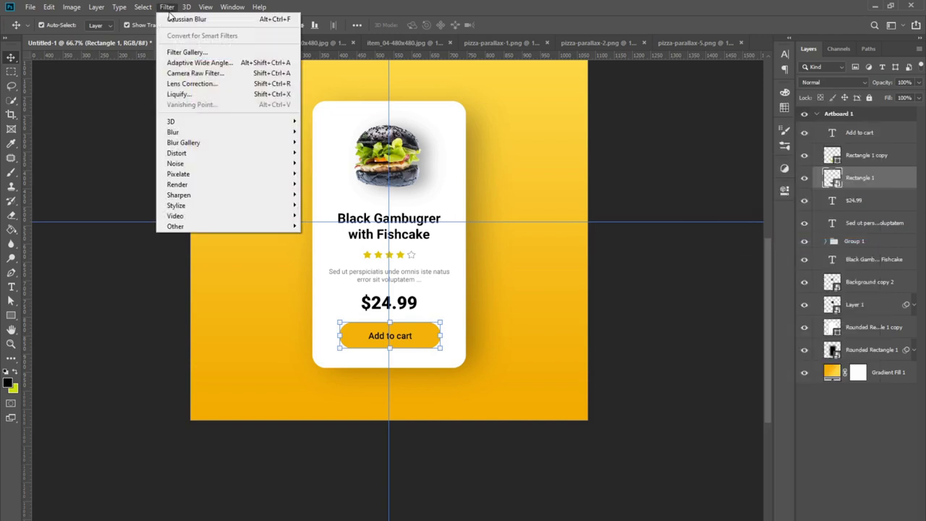
pyautogui.click(328, 175)
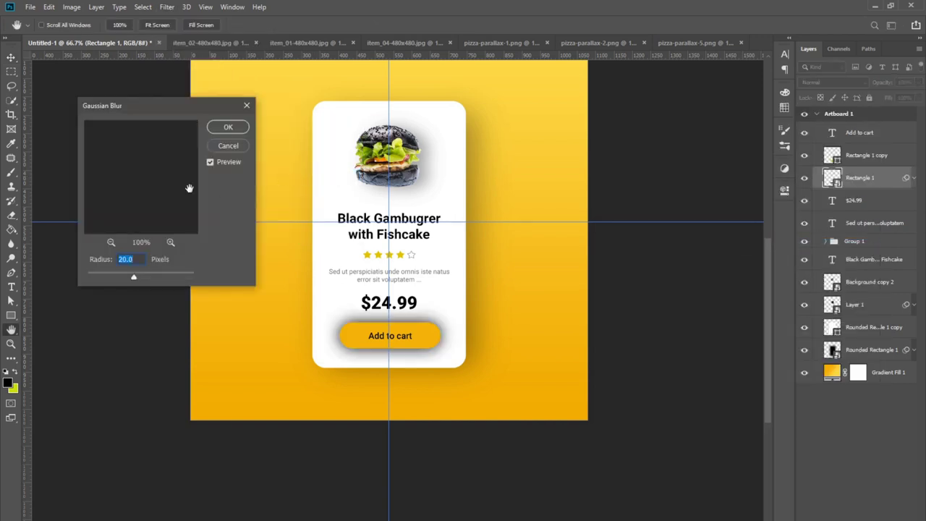
pyautogui.click(228, 128)
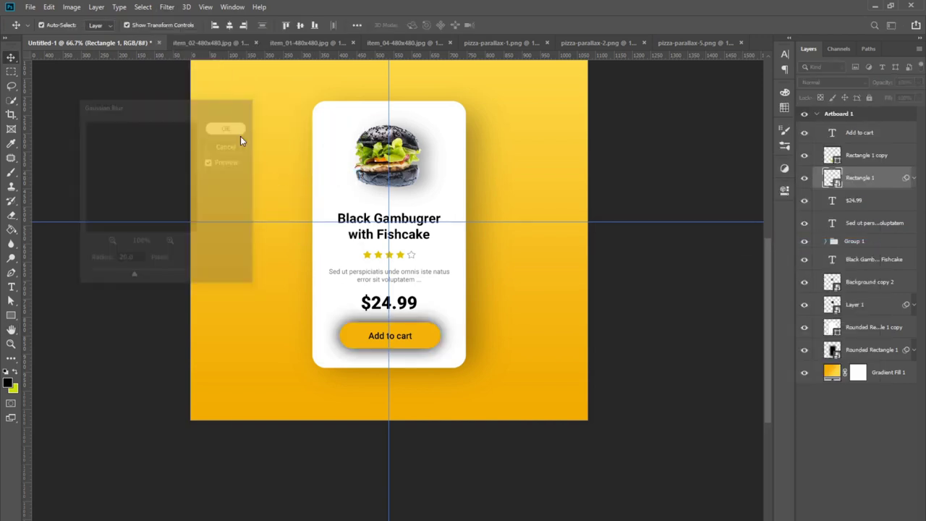
pyautogui.click(832, 83)
pyautogui.click(825, 126)
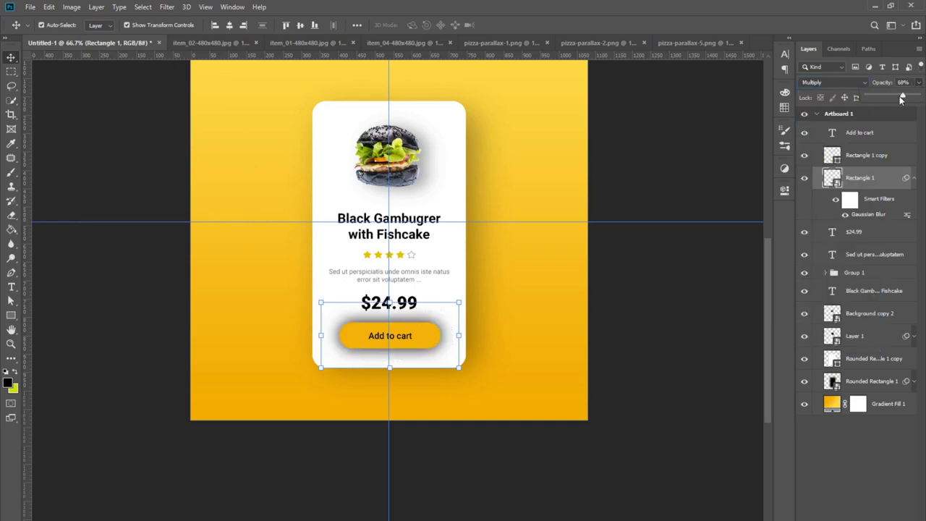
pyautogui.moveTo(902, 97); pyautogui.dragTo(884, 97)
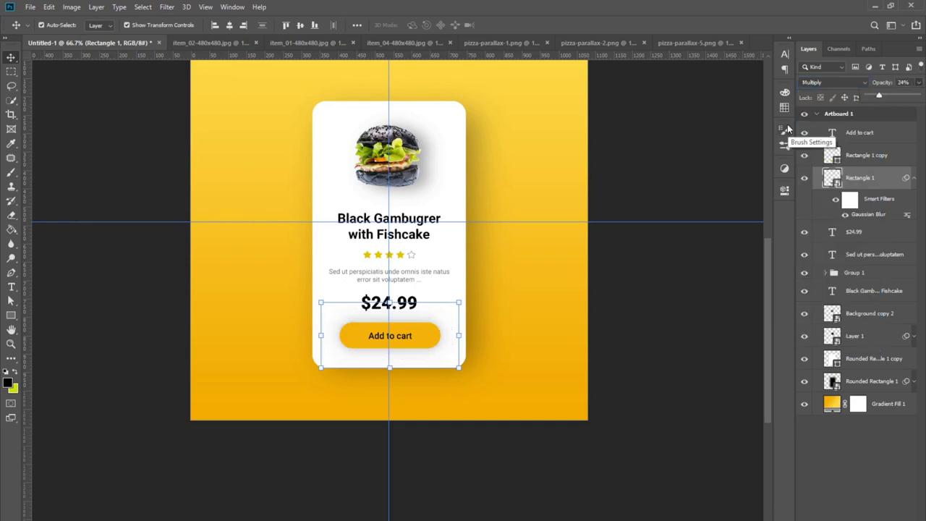
pyautogui.click(879, 185)
pyautogui.hotkey('shift', 'Down')
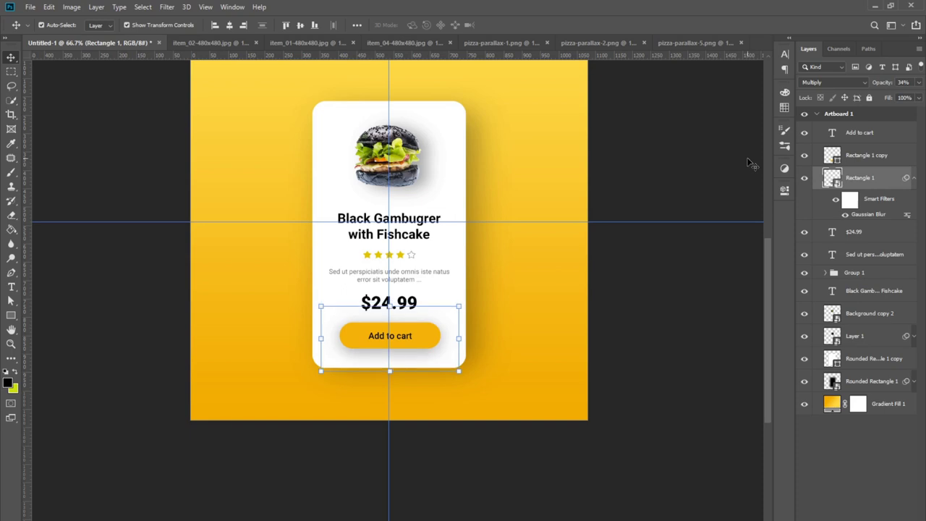
pyautogui.press('Down')
pyautogui.press('Down')
pyautogui.press('Down')
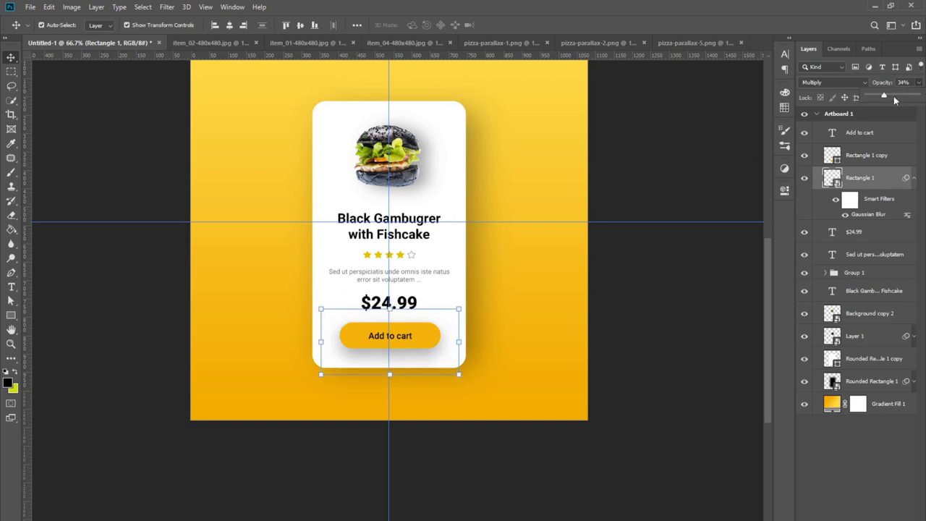
pyautogui.moveTo(893, 95); pyautogui.dragTo(881, 97)
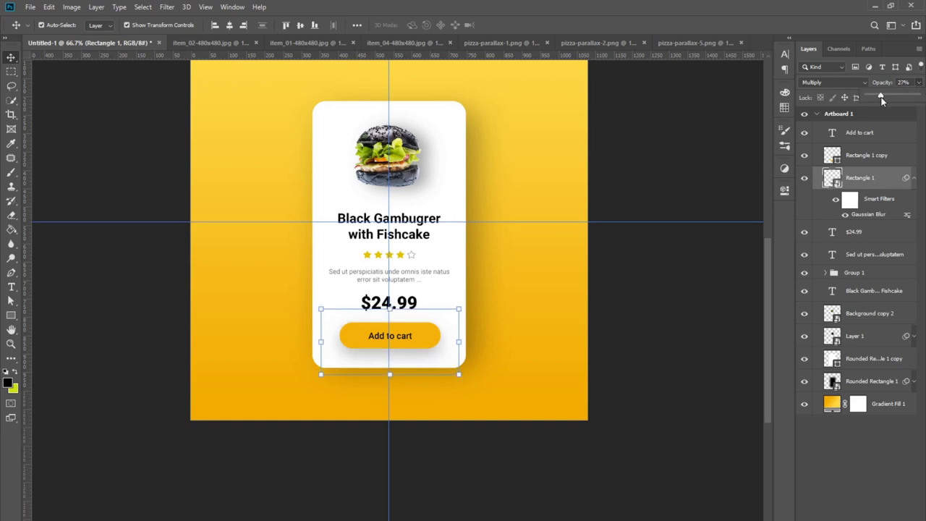
pyautogui.hotkey('ctrl', ';')
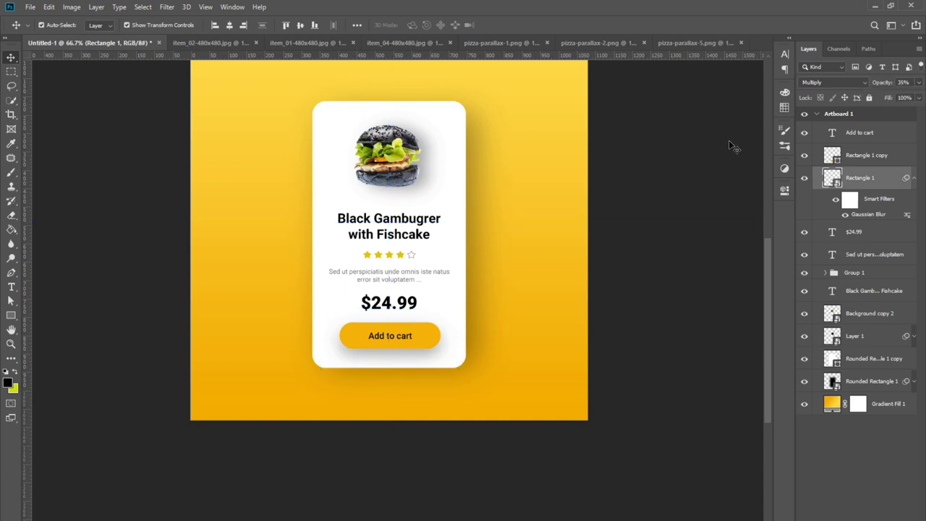
pyautogui.click(653, 277)
# Group the shadow, Add to cart label and button shape together
pyautogui.click(869, 178)
pyautogui.click(913, 178)
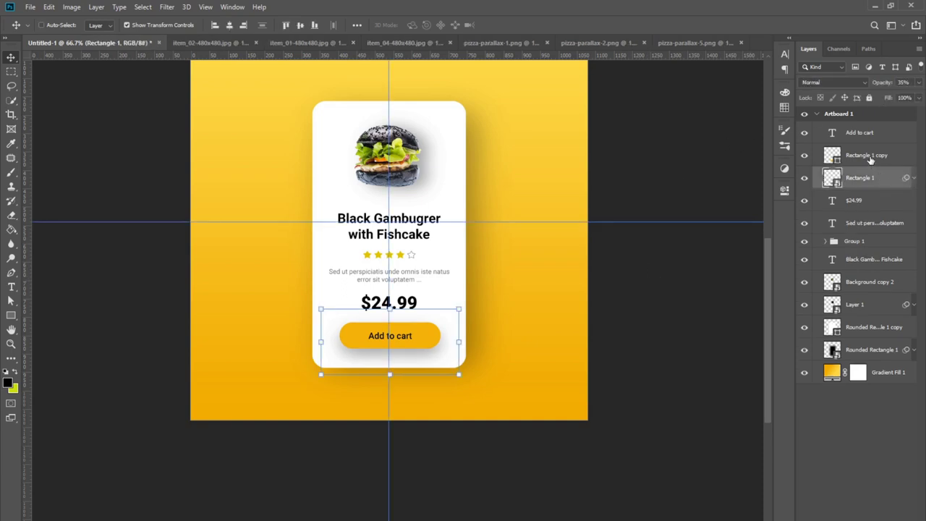
pyautogui.keyDown('shift'); pyautogui.click(869, 155); pyautogui.keyUp('shift')
pyautogui.keyDown('shift'); pyautogui.click(869, 134); pyautogui.keyUp('shift')
pyautogui.hotkey('ctrl', 'g')
# Group the burger title, rating, description and $24.99 price layers
pyautogui.click(860, 147)
pyautogui.click(866, 173)
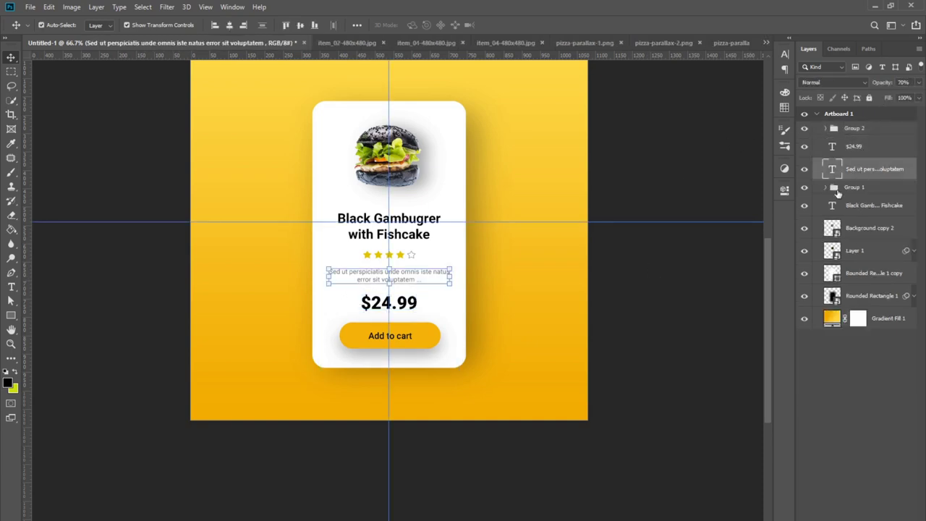
pyautogui.click(855, 207)
pyautogui.keyDown('shift'); pyautogui.click(856, 189); pyautogui.keyUp('shift')
pyautogui.keyDown('shift'); pyautogui.click(864, 169); pyautogui.keyUp('shift')
pyautogui.keyDown('shift'); pyautogui.click(864, 148); pyautogui.keyUp('shift')
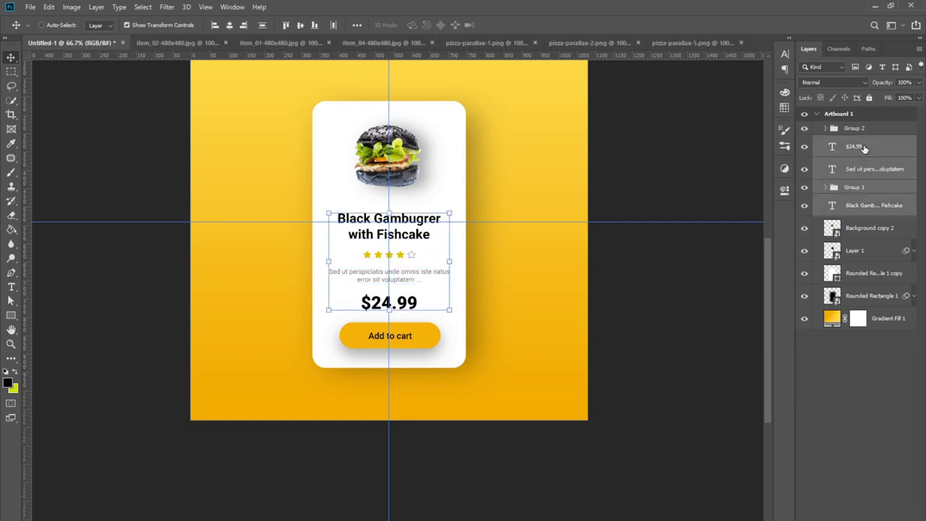
pyautogui.hotkey('ctrl', 'g')
# Group the two card shapes, nest all groups into one card group, and duplicate it
pyautogui.click(866, 165)
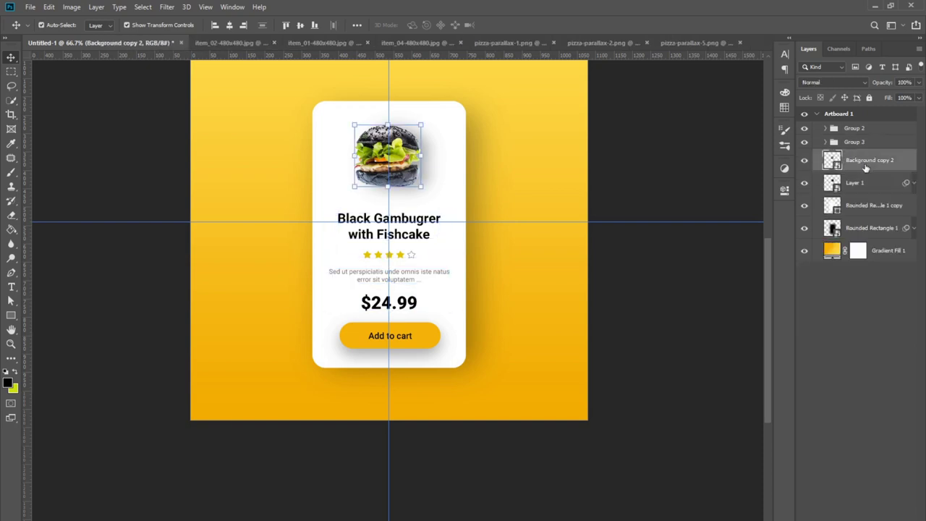
pyautogui.keyDown('shift'); pyautogui.click(865, 185); pyautogui.keyUp('shift')
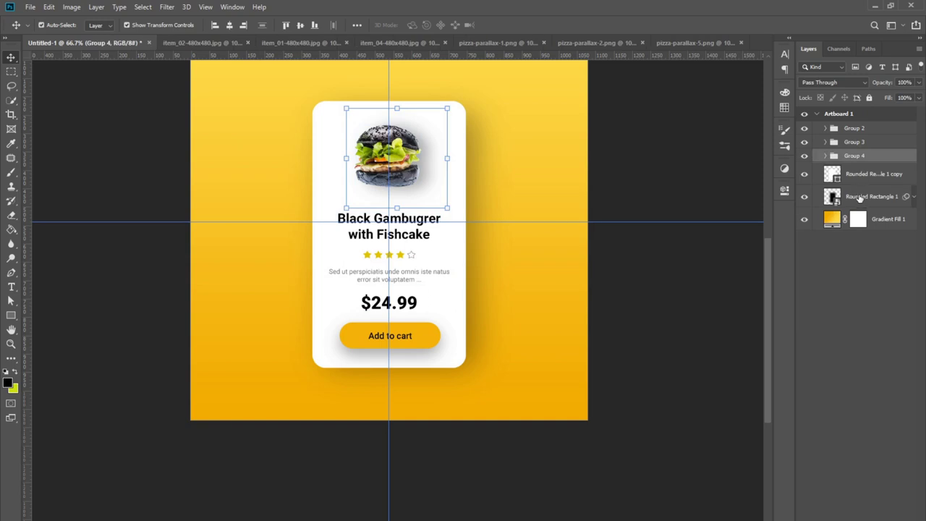
pyautogui.click(862, 175)
pyautogui.keyDown('shift'); pyautogui.click(861, 198); pyautogui.keyUp('shift')
pyautogui.hotkey('ctrl', 'g')
pyautogui.keyDown('shift'); pyautogui.click(861, 130); pyautogui.keyUp('shift')
pyautogui.hotkey('ctrl', 'g')
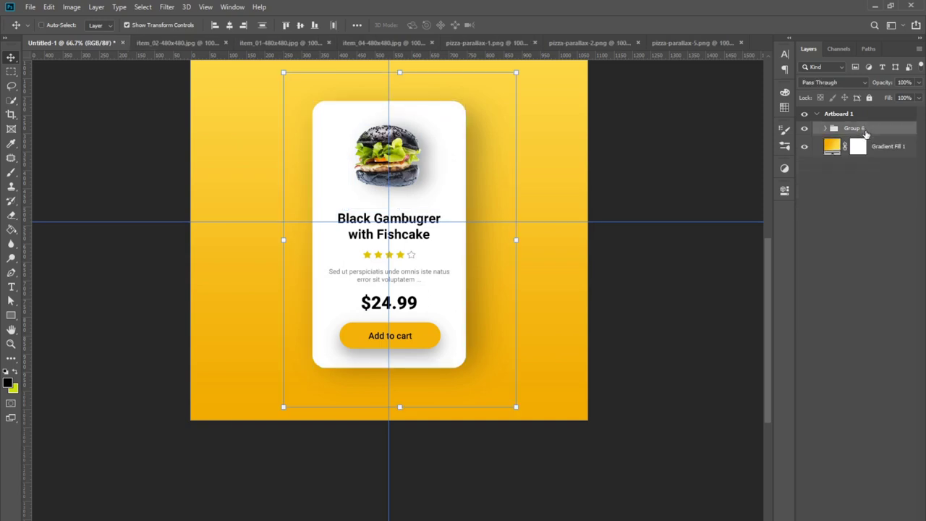
pyautogui.hotkey('ctrl', 'j')
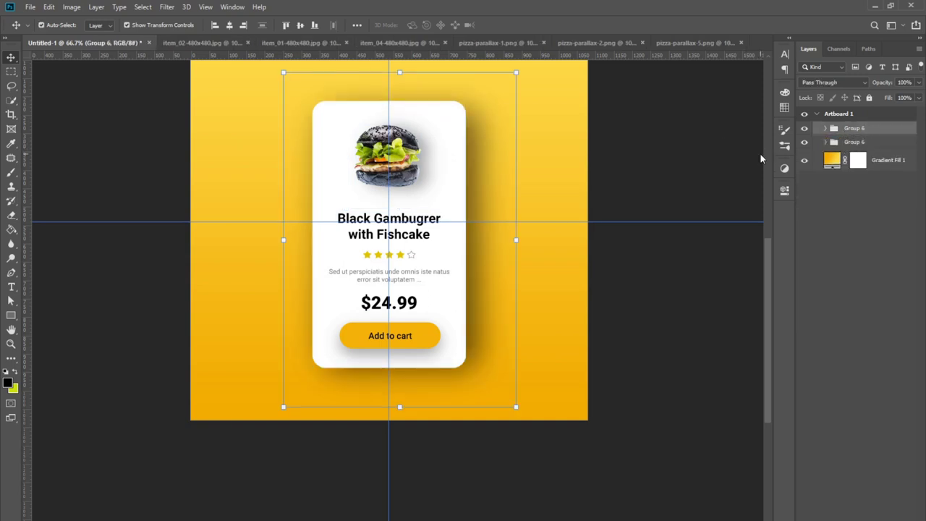
# Move the copied card right behind the original, scaled to about 82%
pyautogui.hotkey('shift', 'Right')
pyautogui.hotkey('shift', 'Right')
pyautogui.hotkey('shift', 'Right')
pyautogui.hotkey('shift', 'Right')
pyautogui.hotkey('shift', 'Right')
pyautogui.hotkey('shift', 'Right')
pyautogui.hotkey('shift', 'Right')
pyautogui.hotkey('shift', 'Right')
pyautogui.hotkey('shift', 'Right')
pyautogui.hotkey('shift', 'Right')
pyautogui.hotkey('shift', 'Right')
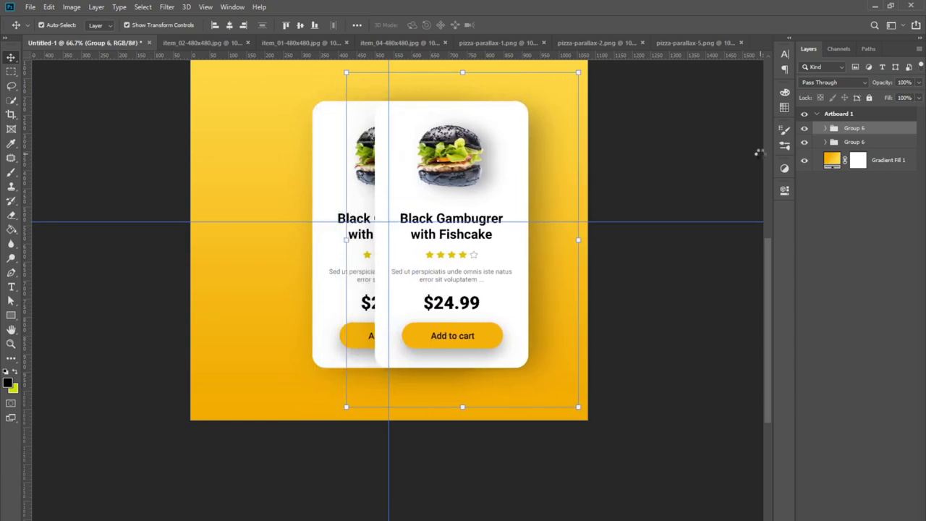
pyautogui.hotkey('shift', 'Right')
pyautogui.hotkey('shift', 'Right')
pyautogui.hotkey('shift', 'Right')
pyautogui.hotkey('shift', 'Right')
pyautogui.hotkey('shift', 'Right')
pyautogui.hotkey('shift', 'Right')
pyautogui.hotkey('shift', 'Right')
pyautogui.hotkey('shift', 'Right')
pyautogui.hotkey('ctrl', '[')
pyautogui.hotkey('shift', 'Right')
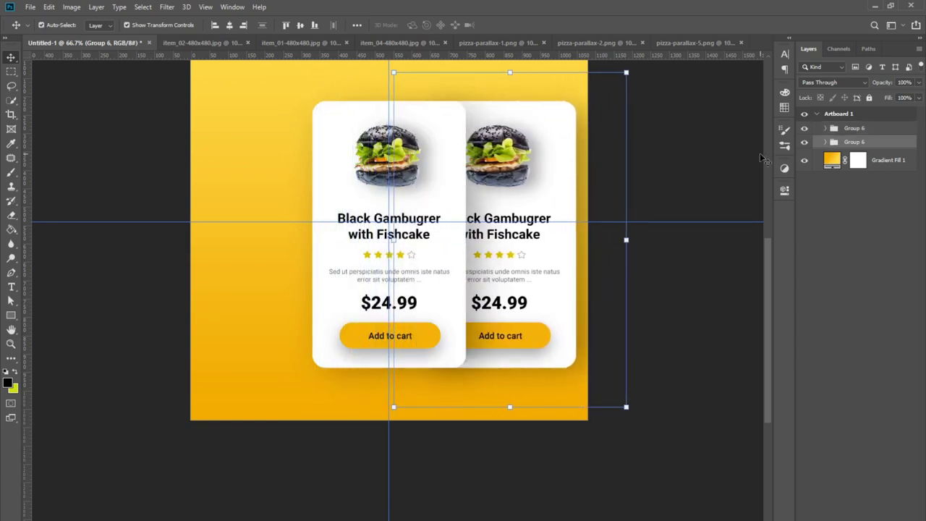
pyautogui.hotkey('shift', 'Right')
pyautogui.hotkey('shift', 'Right')
pyautogui.moveTo(642, 73); pyautogui.dragTo(575, 119)
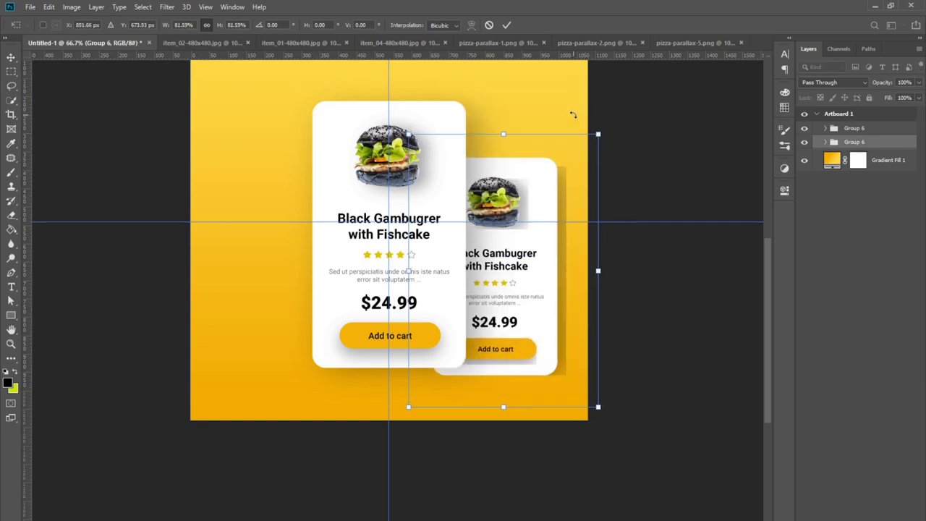
pyautogui.press('Return')
pyautogui.hotkey('shift', 'Up')
pyautogui.hotkey('shift', 'Up')
pyautogui.hotkey('shift', 'Up')
pyautogui.hotkey('shift', 'Right')
pyautogui.hotkey('shift', 'Right')
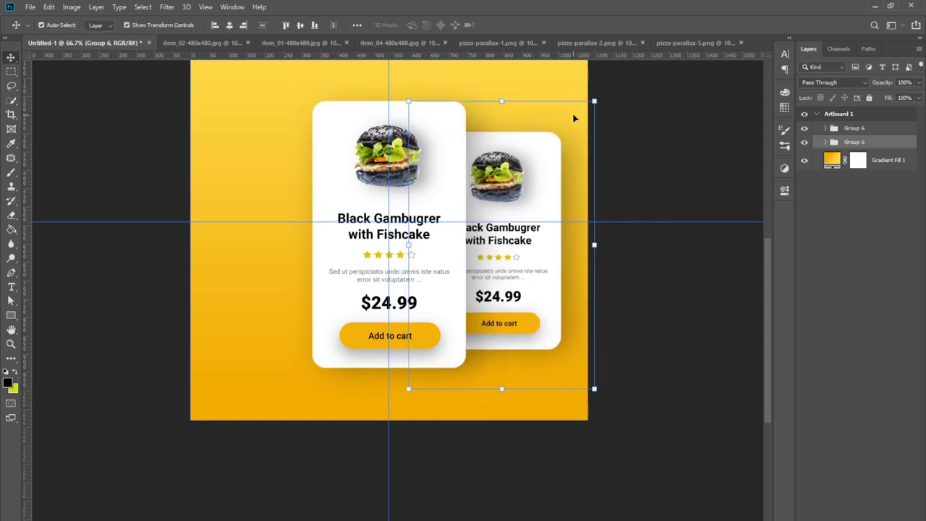
pyautogui.hotkey('shift', 'Right')
pyautogui.hotkey('shift', 'Right')
pyautogui.hotkey('shift', 'Right')
pyautogui.hotkey('shift', 'Right')
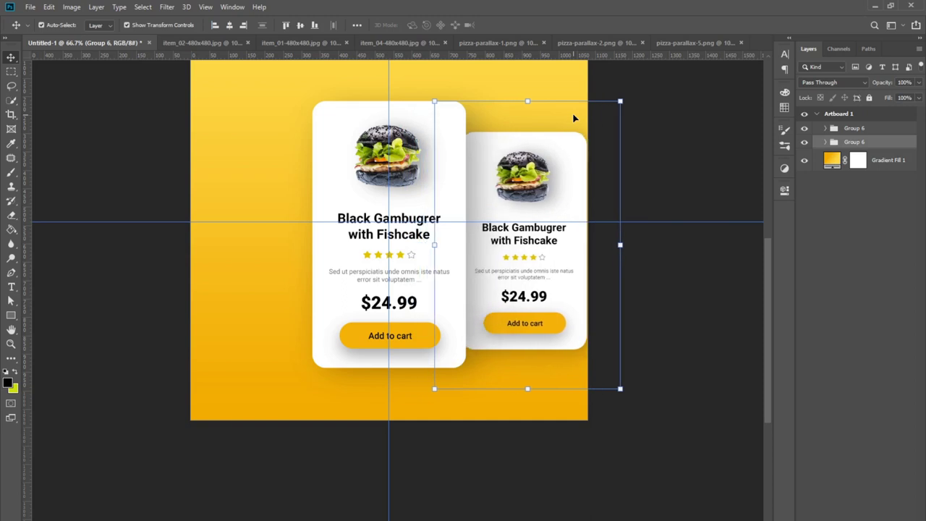
pyautogui.hotkey('shift', 'Right')
pyautogui.hotkey('shift', 'Right')
pyautogui.hotkey('shift', 'Right')
pyautogui.hotkey('shift', 'Right')
pyautogui.press('Right')
pyautogui.press('Right')
pyautogui.press('Right')
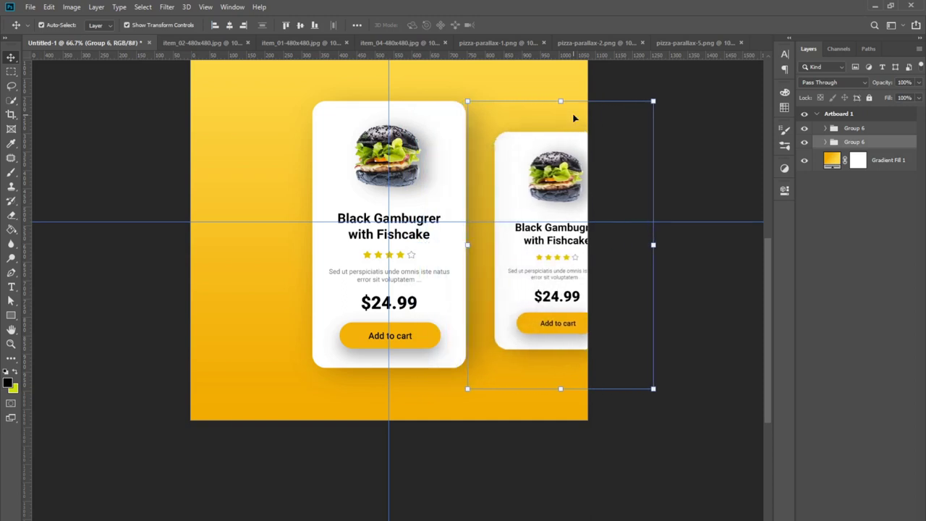
pyautogui.press('Right')
pyautogui.press('Right')
pyautogui.press('Right')
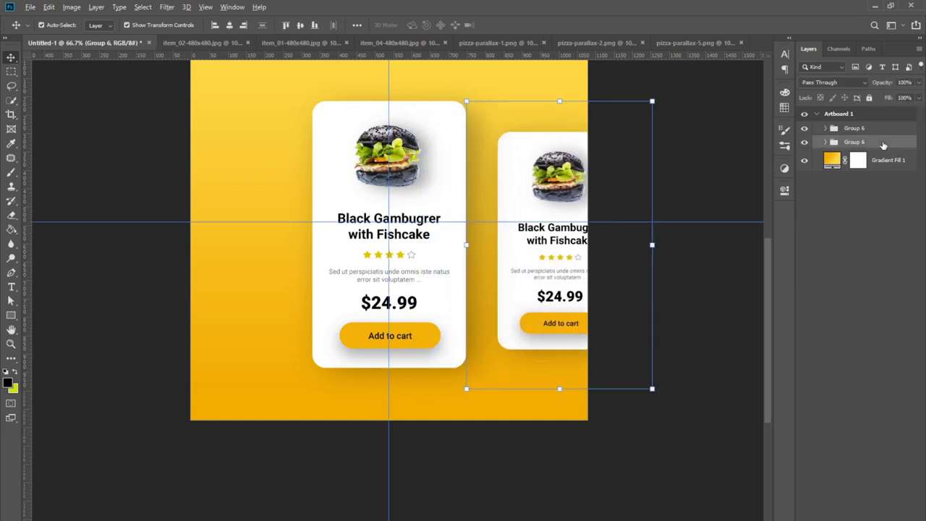
# Duplicate the smaller side card and place the copy on the artboard's left side
pyautogui.moveTo(886, 142); pyautogui.dragTo(886, 129)
pyautogui.hotkey('shift', 'Left')
pyautogui.hotkey('shift', 'Left')
pyautogui.hotkey('shift', 'Left')
pyautogui.hotkey('shift', 'Left')
pyautogui.hotkey('shift', 'Left')
pyautogui.hotkey('shift', 'Left')
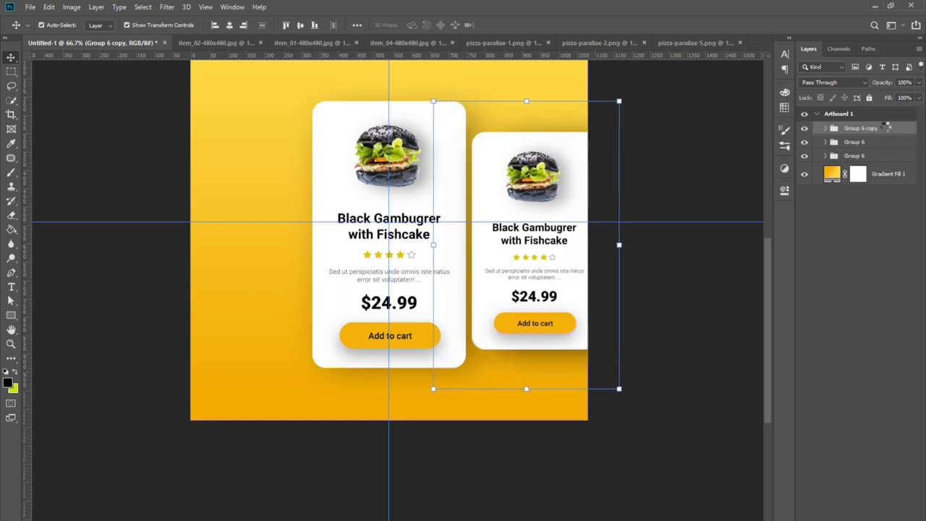
pyautogui.hotkey('shift', 'Left')
pyautogui.hotkey('shift', 'Left')
pyautogui.hotkey('shift', 'Left')
pyautogui.hotkey('shift', 'Left')
pyautogui.hotkey('shift', 'Left')
pyautogui.hotkey('shift', 'Left')
pyautogui.hotkey('shift', 'Left')
pyautogui.hotkey('shift', 'Left')
pyautogui.hotkey('shift', 'Left')
pyautogui.hotkey('shift', 'Left')
pyautogui.hotkey('shift', 'Left')
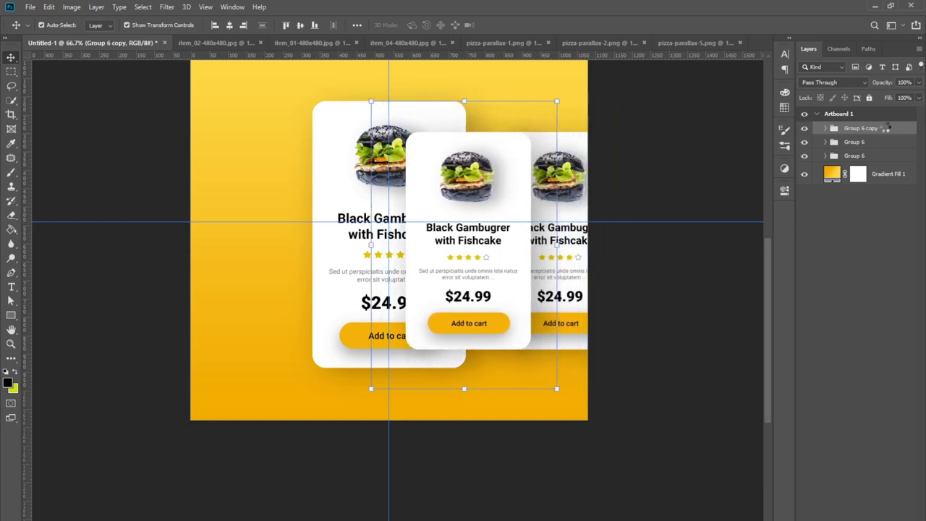
pyautogui.hotkey('shift', 'Left')
pyautogui.hotkey('shift', 'Left')
pyautogui.hotkey('shift', 'Left')
pyautogui.hotkey('shift', 'Left')
pyautogui.hotkey('shift', 'Left')
pyautogui.hotkey('shift', 'Left')
pyautogui.hotkey('shift', 'Left')
pyautogui.hotkey('shift', 'Left')
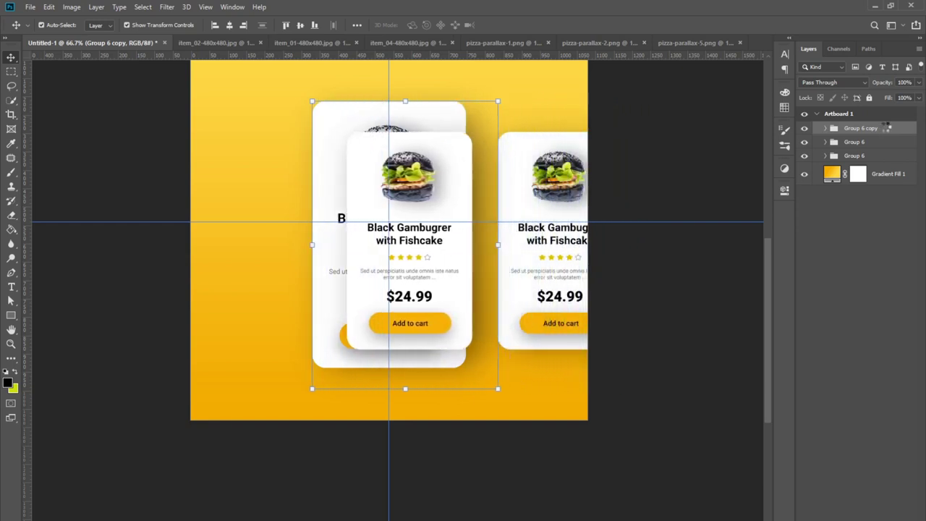
pyautogui.hotkey('shift', 'Left')
pyautogui.hotkey('shift', 'Left')
pyautogui.hotkey('shift', 'Left')
pyautogui.hotkey('shift', 'Left')
pyautogui.hotkey('shift', 'Left')
pyautogui.hotkey('shift', 'Left')
pyautogui.hotkey('shift', 'Left')
pyautogui.hotkey('shift', 'Left')
pyautogui.hotkey('shift', 'Left')
pyautogui.hotkey('shift', 'Left')
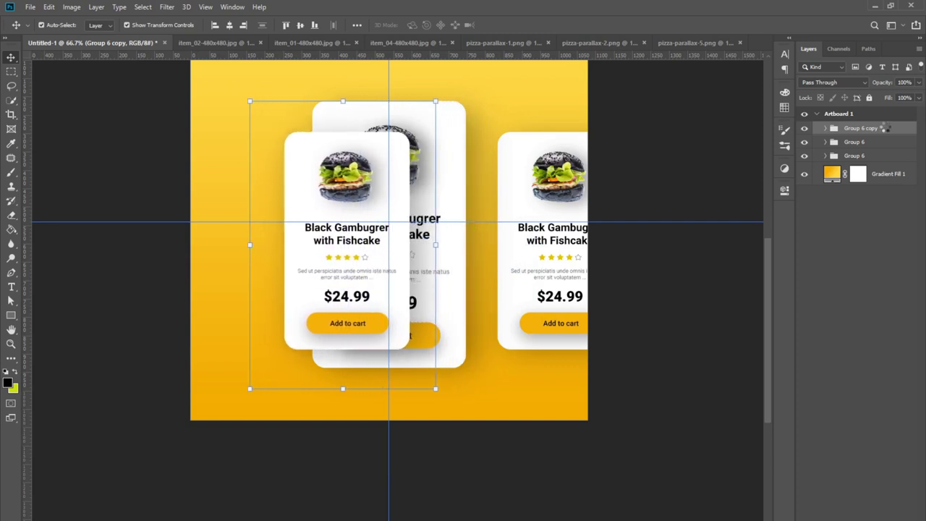
pyautogui.hotkey('shift', 'Left')
pyautogui.hotkey('shift', 'Left')
pyautogui.hotkey('shift', 'Left')
pyautogui.hotkey('shift', 'Left')
pyautogui.hotkey('shift', 'Left')
pyautogui.hotkey('shift', 'Left')
pyautogui.hotkey('shift', 'Left')
pyautogui.hotkey('shift', 'Left')
pyautogui.hotkey('shift', 'Left')
pyautogui.hotkey('shift', 'Left')
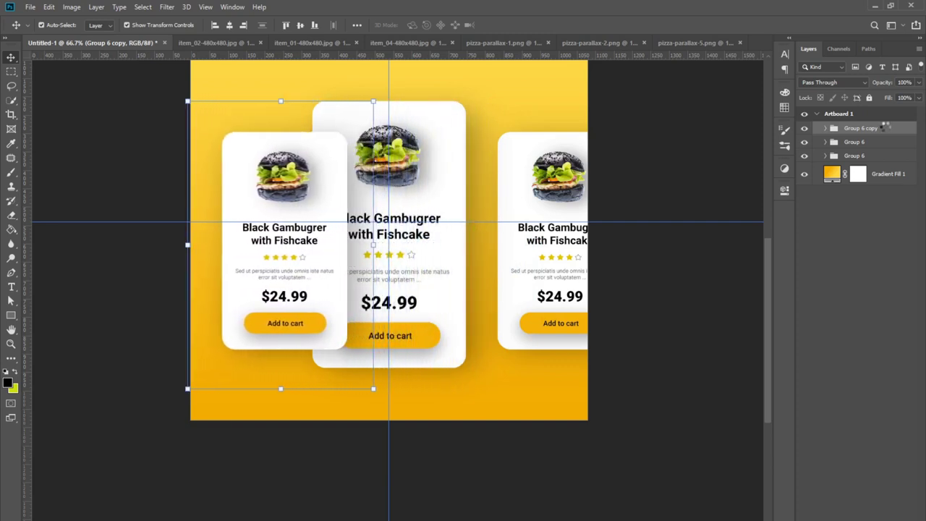
pyautogui.hotkey('shift', 'Left')
pyautogui.hotkey('shift', 'Left')
pyautogui.hotkey('shift', 'Left')
pyautogui.hotkey('shift', 'Left')
pyautogui.hotkey('shift', 'Left')
pyautogui.hotkey('shift', 'Left')
pyautogui.hotkey('shift', 'Left')
pyautogui.hotkey('shift', 'Left')
pyautogui.hotkey('shift', 'Left')
pyautogui.hotkey('shift', 'Left')
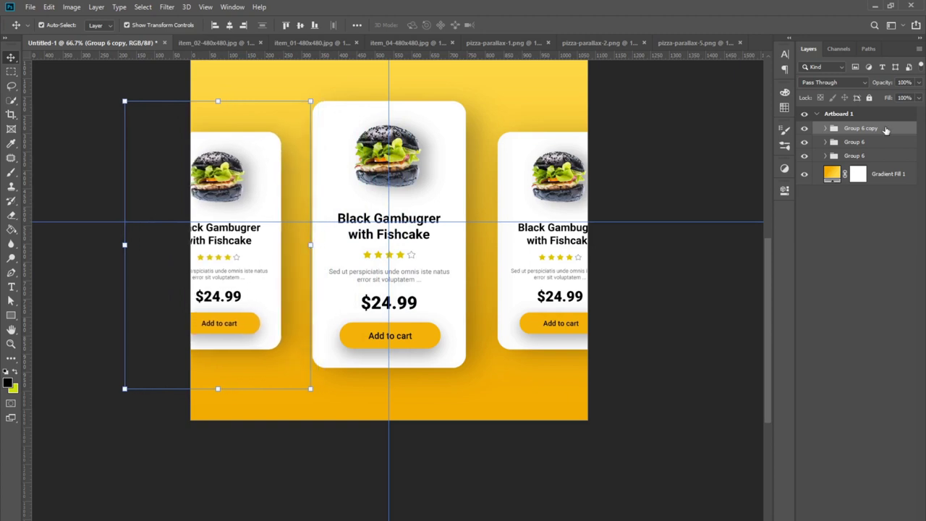
# Replace the right card's black burger with the classic burger photo, resized to fit
pyautogui.click(840, 218)
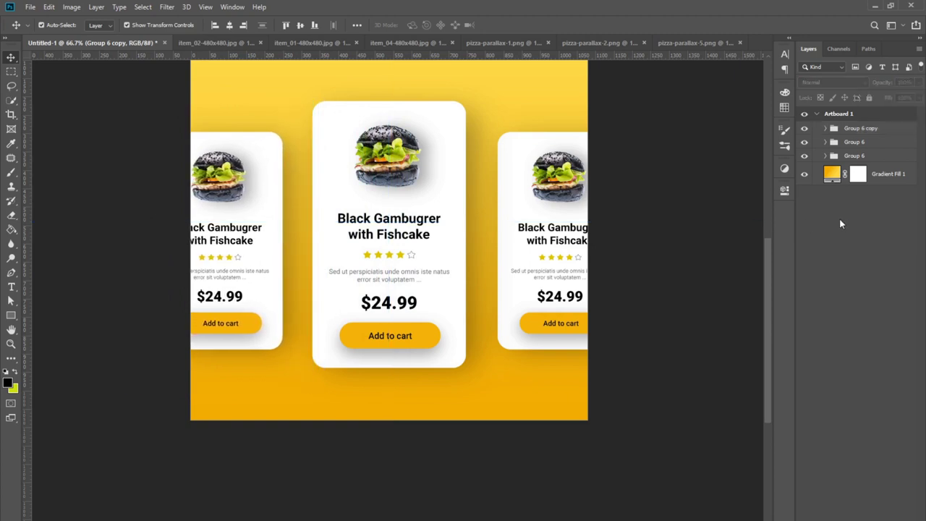
pyautogui.click(560, 184)
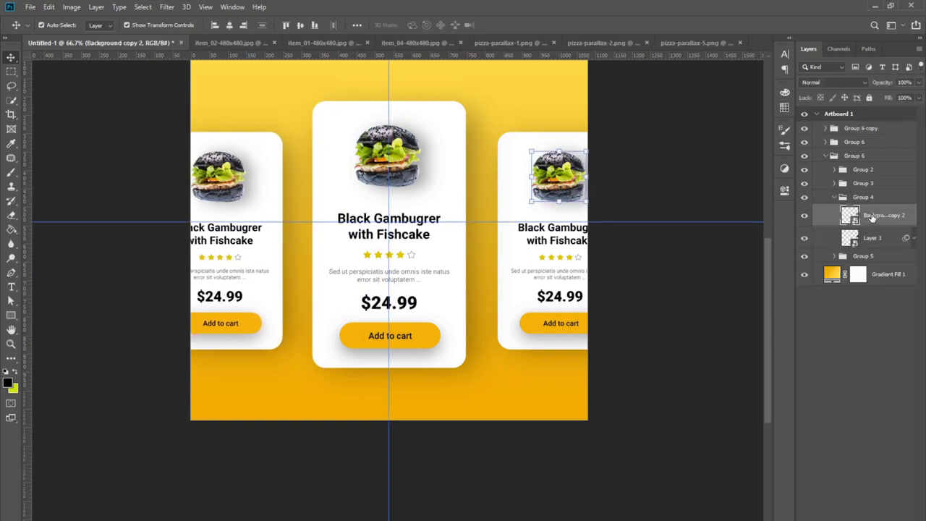
pyautogui.click(318, 42)
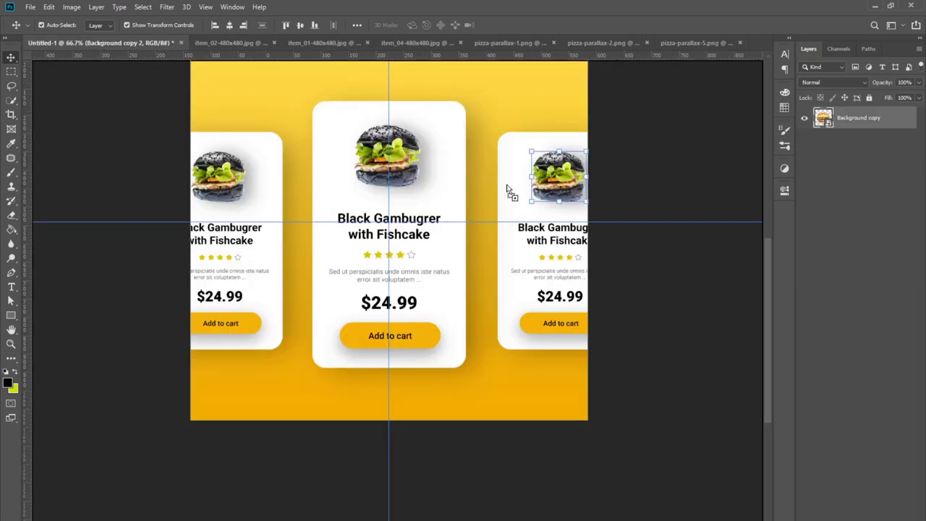
pyautogui.moveTo(73, 43); pyautogui.dragTo(587, 190)
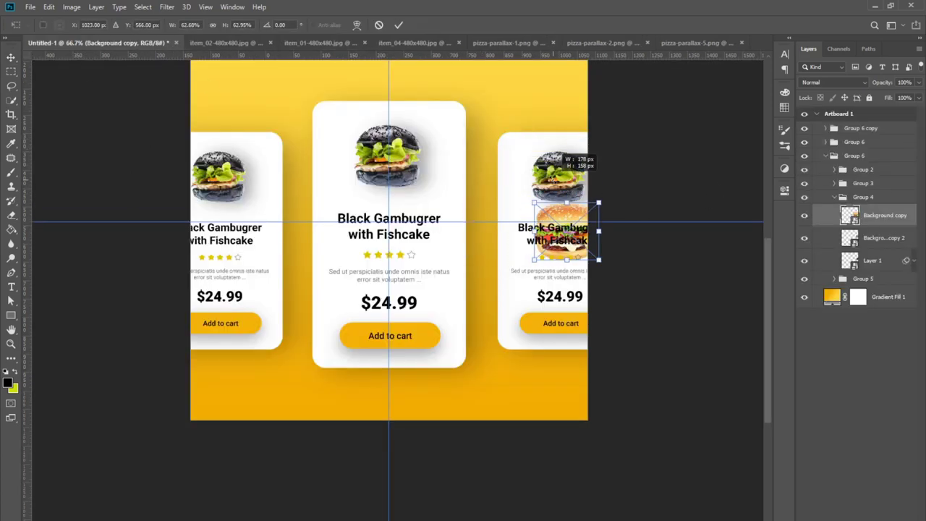
pyautogui.moveTo(457, 136)
pyautogui.mouseDown()
pyautogui.moveTo(537, 207)
pyautogui.moveTo(560, 166)
pyautogui.mouseUp()
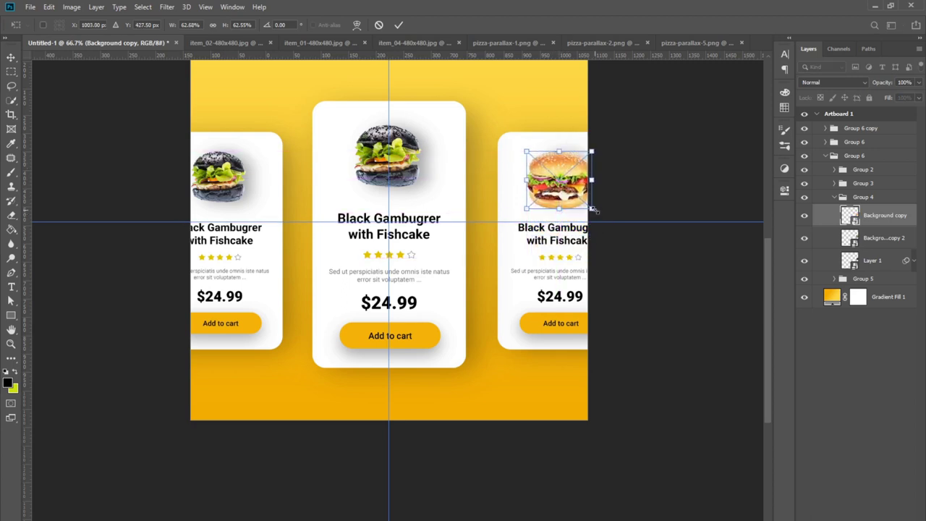
pyautogui.moveTo(589, 210); pyautogui.dragTo(588, 206)
pyautogui.press('Return')
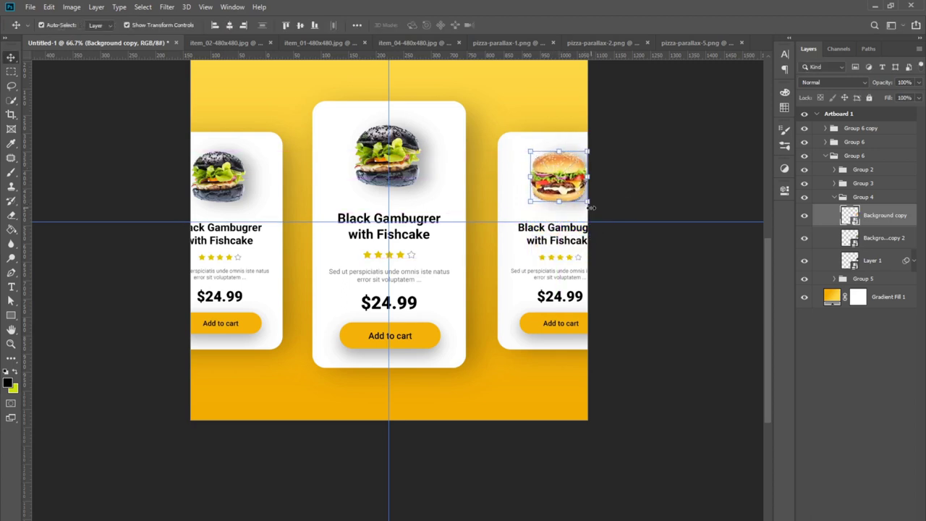
pyautogui.click(882, 245)
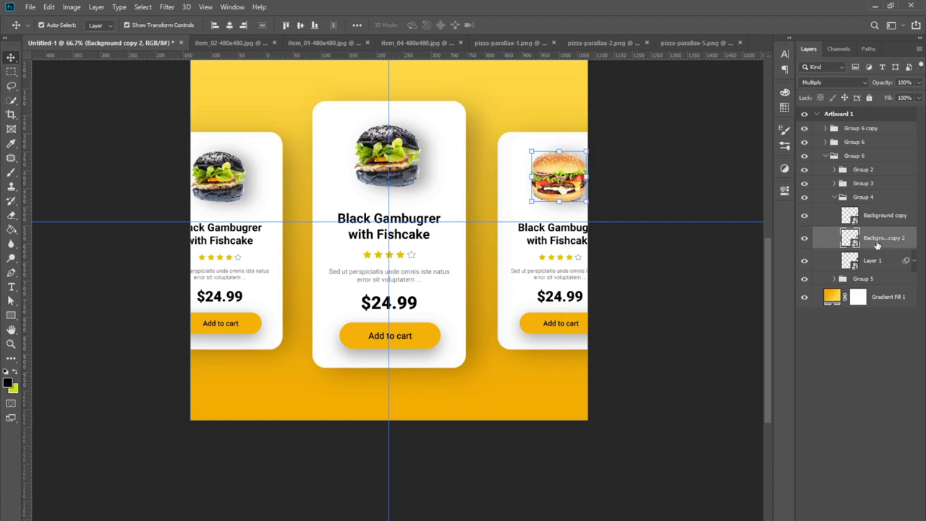
pyautogui.press('Delete')
# Replace the left card's black burger with the cheeseburger photo from item_04, resized to fit
pyautogui.click(227, 192)
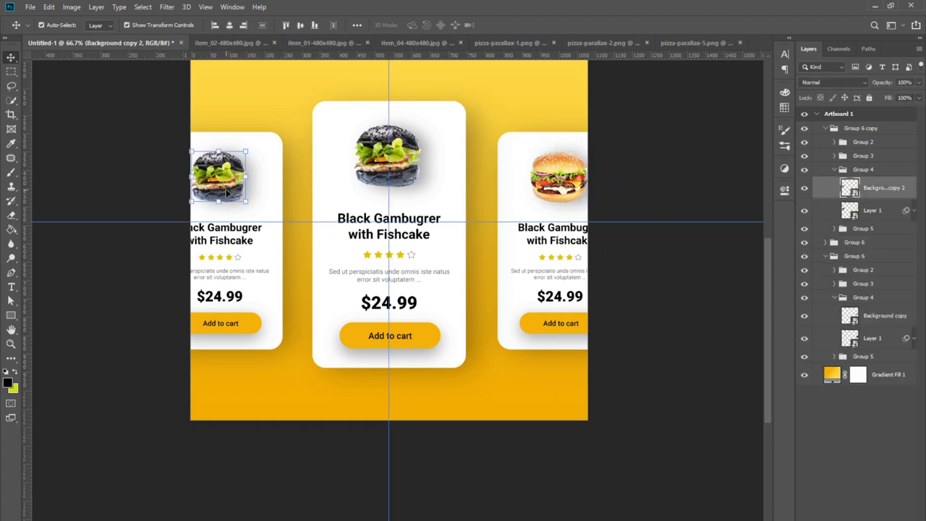
pyautogui.moveTo(360, 45); pyautogui.dragTo(133, 85)
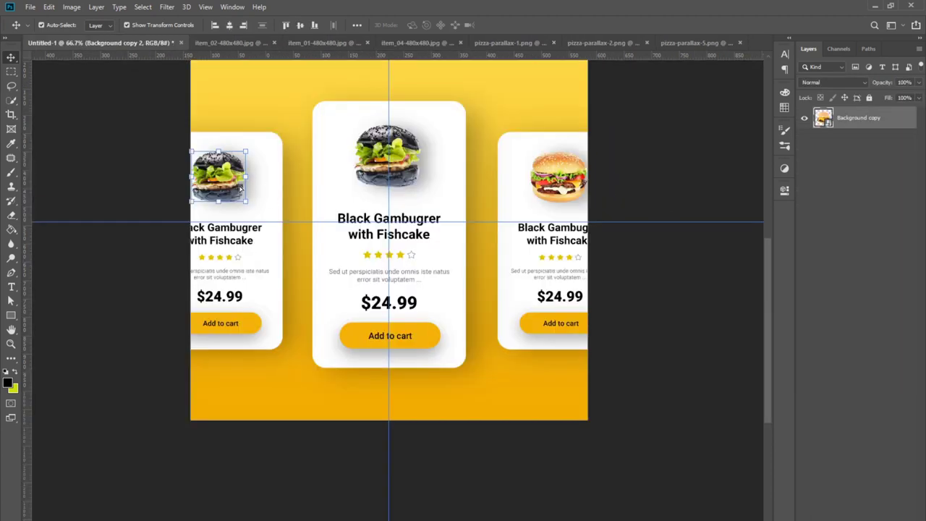
pyautogui.moveTo(95, 46); pyautogui.dragTo(236, 178)
pyautogui.moveTo(306, 118)
pyautogui.mouseDown()
pyautogui.moveTo(258, 142)
pyautogui.moveTo(262, 151)
pyautogui.mouseUp()
pyautogui.moveTo(265, 241); pyautogui.dragTo(249, 225)
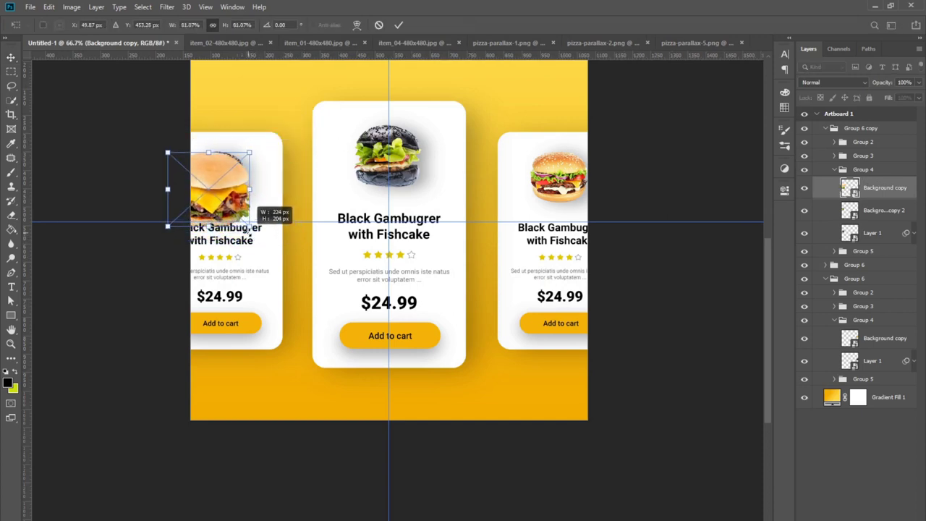
pyautogui.moveTo(167, 226); pyautogui.dragTo(187, 206)
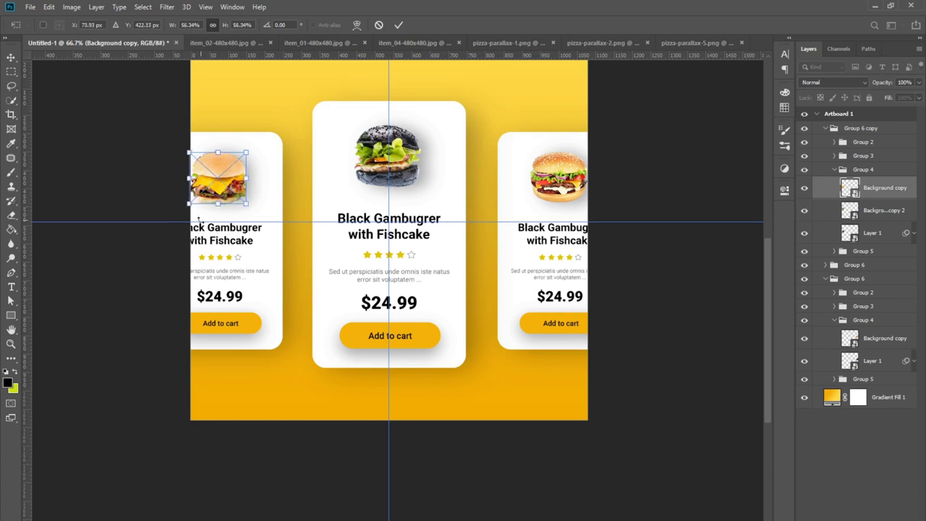
pyautogui.press('Return')
pyautogui.click(868, 217)
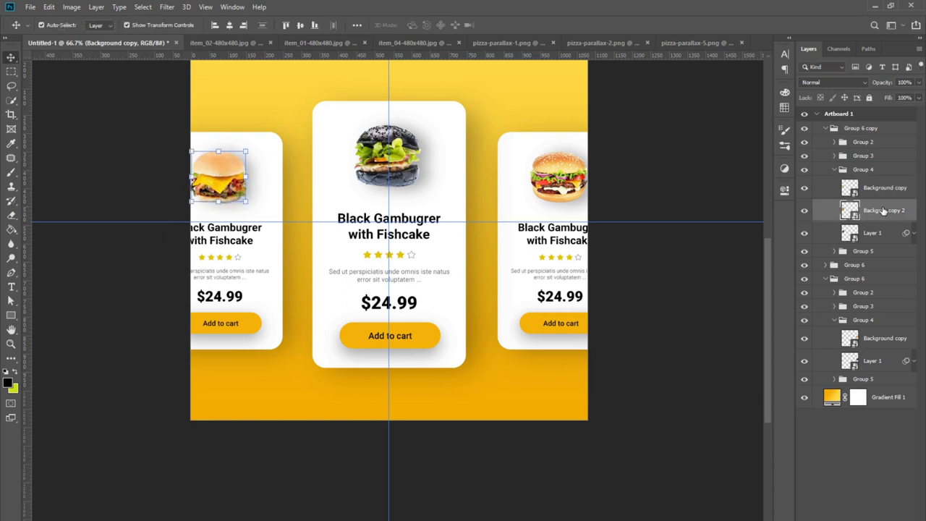
pyautogui.press('Delete')
pyautogui.click(686, 191)
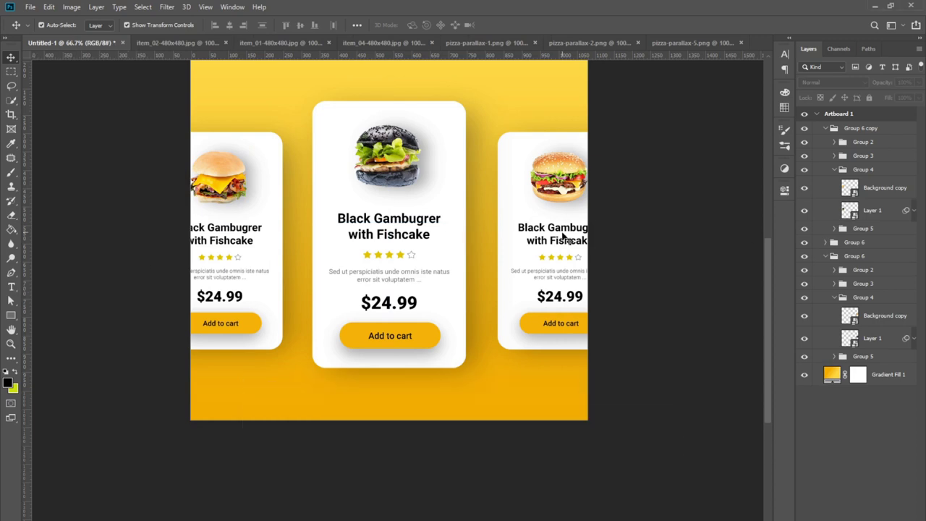
# Retitle the right card 'Classic Bacon Hamburger' and change its price to $11.99
pyautogui.click(564, 237)
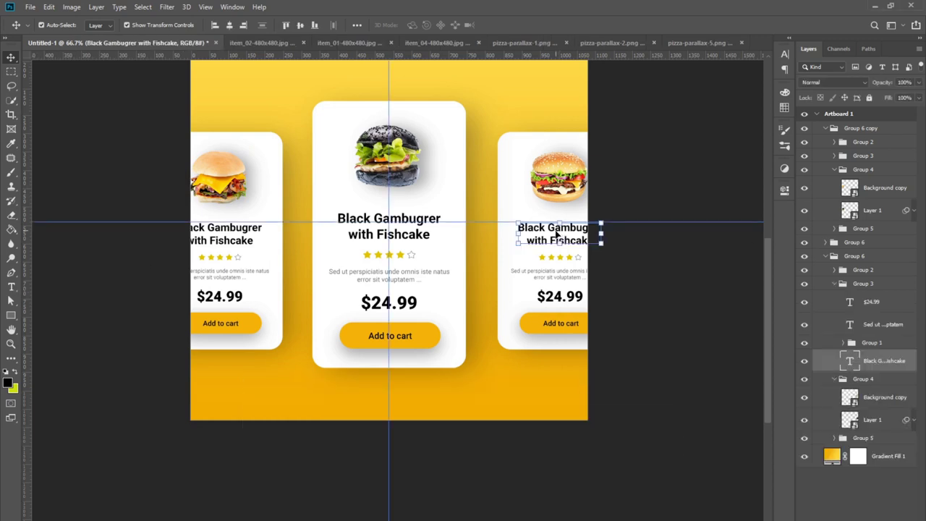
pyautogui.doubleClick(558, 235)
pyautogui.hotkey('ctrl', 'v')
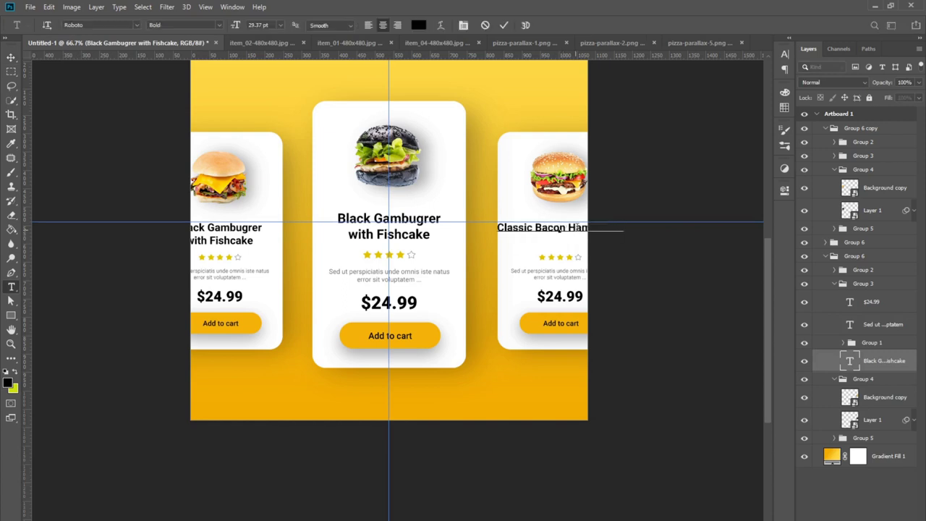
pyautogui.hotkey('ctrl', 'Return')
pyautogui.press('v')
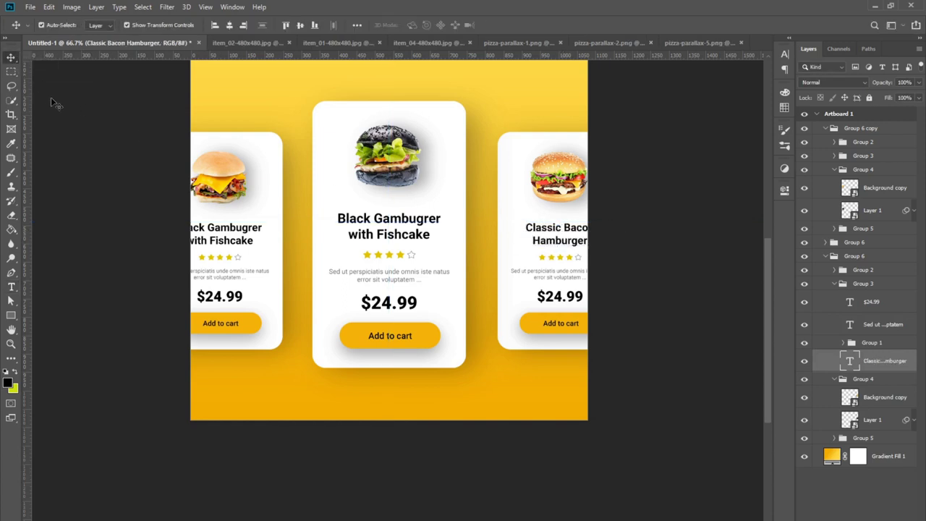
pyautogui.doubleClick(568, 304)
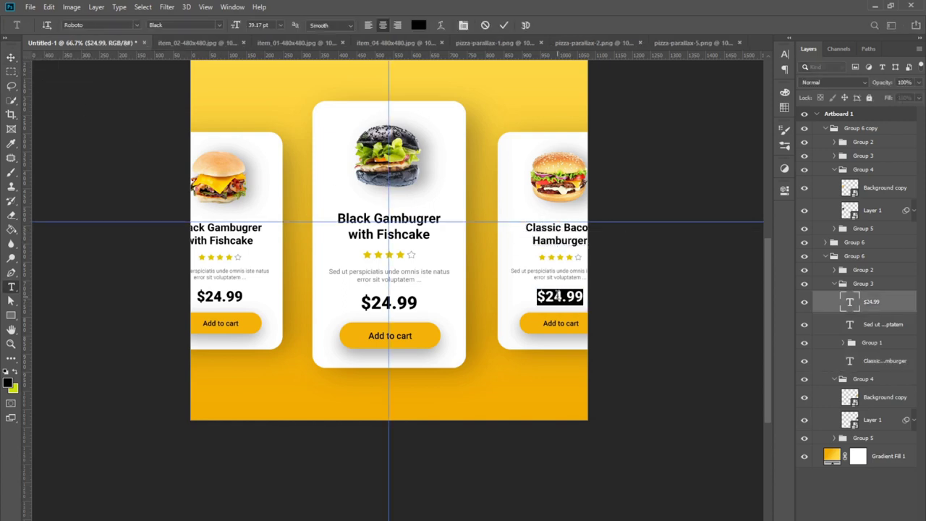
pyautogui.moveTo(563, 296); pyautogui.dragTo(553, 296)
pyautogui.write('11')
pyautogui.hotkey('ctrl', 'Return')
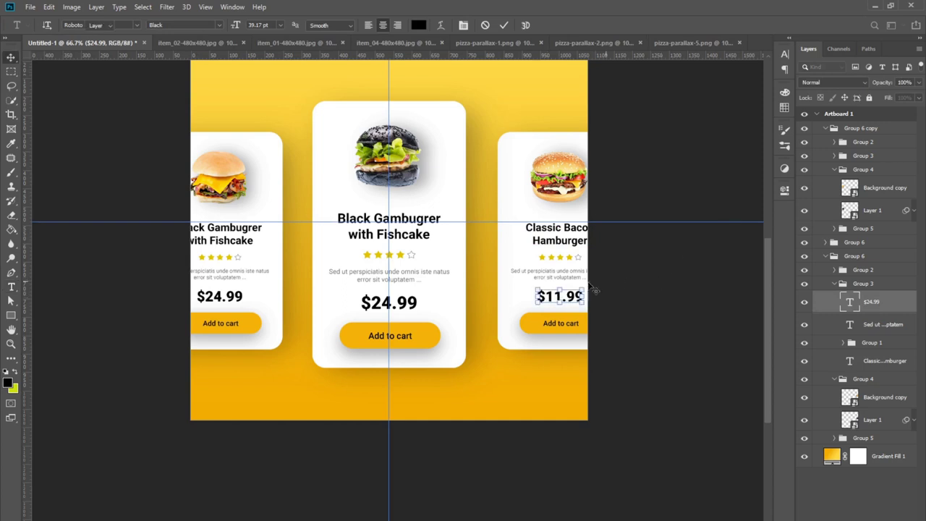
pyautogui.press('v')
# Set the right card's fourth star to no fill, leaving three filled stars
pyautogui.hotkey('ctrl', '1')
pyautogui.click(656, 236)
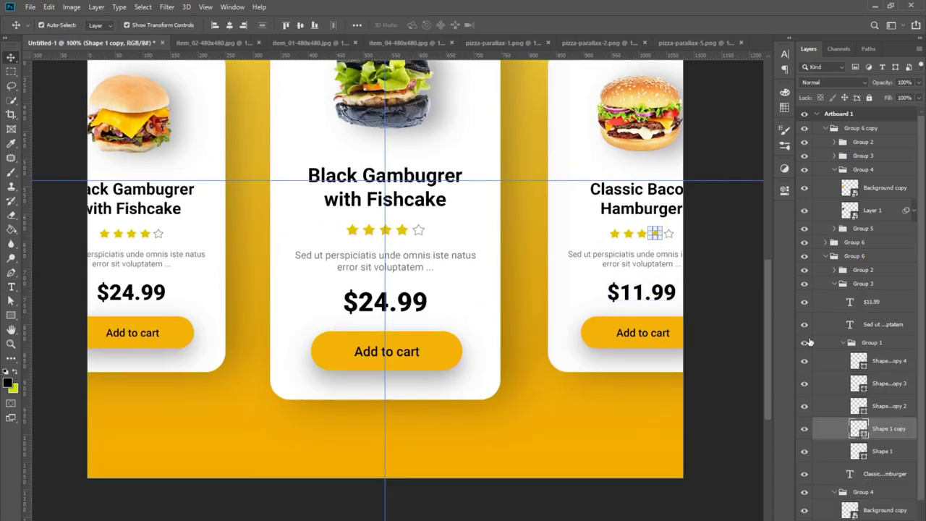
pyautogui.click(12, 314)
pyautogui.click(100, 26)
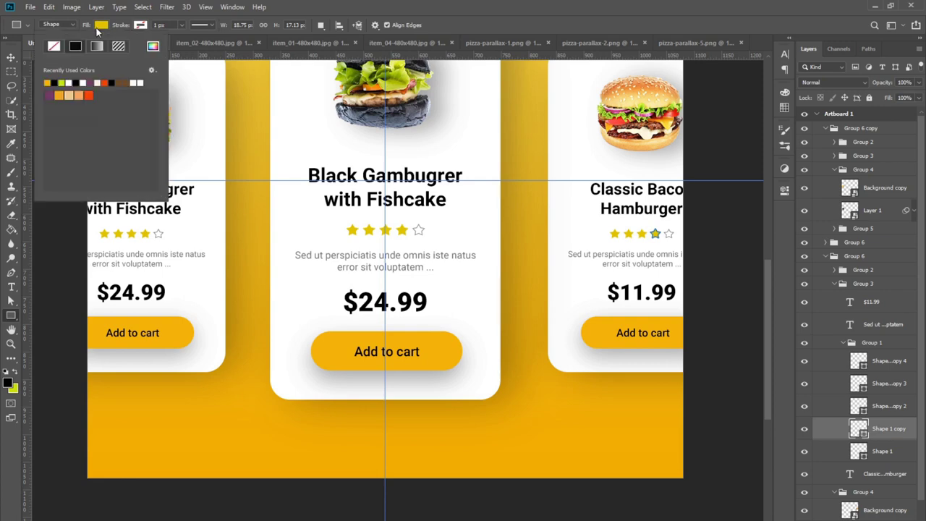
pyautogui.click(141, 26)
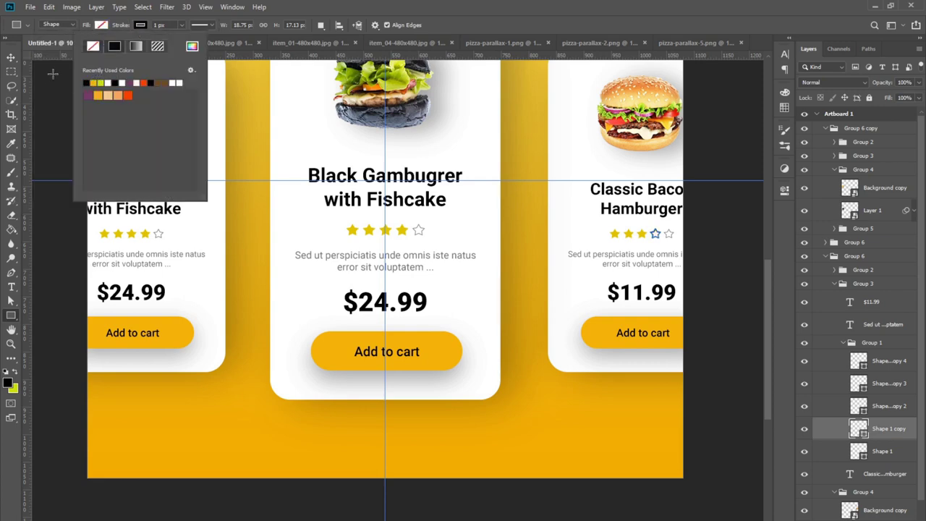
pyautogui.click(11, 58)
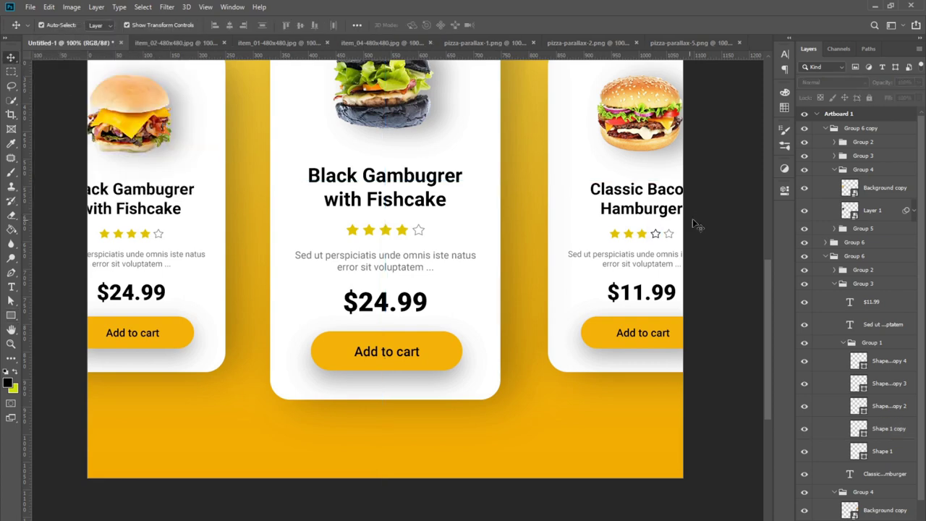
pyautogui.click(883, 411)
pyautogui.click(883, 362)
pyautogui.click(881, 450)
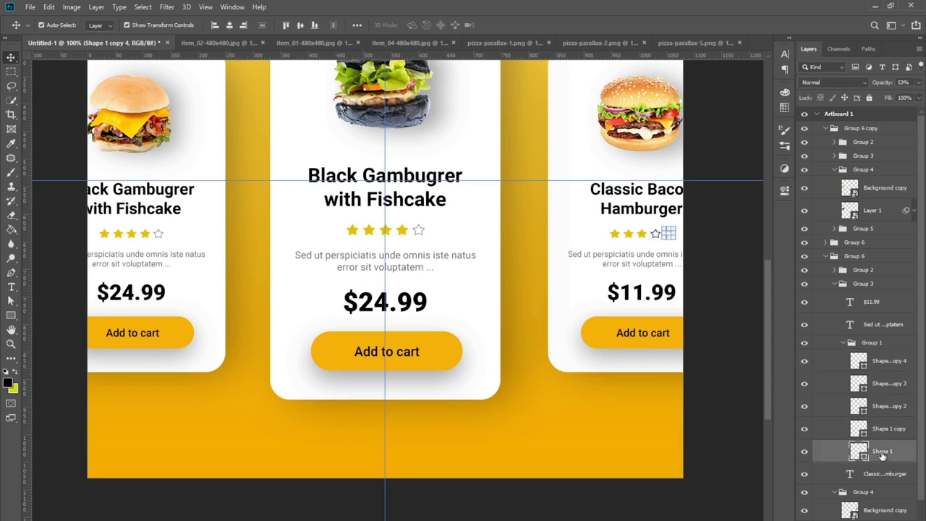
pyautogui.click(888, 411)
pyautogui.click(884, 431)
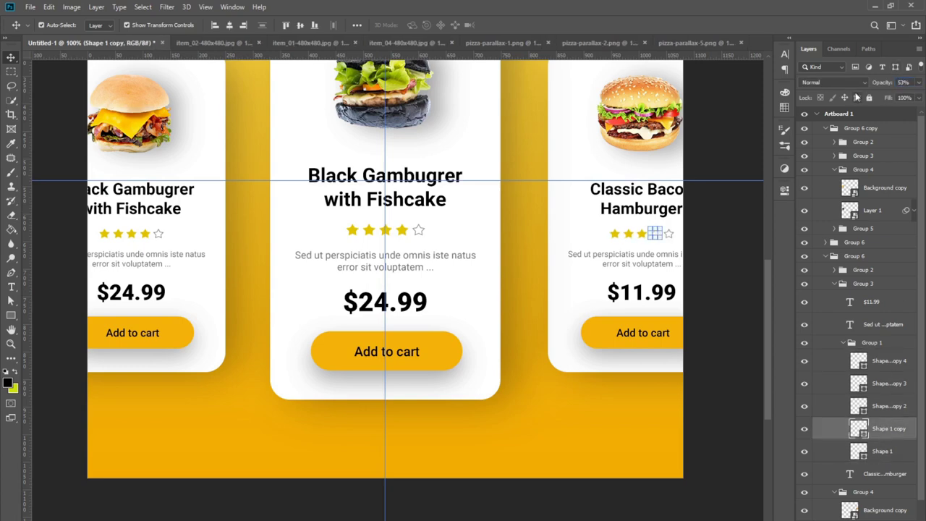
pyautogui.click(713, 285)
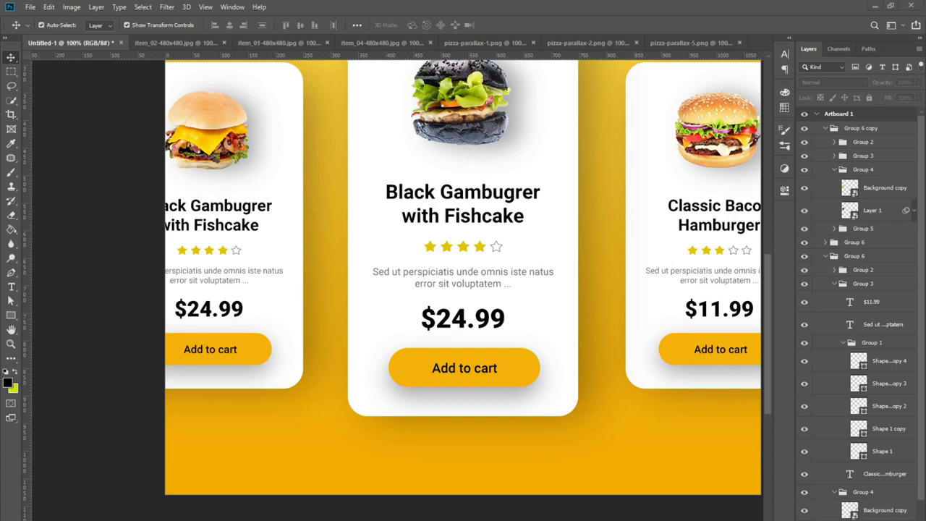
# Retitle the left card 'Royal Cheeseburger with Bacon' split across two lines
pyautogui.doubleClick(226, 224)
pyautogui.hotkey('ctrl', 'a')
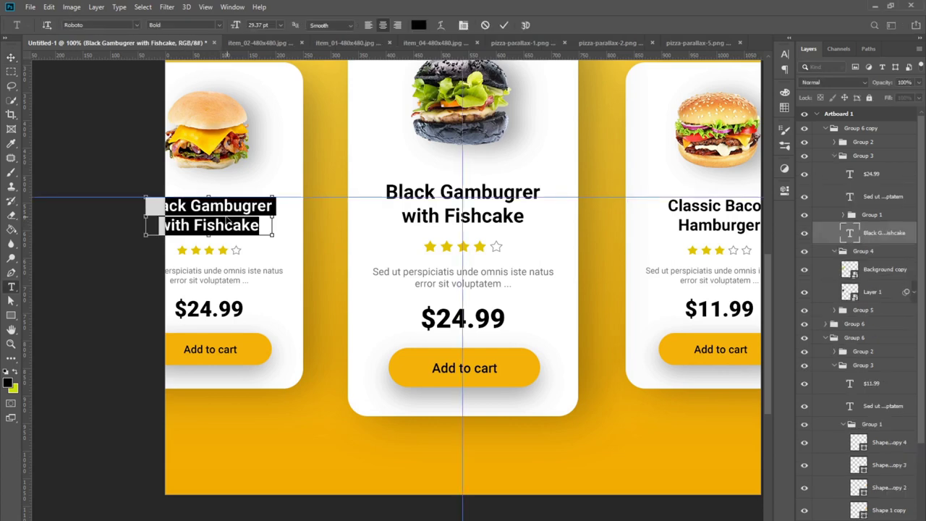
pyautogui.hotkey('ctrl', 'v')
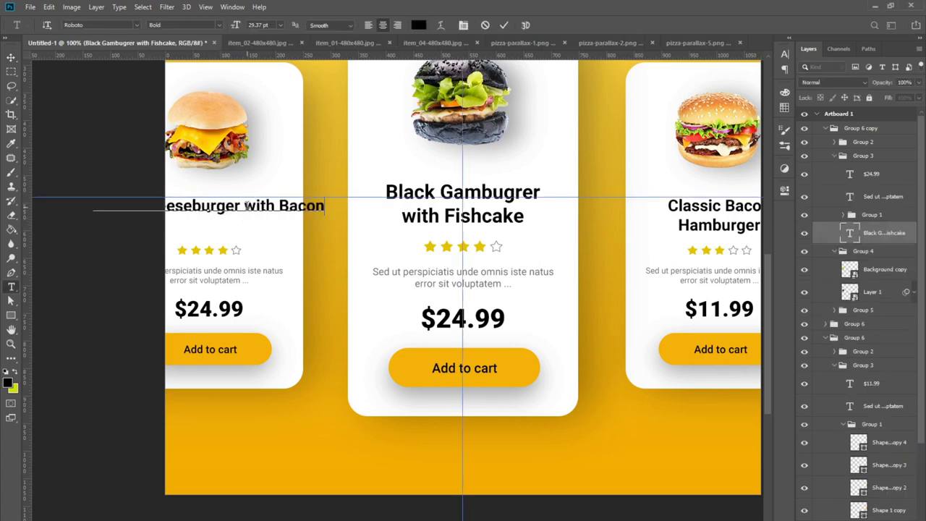
pyautogui.press('Return')
pyautogui.click(10, 58)
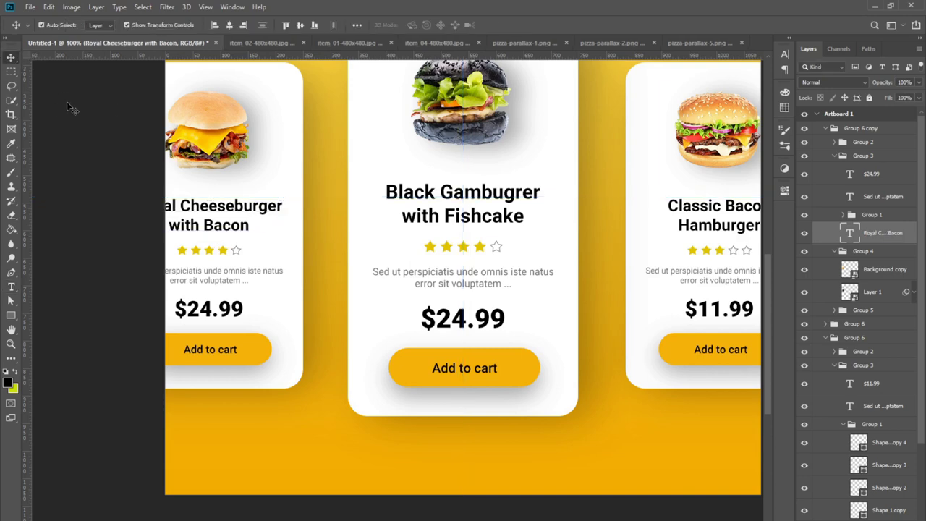
# Make the left card's third and fourth stars hollow, faded to 53% opacity
pyautogui.click(221, 250)
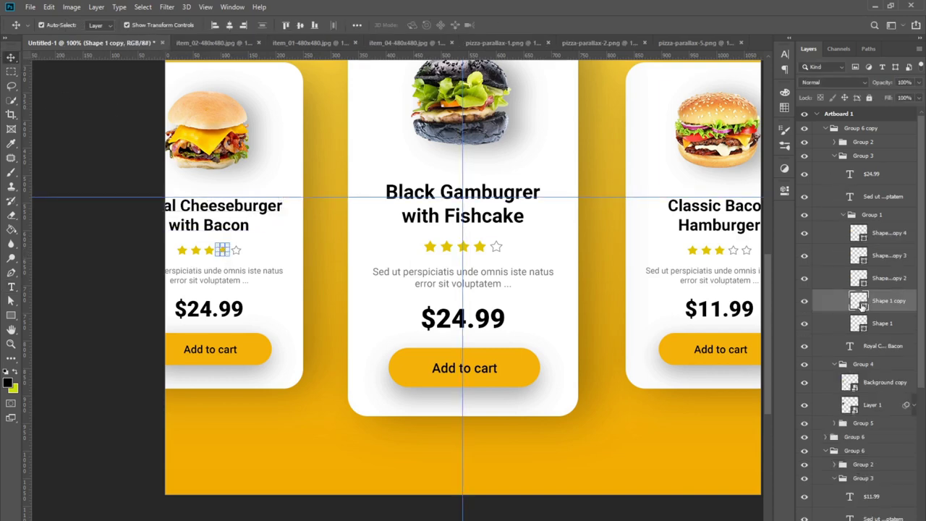
pyautogui.click(11, 316)
pyautogui.click(100, 25)
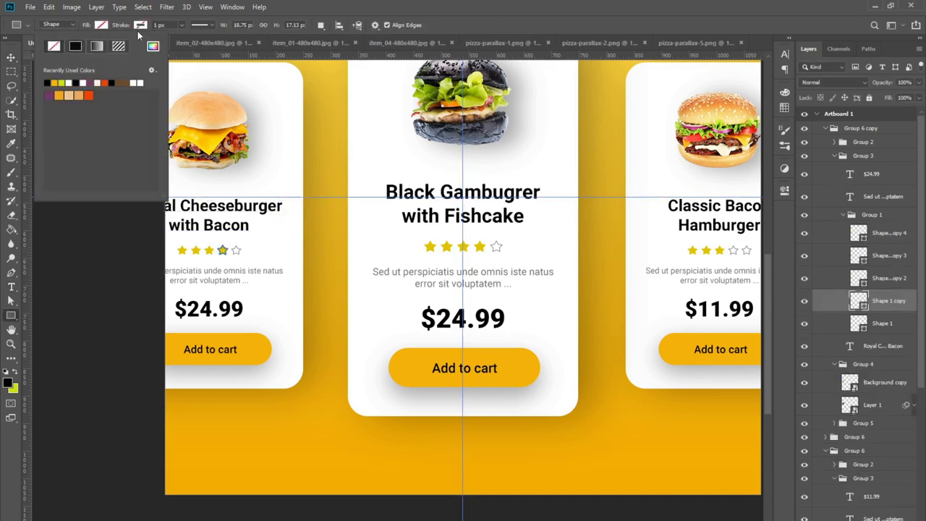
pyautogui.click(140, 25)
pyautogui.click(885, 84)
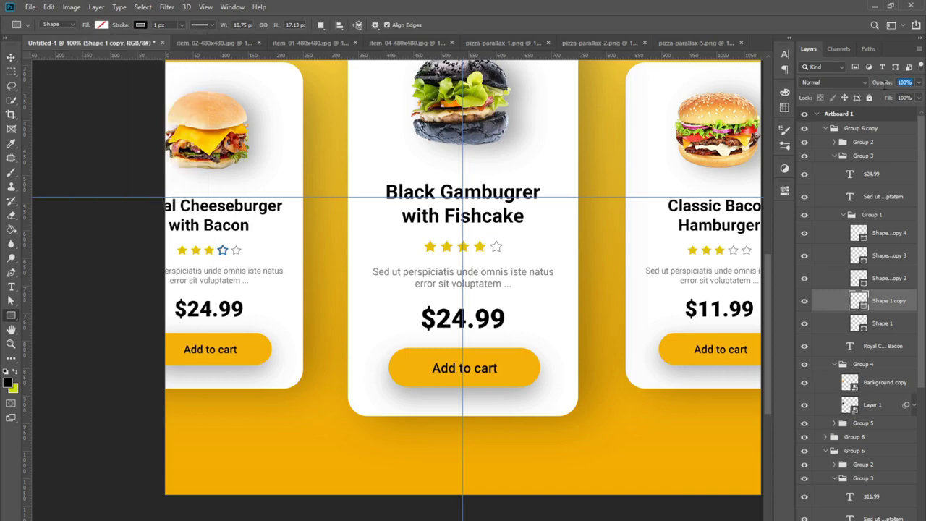
pyautogui.write('53')
pyautogui.press('v')
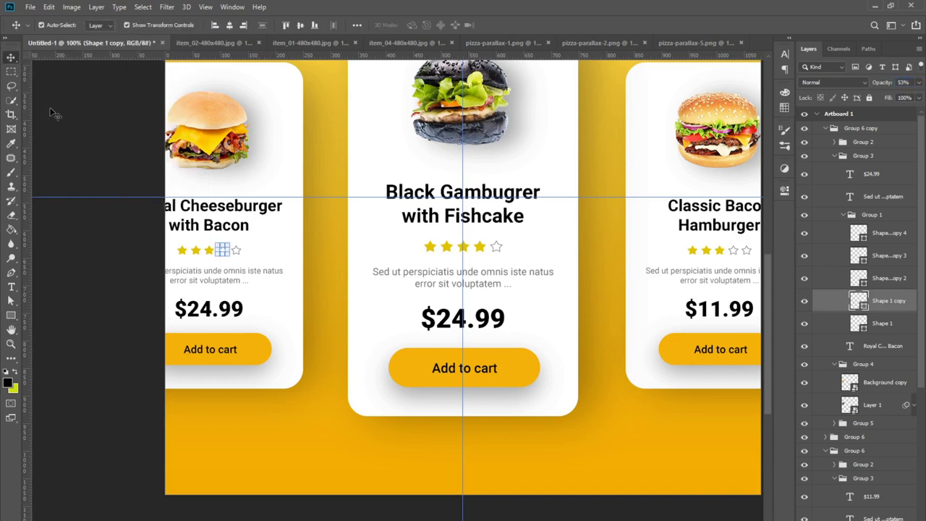
pyautogui.click(209, 250)
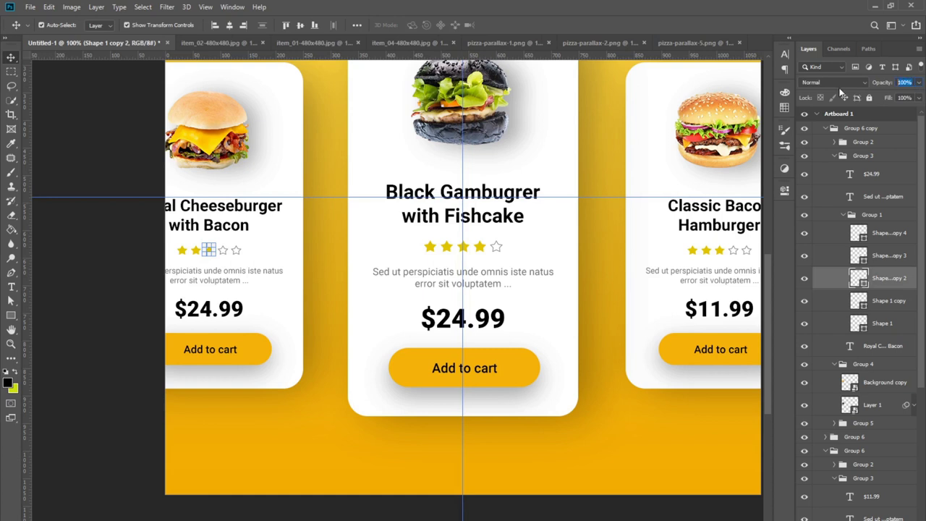
pyautogui.click(10, 316)
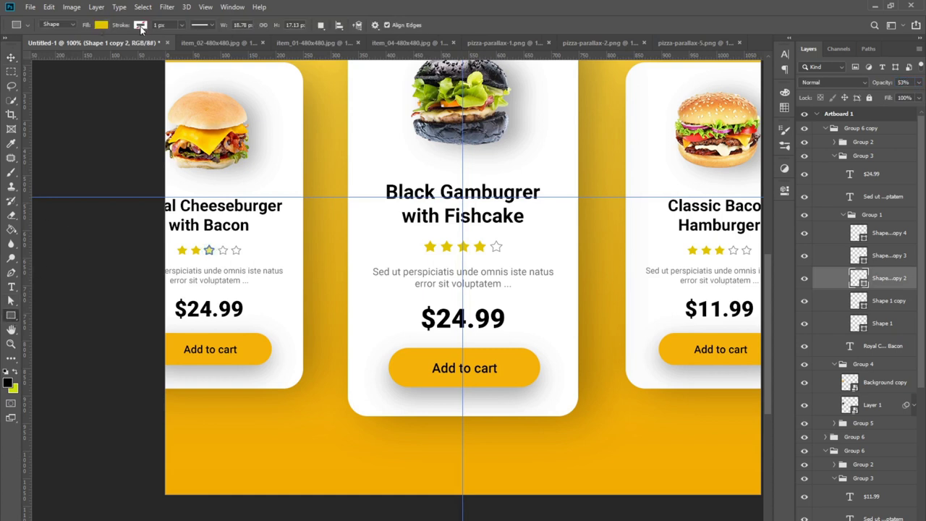
pyautogui.click(101, 25)
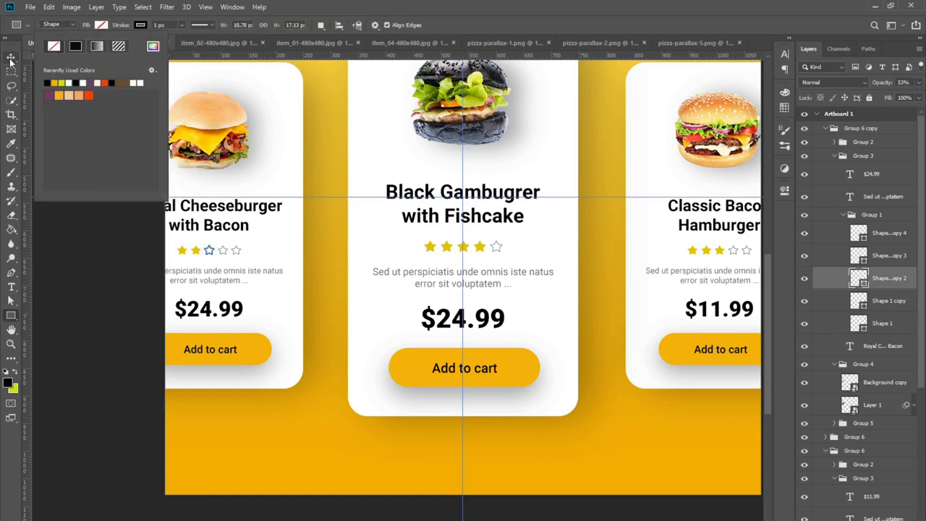
pyautogui.click(11, 59)
# Change the left card's price to $13.49 and zoom out to the whole artboard
pyautogui.click(11, 287)
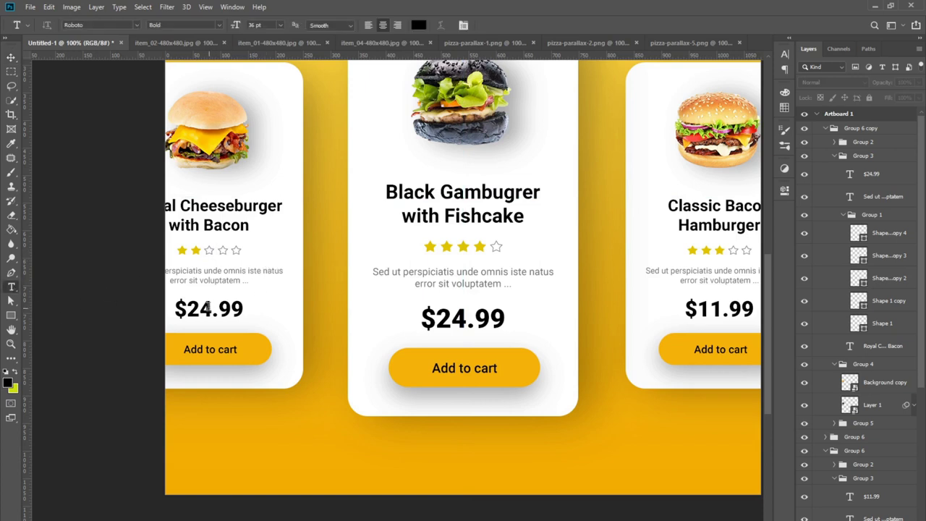
pyautogui.moveTo(200, 309); pyautogui.dragTo(185, 309)
pyautogui.write('123')
pyautogui.press('BackSpace')
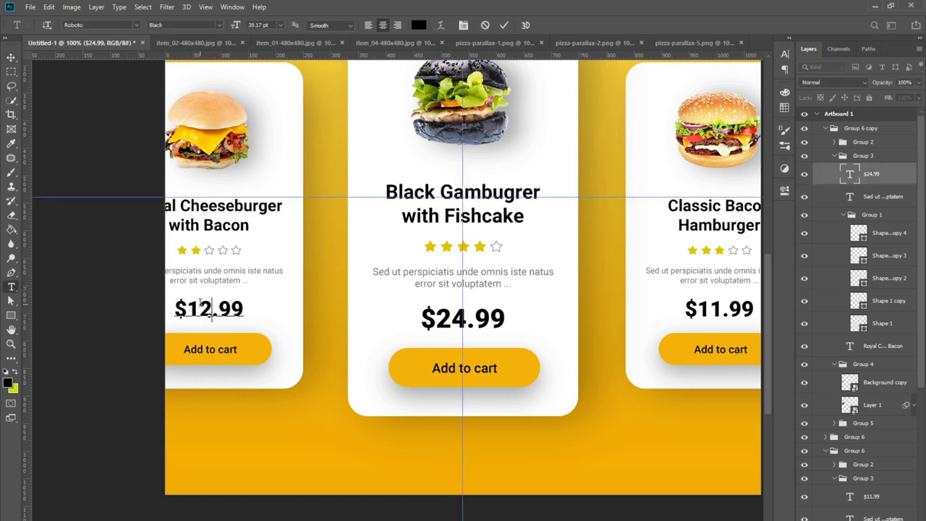
pyautogui.press('BackSpace')
pyautogui.write('3')
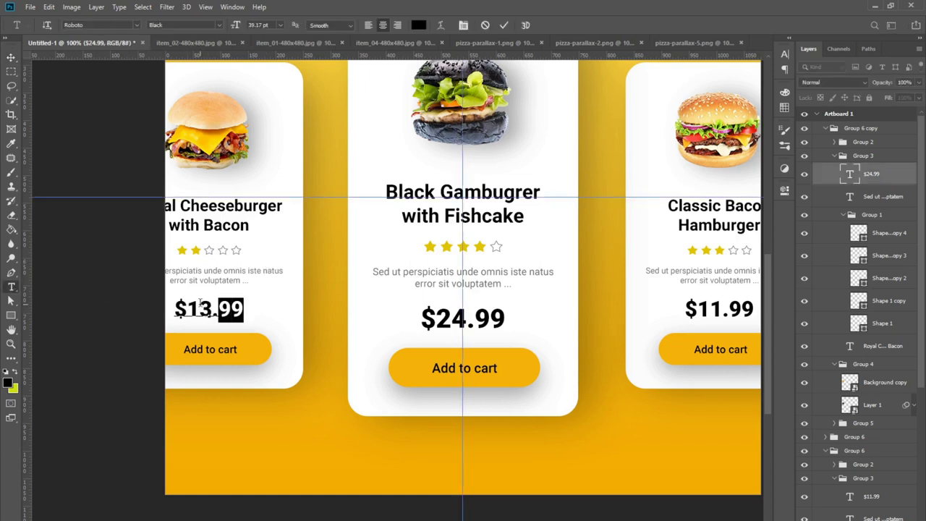
pyautogui.click(10, 58)
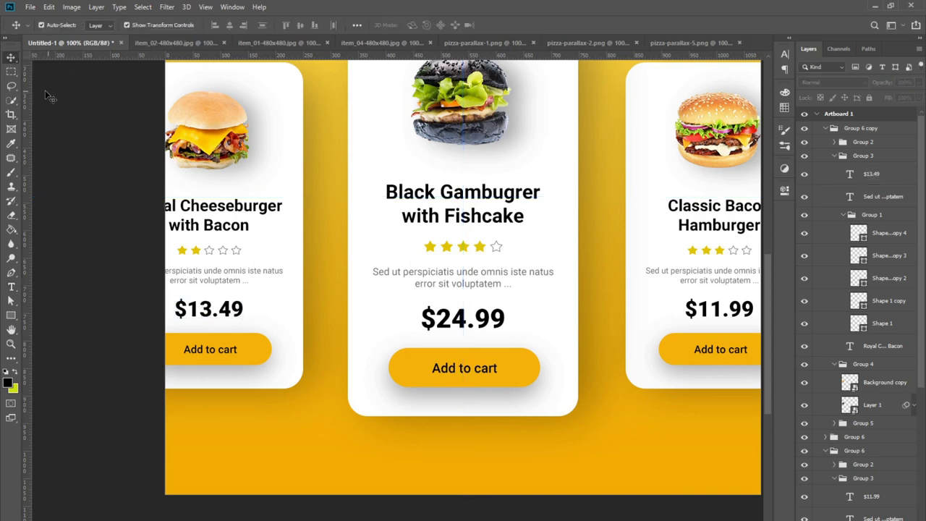
pyautogui.hotkey('ctrl', '-')
pyautogui.hotkey('ctrl', '-')
# Nudge both side cards toward the centre and drag a basil leaf from pizza-parallax-2 onto the artboard
pyautogui.click(836, 157)
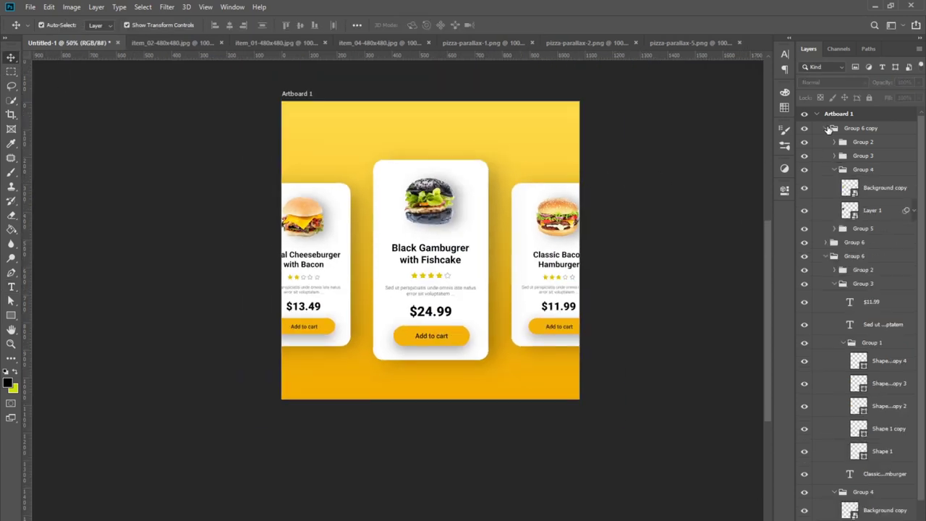
pyautogui.click(826, 256)
pyautogui.click(826, 128)
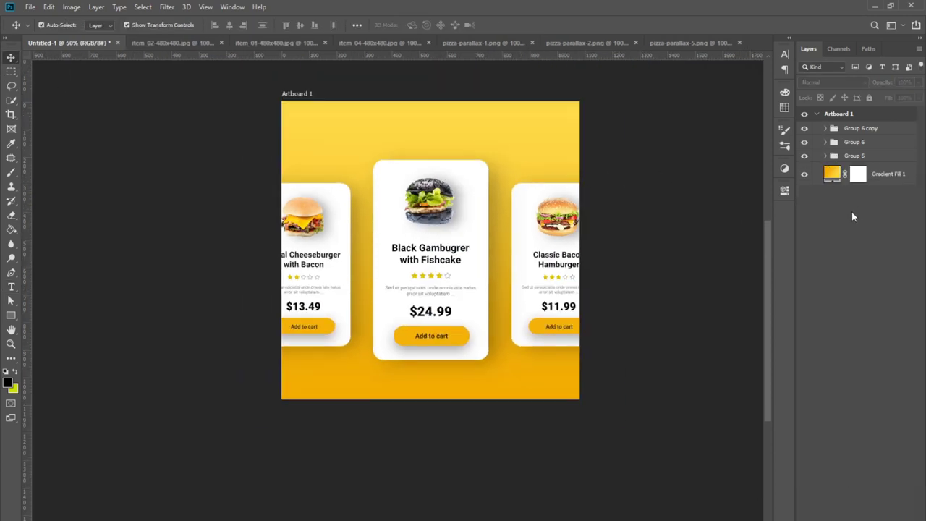
pyautogui.click(852, 129)
pyautogui.press('Right')
pyautogui.press('Right')
pyautogui.press('Right')
pyautogui.press('Right')
pyautogui.press('Right')
pyautogui.press('Right')
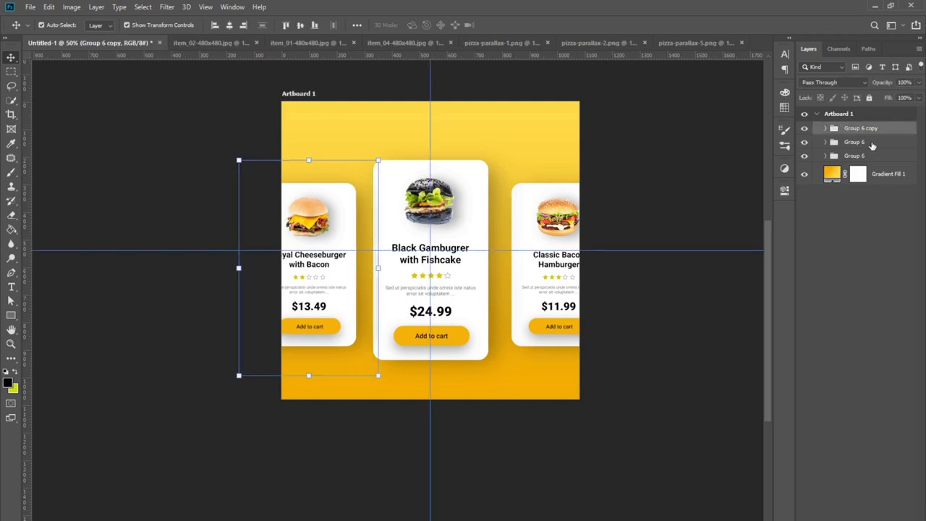
pyautogui.click(873, 142)
pyautogui.click(880, 156)
pyautogui.press('Left')
pyautogui.press('Left')
pyautogui.press('Left')
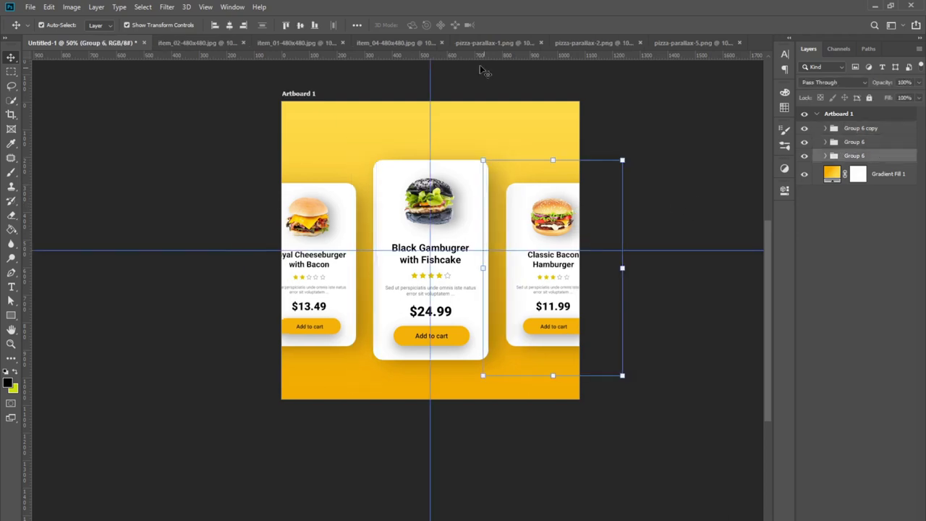
pyautogui.click(585, 40)
pyautogui.moveTo(419, 181)
pyautogui.mouseDown()
pyautogui.moveTo(345, 156)
pyautogui.moveTo(309, 129)
pyautogui.moveTo(515, 349)
pyautogui.mouseUp()
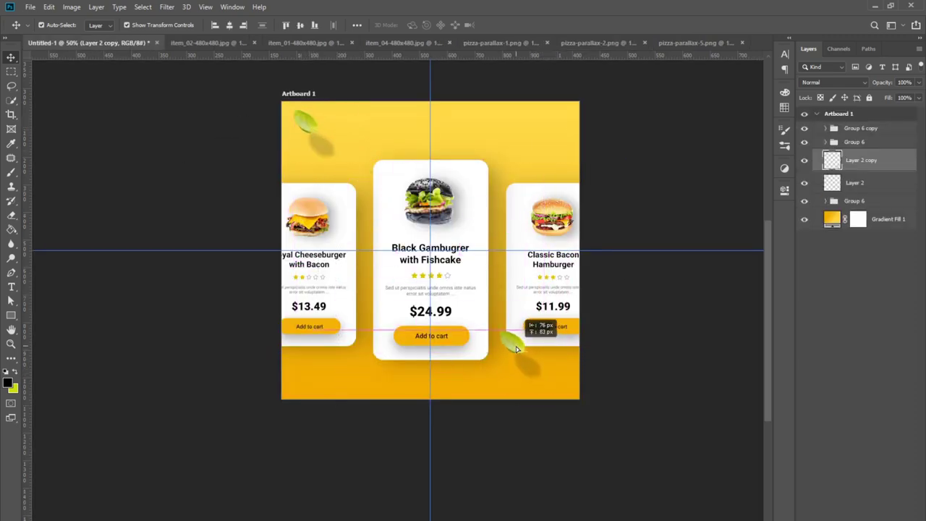
# Place a shrunken tomato slice in the top-right corner of the artboard
pyautogui.click(575, 44)
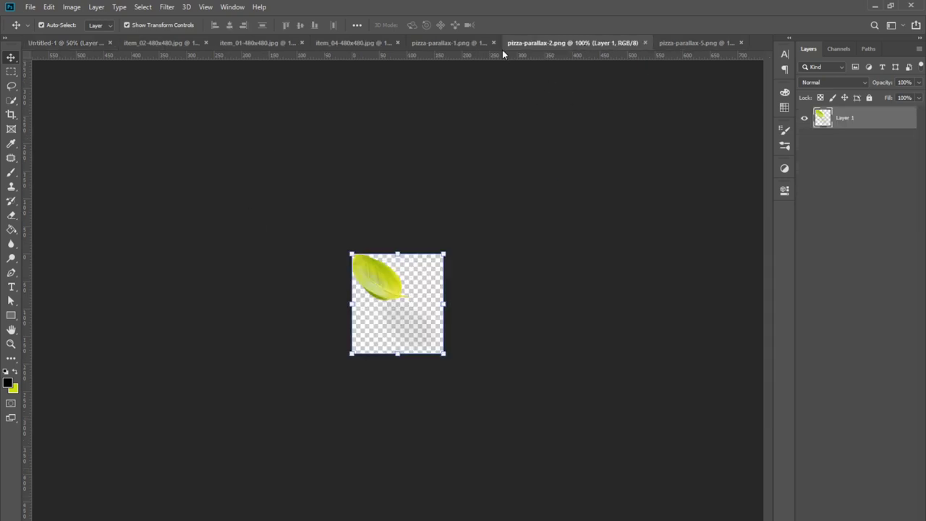
pyautogui.click(448, 42)
pyautogui.moveTo(409, 169); pyautogui.dragTo(561, 166)
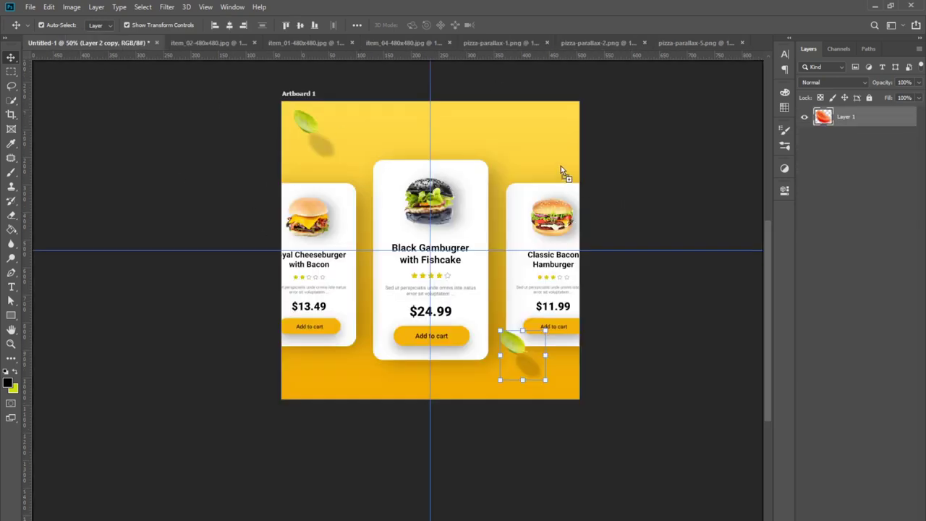
pyautogui.hotkey('ctrl', 't')
pyautogui.moveTo(620, 108); pyautogui.dragTo(579, 127)
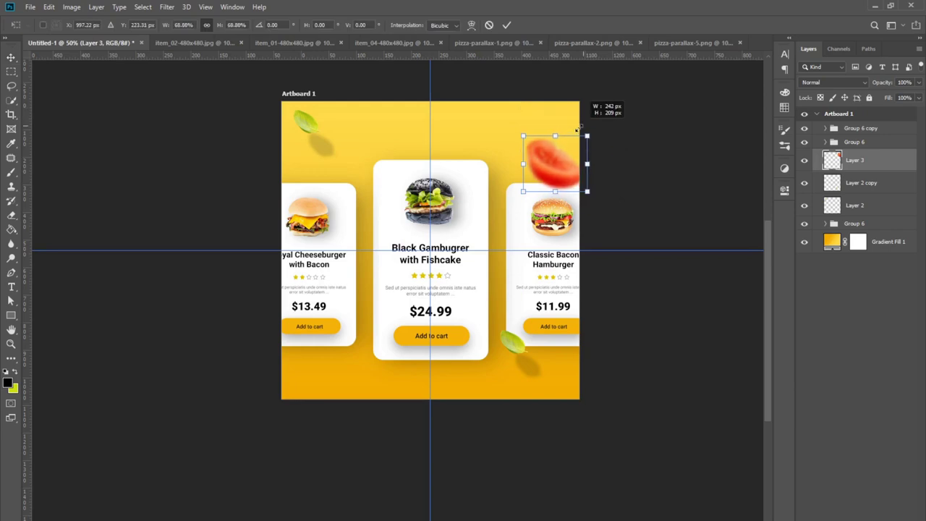
pyautogui.moveTo(552, 170); pyautogui.dragTo(566, 169)
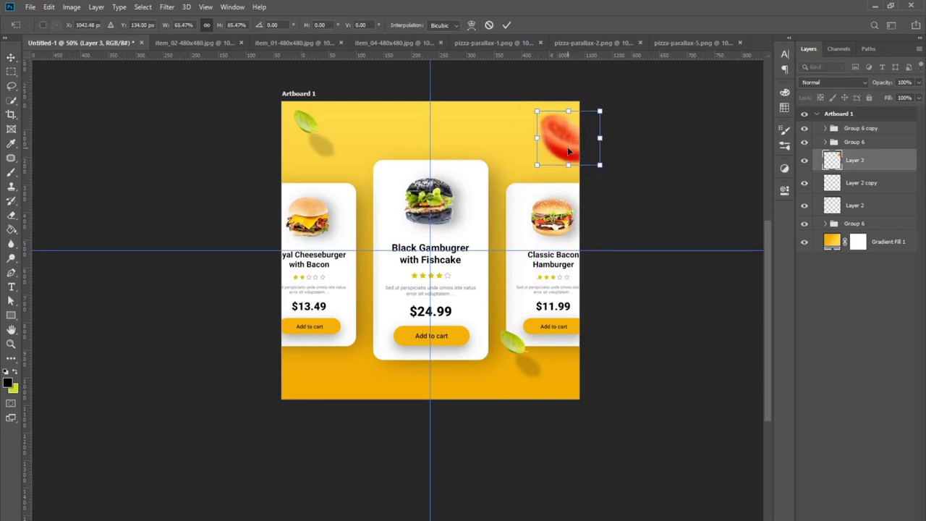
pyautogui.press('Return')
# Bring a second tomato slice from pizza-parallax-5 into the burger design
pyautogui.click(681, 43)
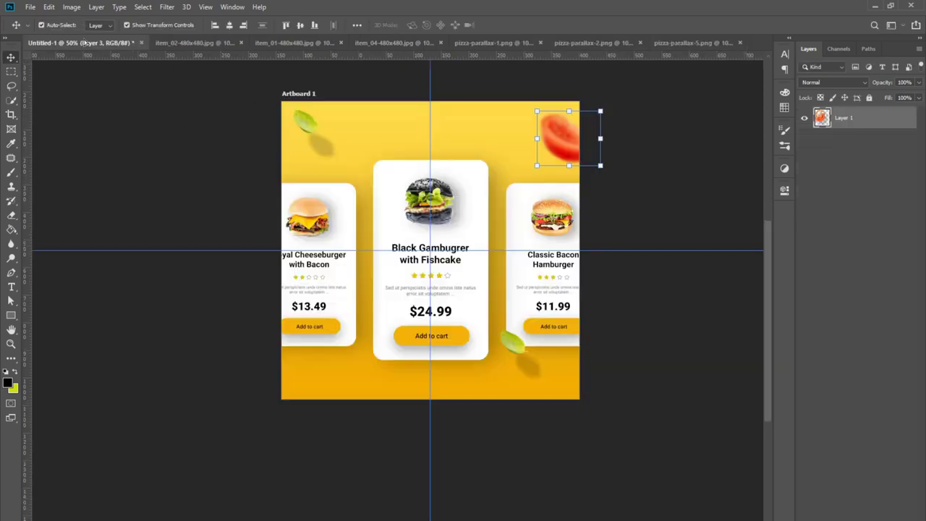
pyautogui.moveTo(154, 86); pyautogui.dragTo(364, 357)
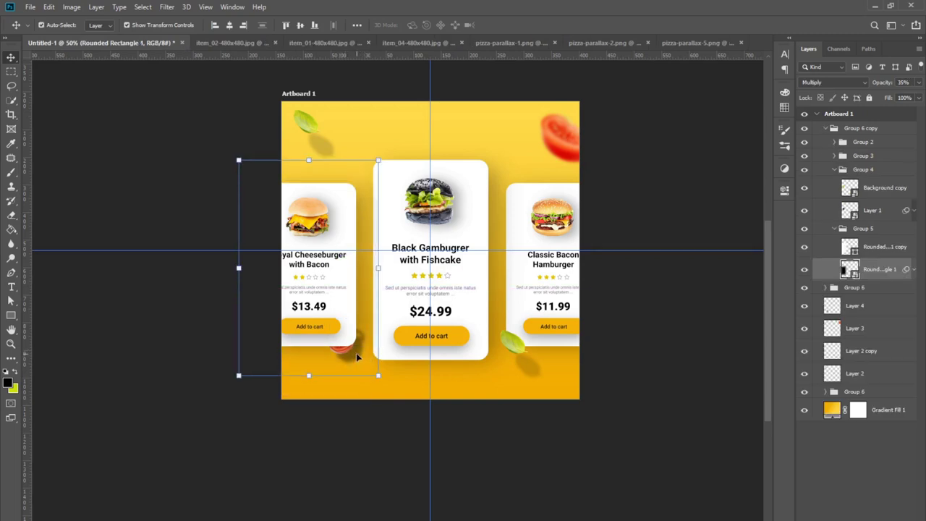
pyautogui.click(834, 229)
pyautogui.click(862, 229)
pyautogui.click(880, 189)
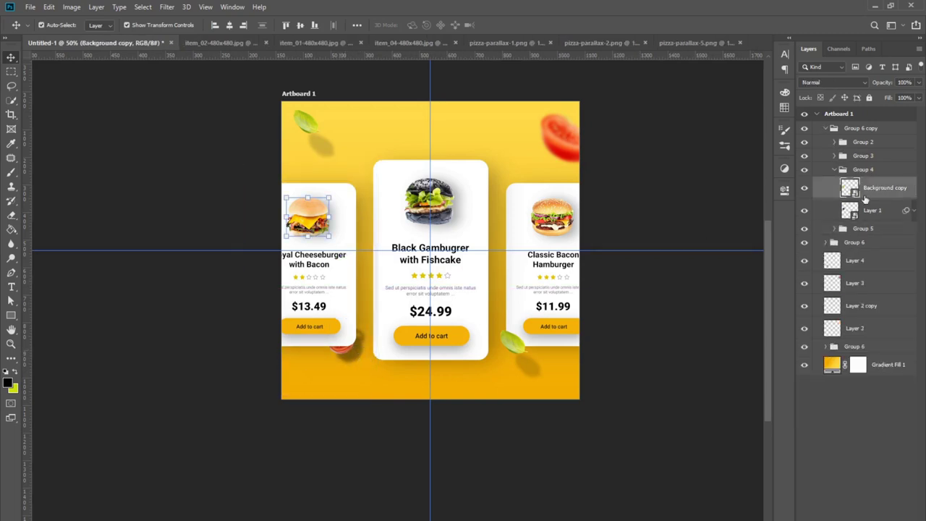
pyautogui.click(858, 285)
pyautogui.click(865, 309)
pyautogui.click(866, 330)
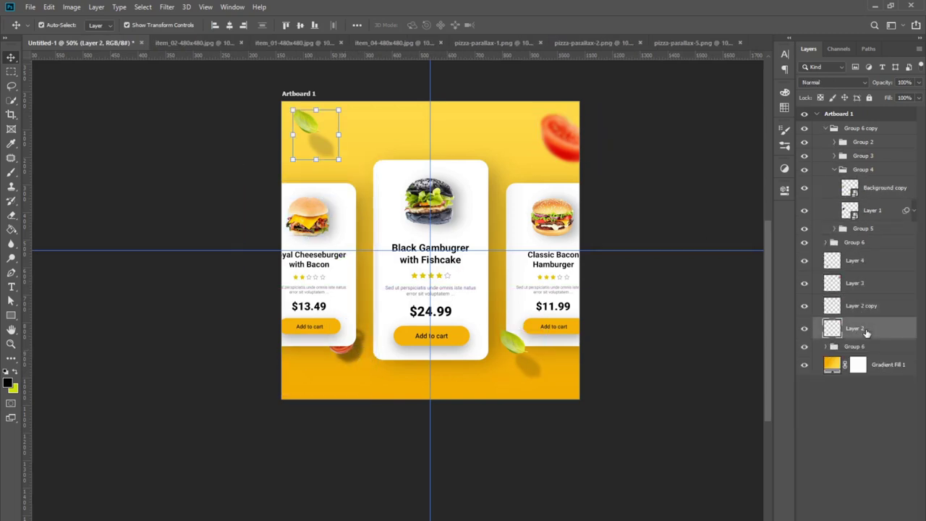
# Move the new tomato to the top of the layer stack and nudge it down and left beside the left card
pyautogui.moveTo(868, 264)
pyautogui.mouseDown()
pyautogui.moveTo(858, 123)
pyautogui.moveTo(883, 176)
pyautogui.moveTo(883, 120)
pyautogui.mouseUp()
pyautogui.click(827, 152)
pyautogui.hotkey('shift', 'Down')
pyautogui.hotkey('shift', 'Down')
pyautogui.hotkey('shift', 'Down')
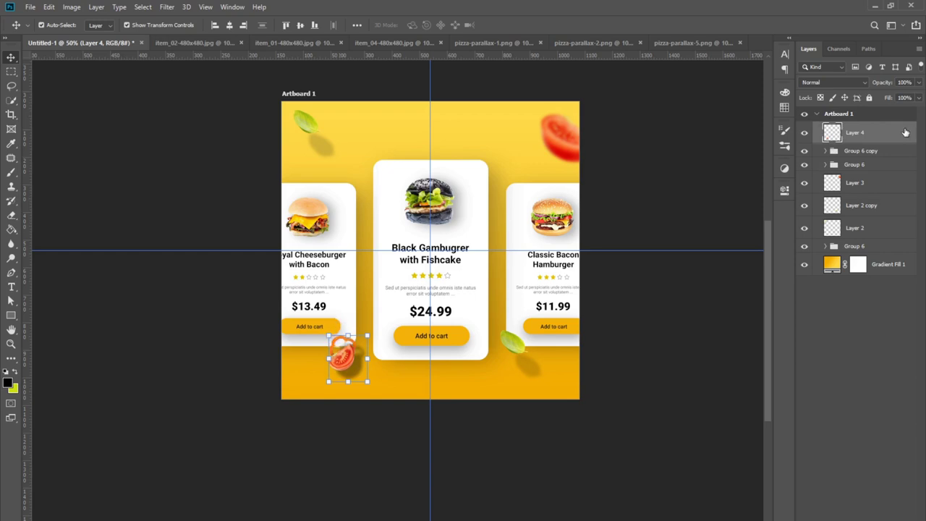
pyautogui.hotkey('shift', 'Down')
pyautogui.hotkey('shift', 'Down')
pyautogui.hotkey('shift', 'Left')
pyautogui.hotkey('shift', 'Left')
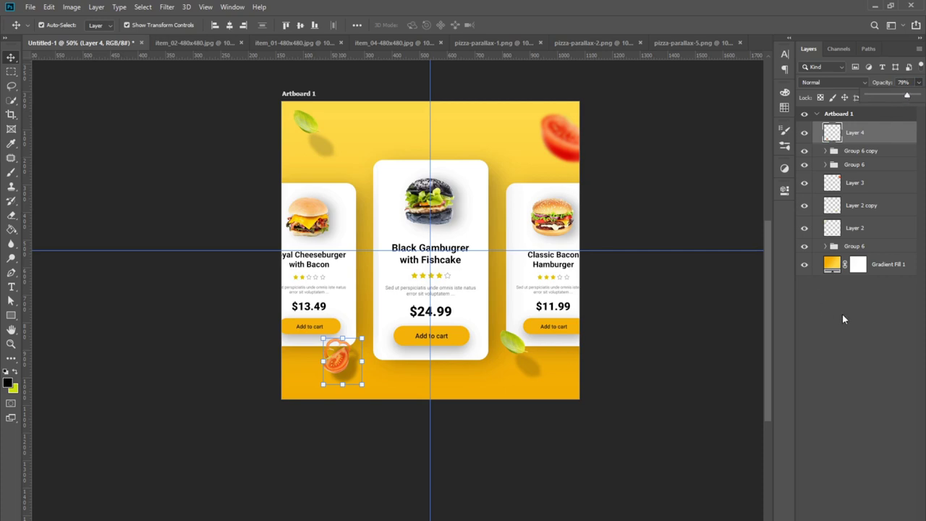
# Duplicate a basil leaf, rotate it, enlarge it to about double size at the top centre
pyautogui.moveTo(344, 366); pyautogui.dragTo(440, 101)
pyautogui.hotkey('ctrl', 'z')
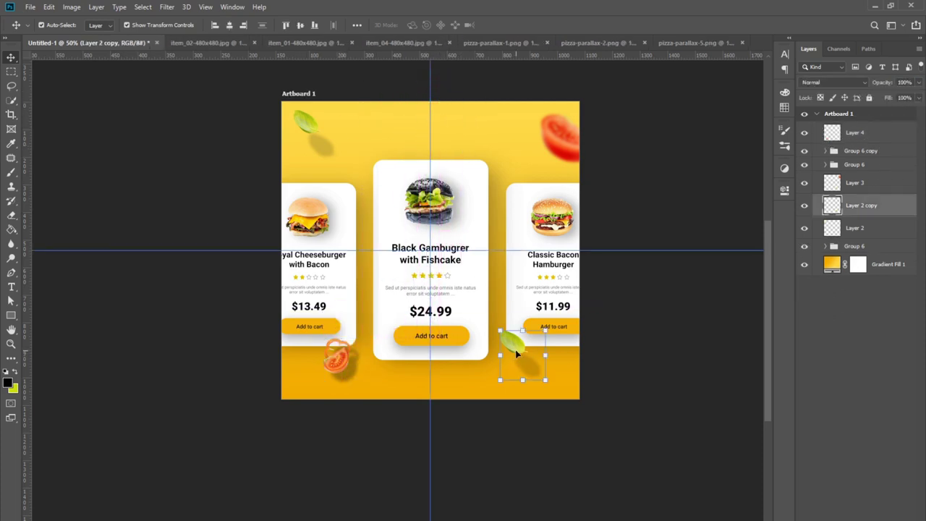
pyautogui.moveTo(511, 342); pyautogui.dragTo(431, 141)
pyautogui.hotkey('ctrl', 't')
pyautogui.moveTo(462, 105); pyautogui.dragTo(381, 122)
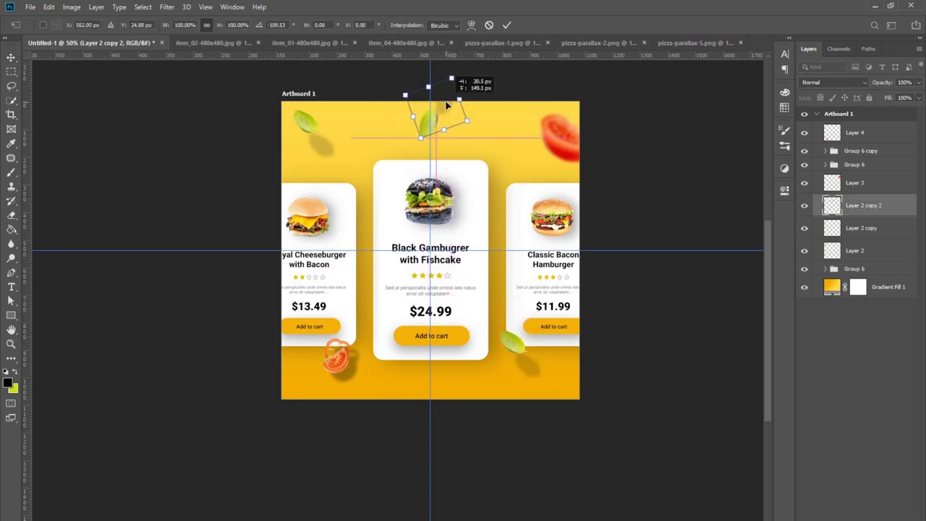
pyautogui.moveTo(443, 118); pyautogui.dragTo(527, 93)
pyautogui.moveTo(432, 94)
pyautogui.mouseDown()
pyautogui.moveTo(456, 116)
pyautogui.moveTo(449, 124)
pyautogui.mouseUp()
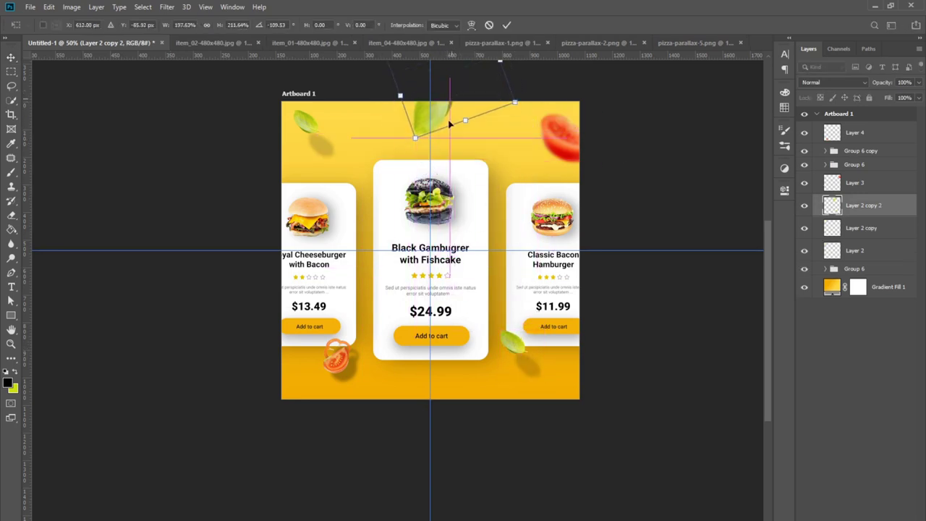
pyautogui.press('Return')
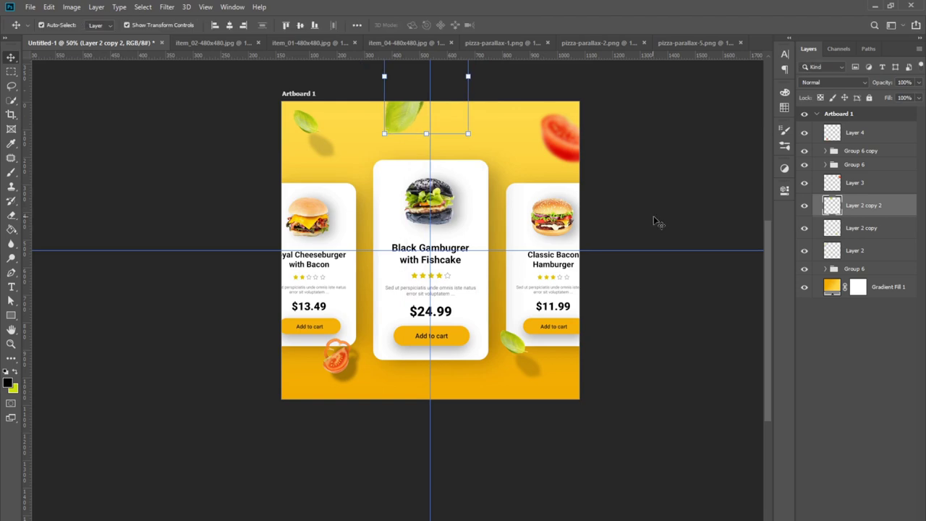
pyautogui.click(680, 220)
pyautogui.click(854, 166)
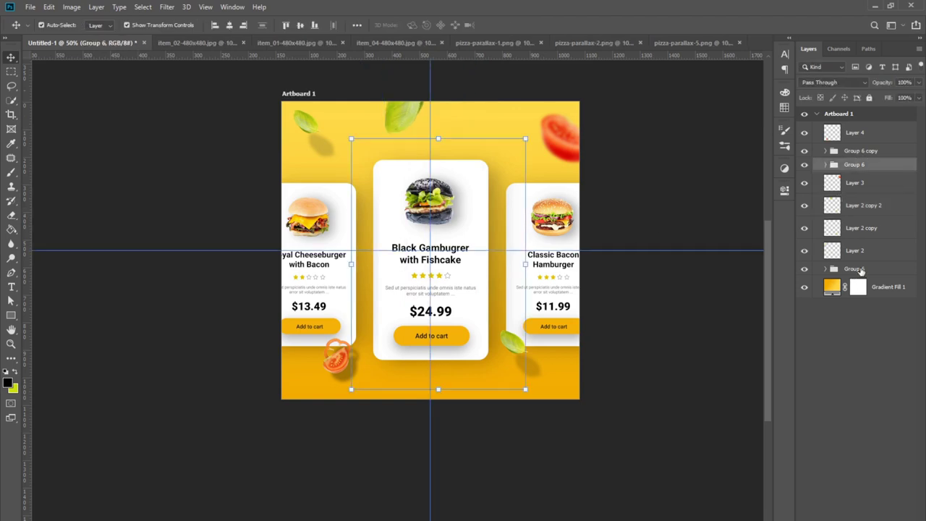
# Nudge the right card up and left, and the left card down and right
pyautogui.click(861, 270)
pyautogui.press('Up')
pyautogui.press('Up')
pyautogui.press('Up')
pyautogui.press('Up')
pyautogui.press('Up')
pyautogui.press('Up')
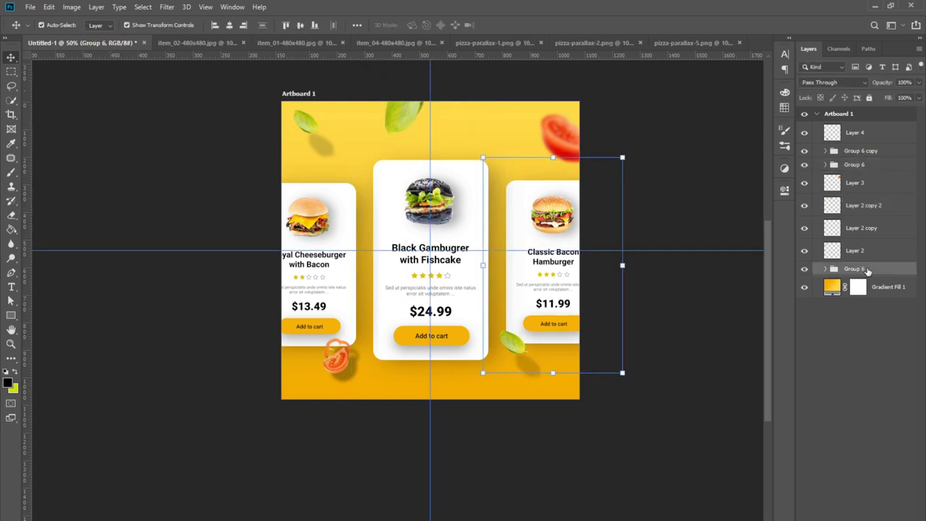
pyautogui.click(877, 152)
pyautogui.press('Up')
pyautogui.press('Up')
pyautogui.press('Up')
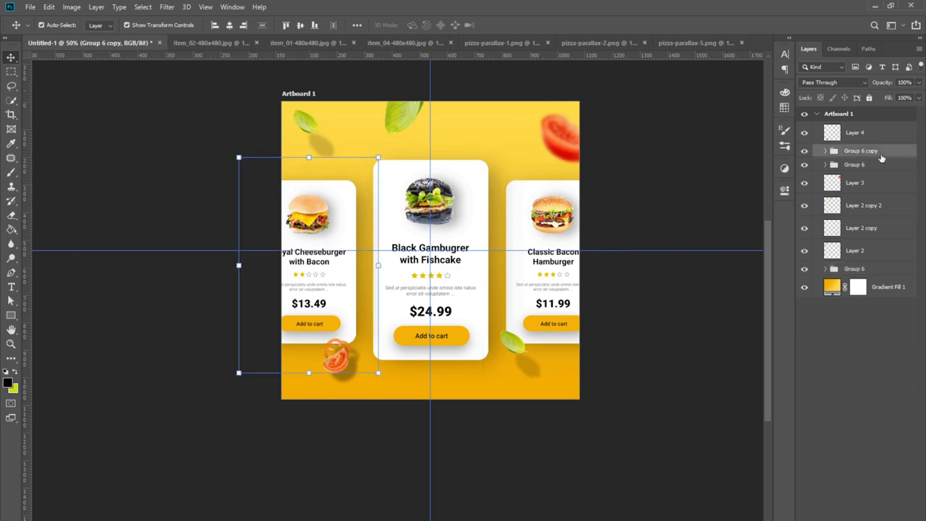
pyautogui.press('Down')
pyautogui.press('Down')
pyautogui.press('Down')
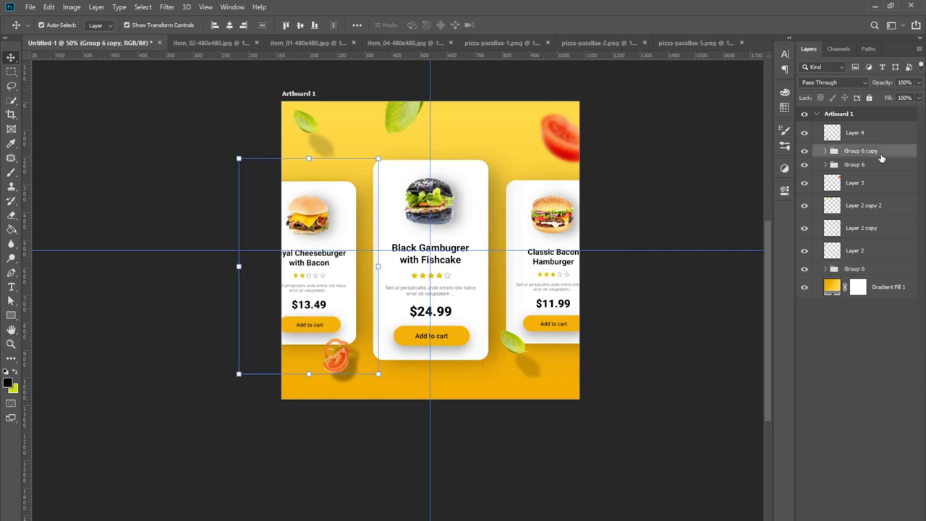
pyautogui.press('Right')
pyautogui.press('Right')
pyautogui.press('Right')
pyautogui.click(861, 270)
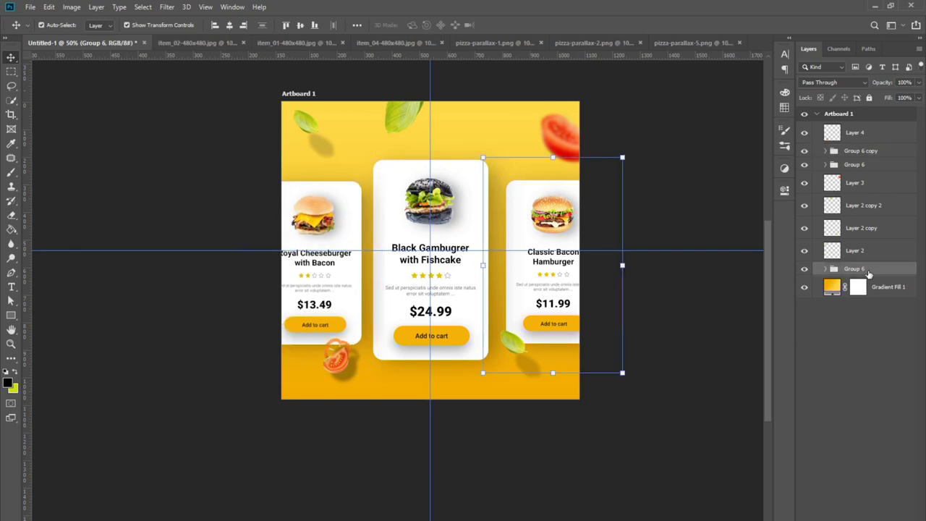
pyautogui.press('Left')
pyautogui.press('Left')
pyautogui.press('Left')
pyautogui.press('Left')
pyautogui.press('Left')
pyautogui.press('Left')
# Scale the middle Black Gambugrer card up to about 104.6%
pyautogui.click(827, 362)
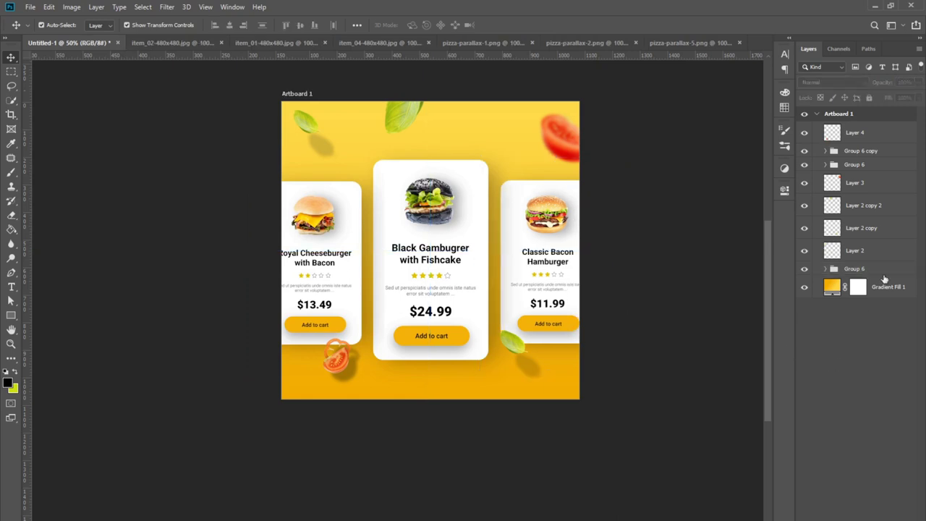
pyautogui.click(861, 150)
pyautogui.click(812, 165)
pyautogui.click(527, 137)
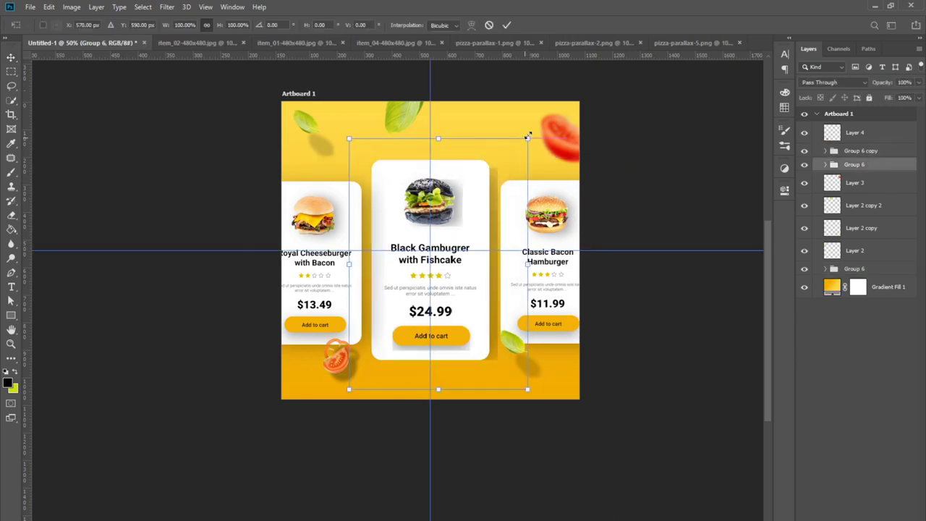
pyautogui.moveTo(521, 143); pyautogui.dragTo(527, 134)
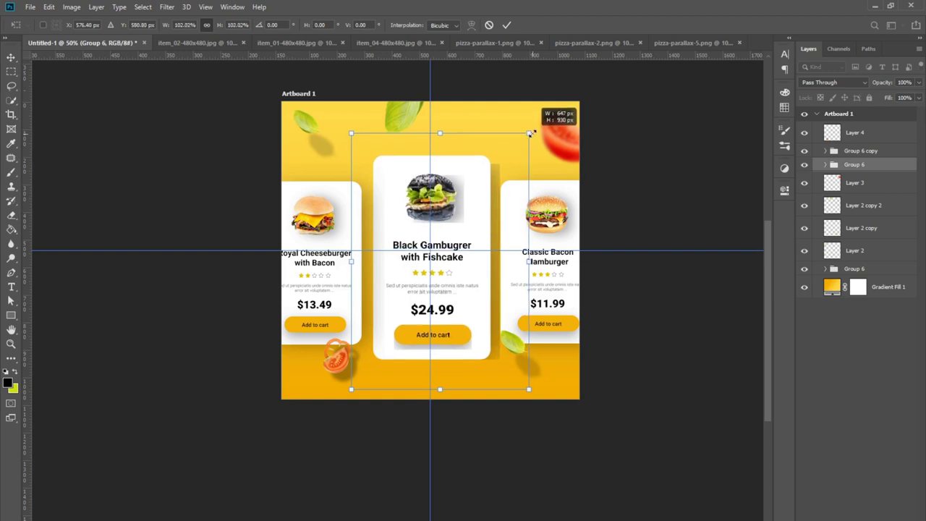
pyautogui.moveTo(348, 392); pyautogui.dragTo(350, 398)
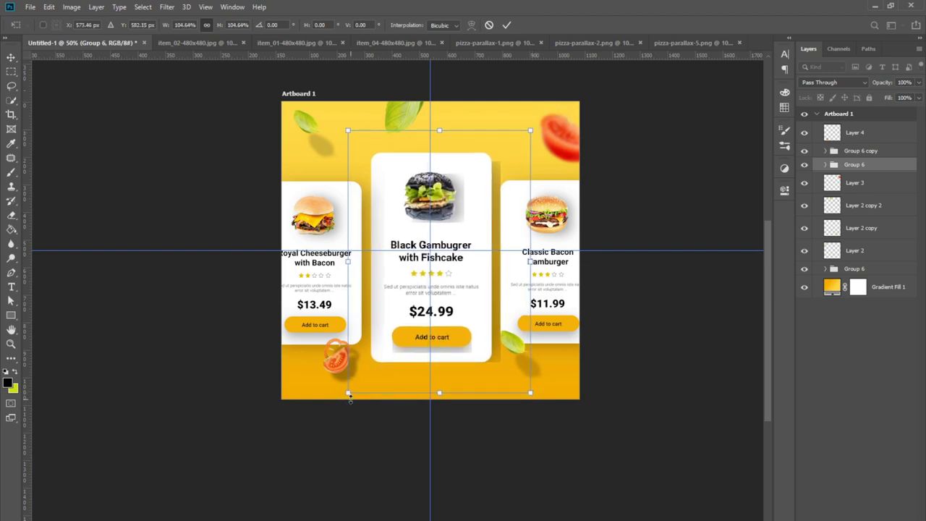
pyautogui.press('Return')
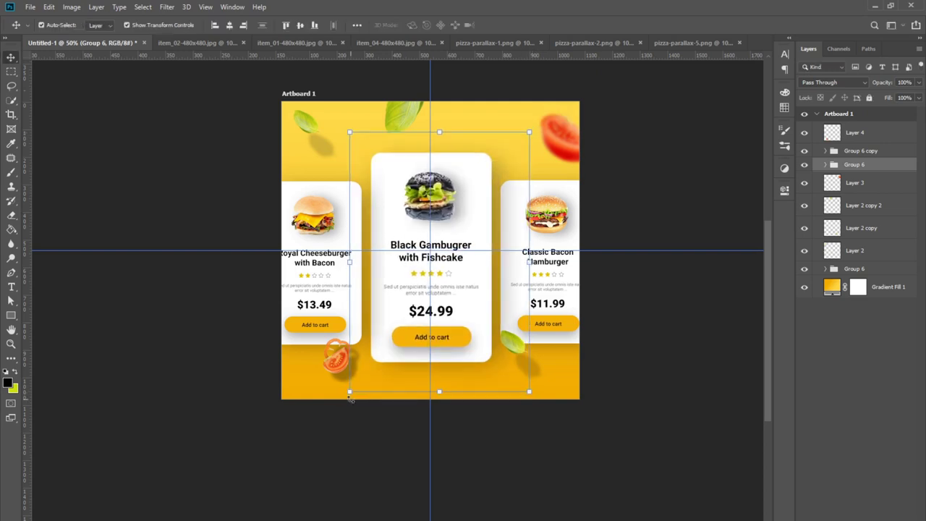
# Push the left card further left and the right card further right
pyautogui.click(854, 153)
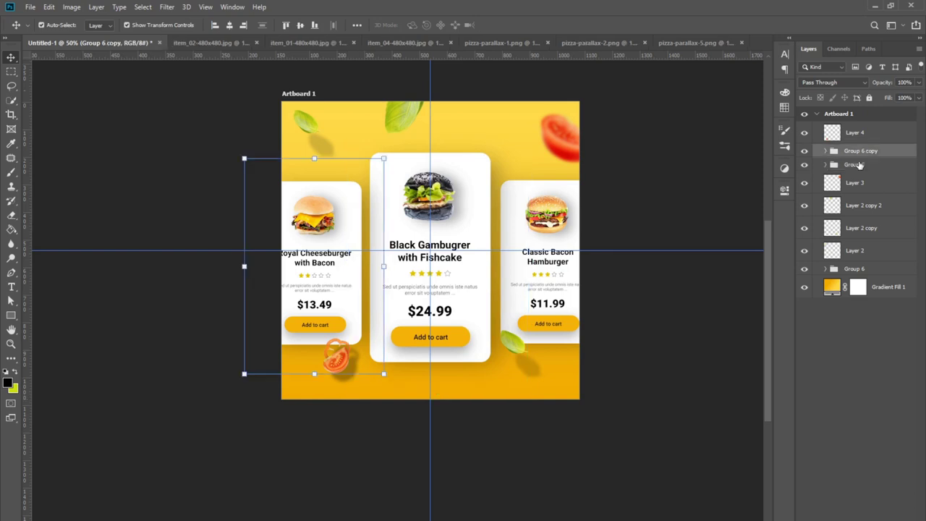
pyautogui.hotkey('shift', 'Left')
pyautogui.hotkey('shift', 'Left')
pyautogui.hotkey('shift', 'Left')
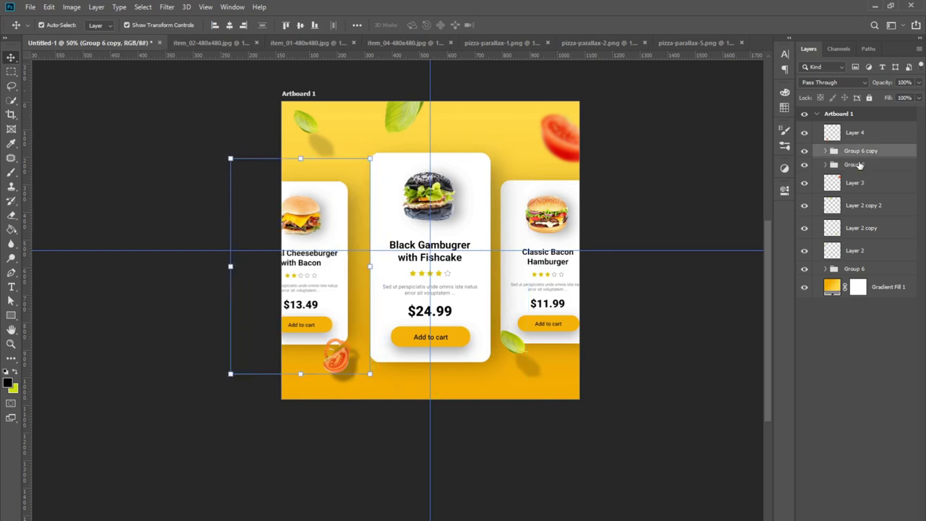
pyautogui.click(872, 253)
pyautogui.click(883, 269)
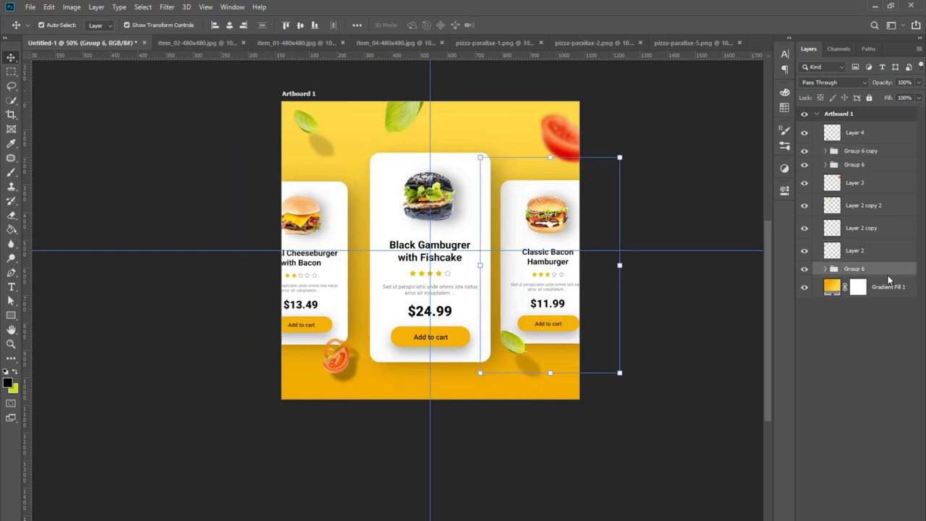
pyautogui.hotkey('shift', 'Right')
pyautogui.hotkey('shift', 'Right')
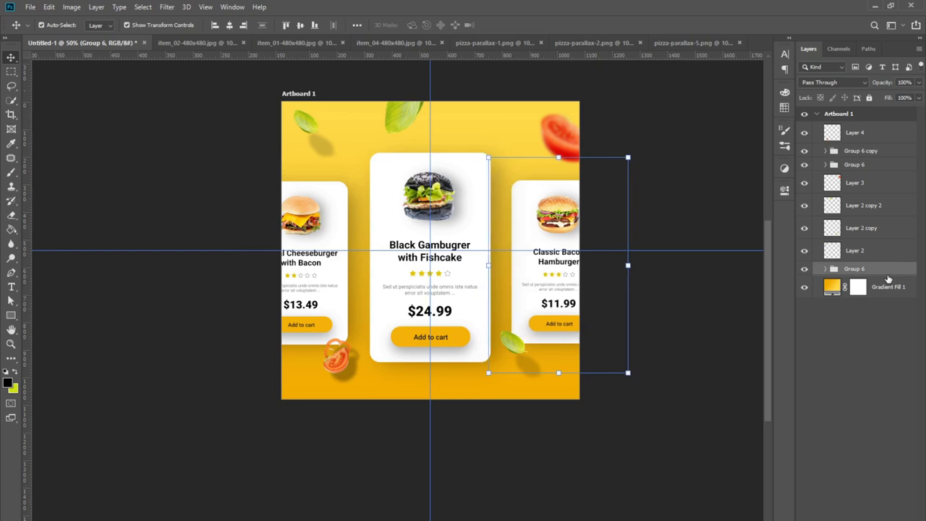
pyautogui.click(820, 354)
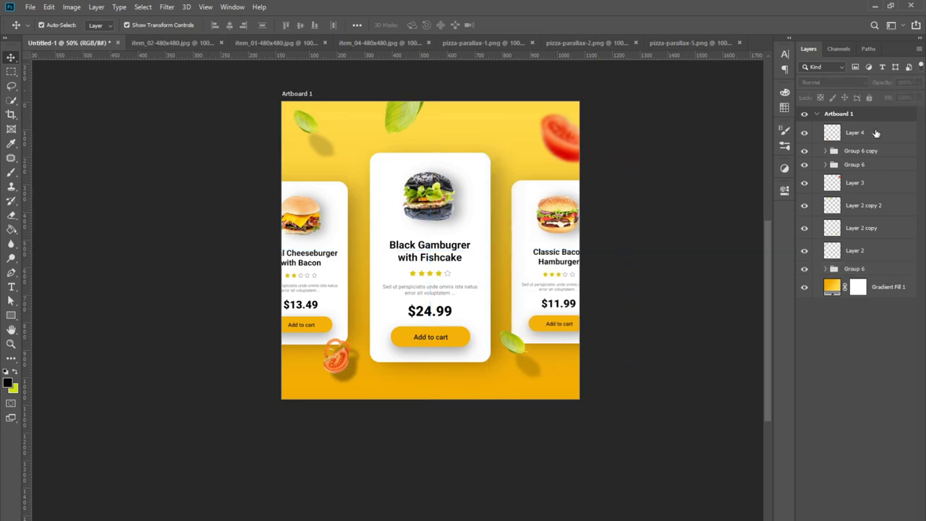
pyautogui.hotkey('ctrl', '0')
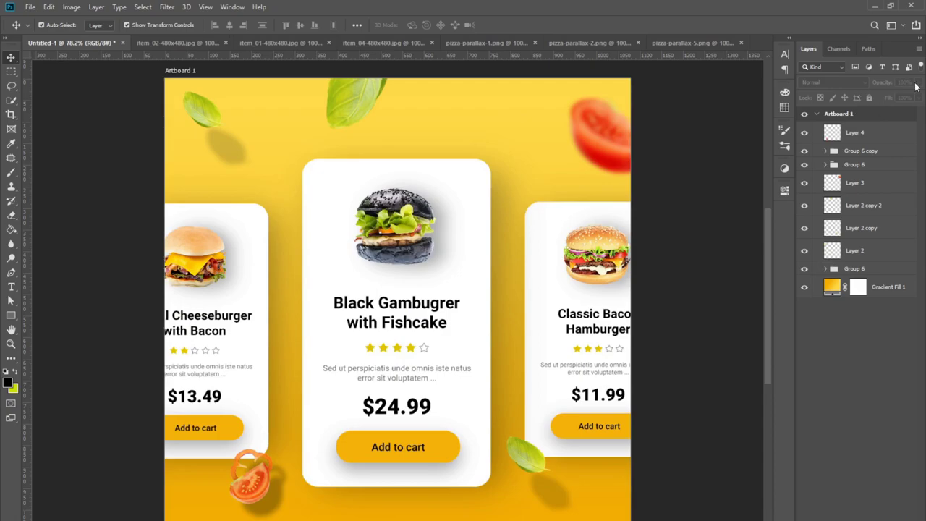